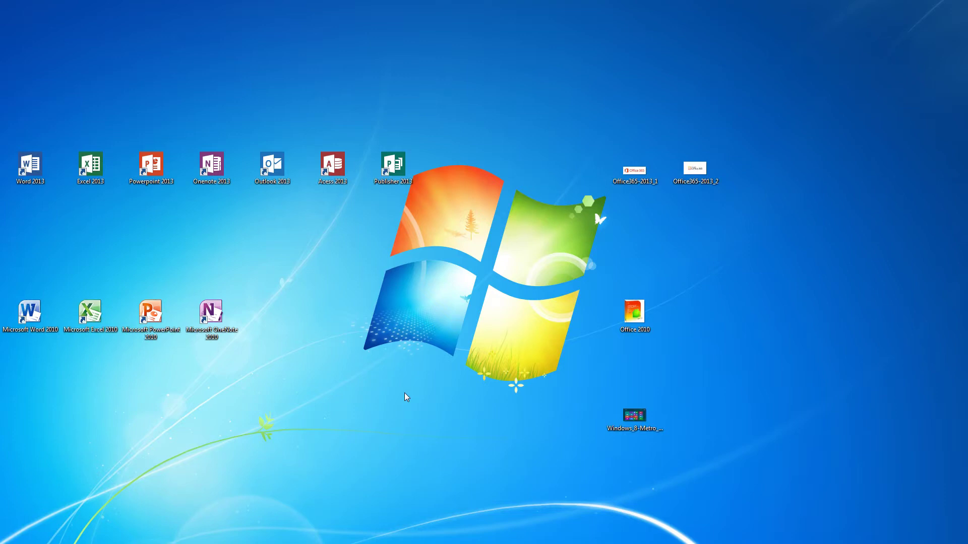
Open the Office 2010 box image from the desktop in Windows Photo Viewer.
left_click(634, 315)
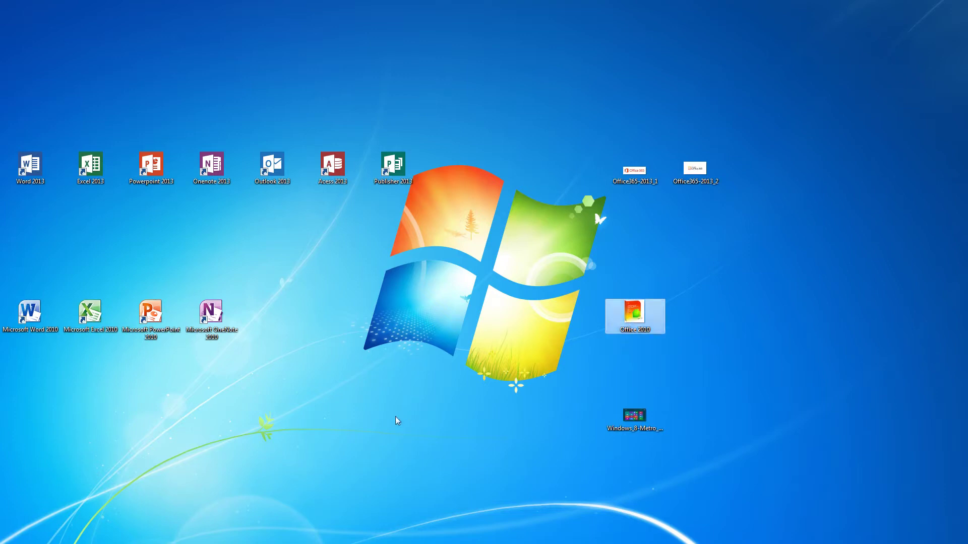
key("Return")
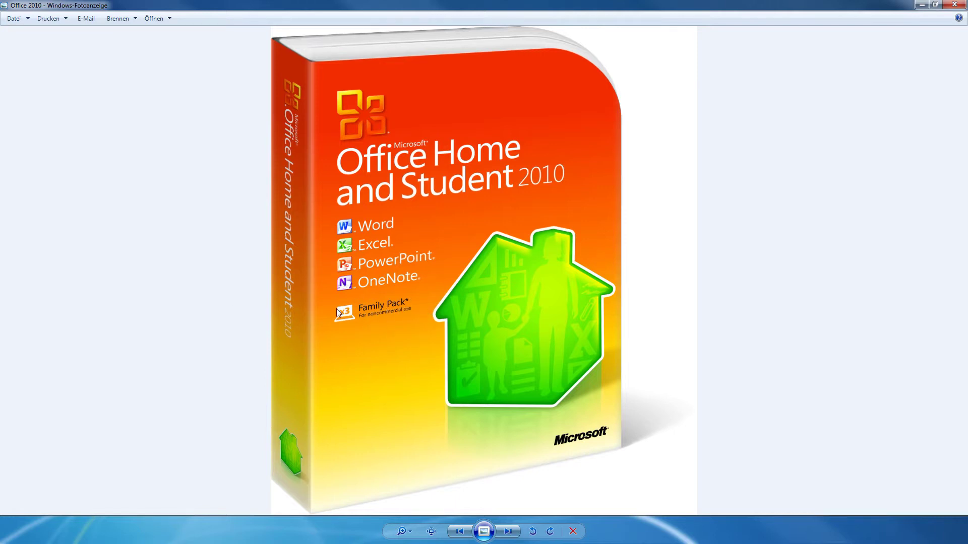
Close the Office 2010 image, then view and close the Office365-2013_1 image.
left_click(956, 5)
double_click(635, 169)
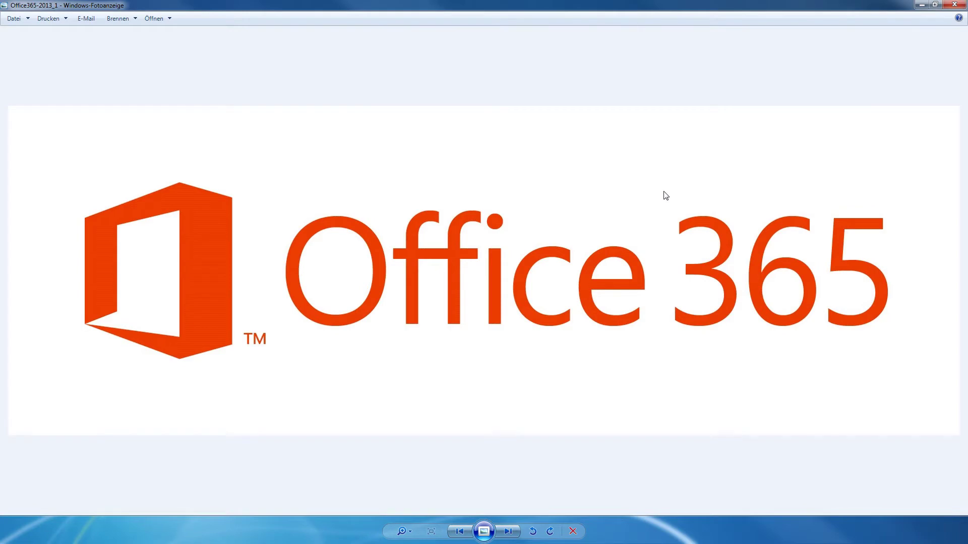
left_click_drag(639, 7, 576, 4)
left_click(952, 5)
View and close the Office365-2013_2 and Windows_8-Metro_Design images in turn.
double_click(699, 173)
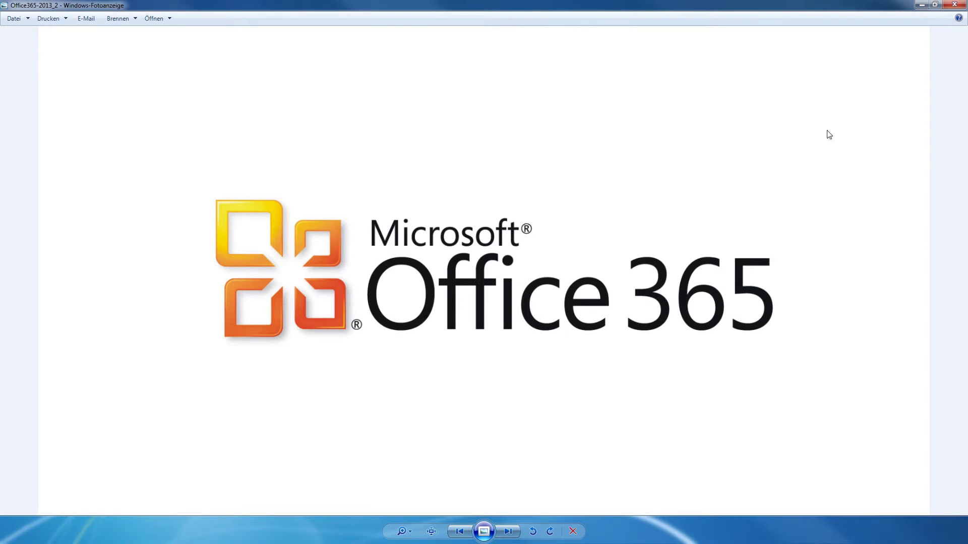
left_click(954, 5)
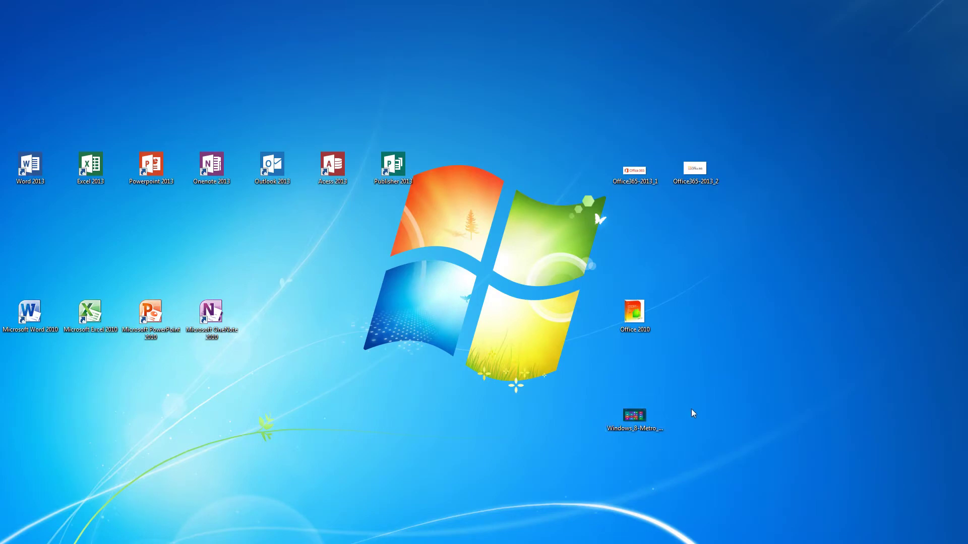
double_click(634, 416)
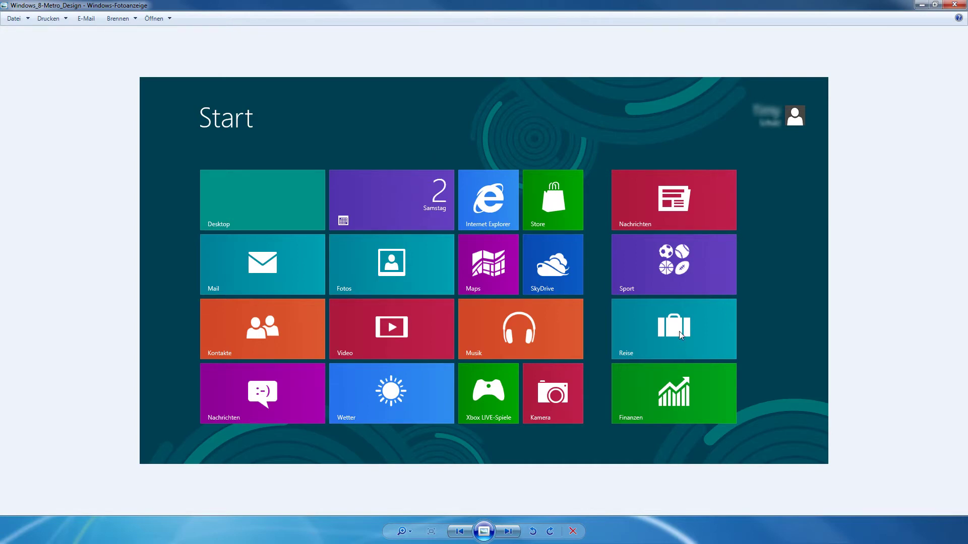
left_click(954, 5)
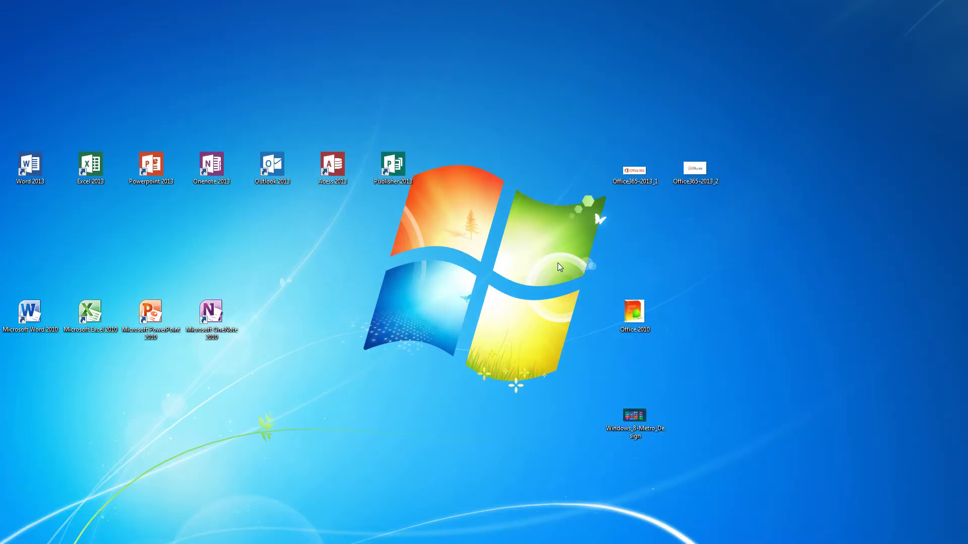
Rubber-band select the row of Office 2013 desktop shortcuts, then deselect them.
left_click_drag(487, 163, 22, 201)
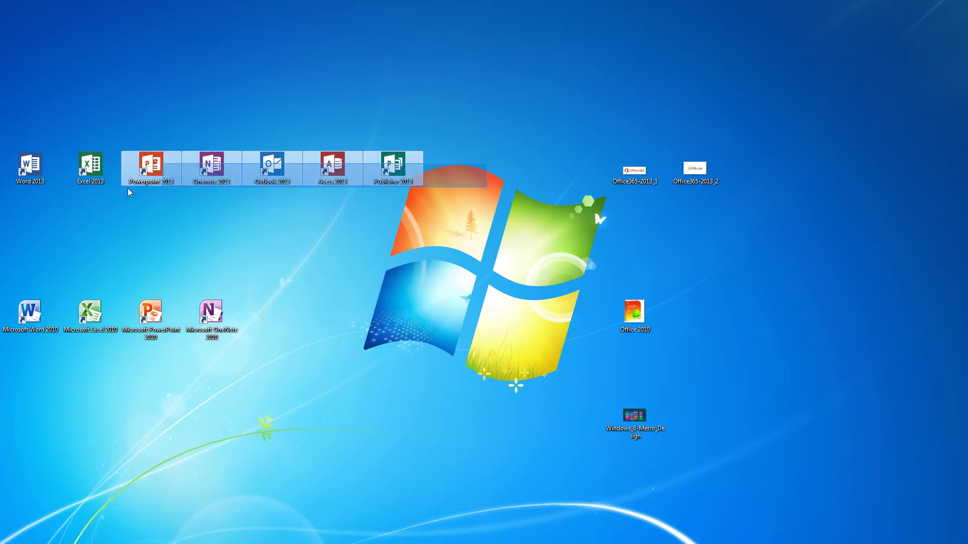
left_click(32, 217)
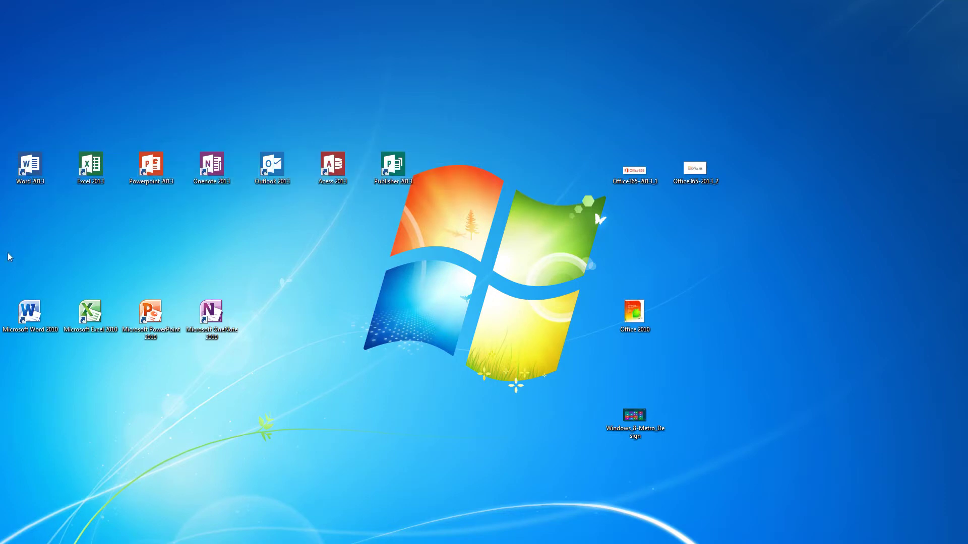
mouse_move(1, 100)
left_mouse_down()
mouse_move(18, 171)
mouse_move(428, 196)
mouse_move(5, 130)
left_mouse_up()
left_click(7, 126)
mouse_move(1, 70)
left_mouse_down()
mouse_move(594, 210)
mouse_move(549, 208)
left_mouse_up()
left_click(549, 208)
Select the four Office 2010 shortcuts, deselect, then select the Office 2013 row again.
mouse_move(376, 320)
left_mouse_down()
mouse_move(2, 323)
mouse_move(10, 285)
left_mouse_up()
left_click(22, 262)
left_click_drag(344, 324, 1, 337)
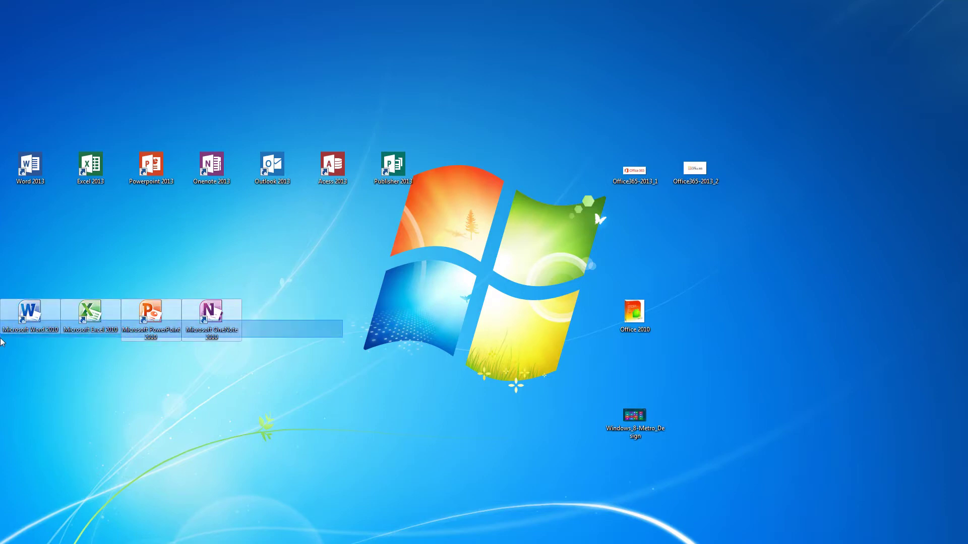
left_click(48, 429)
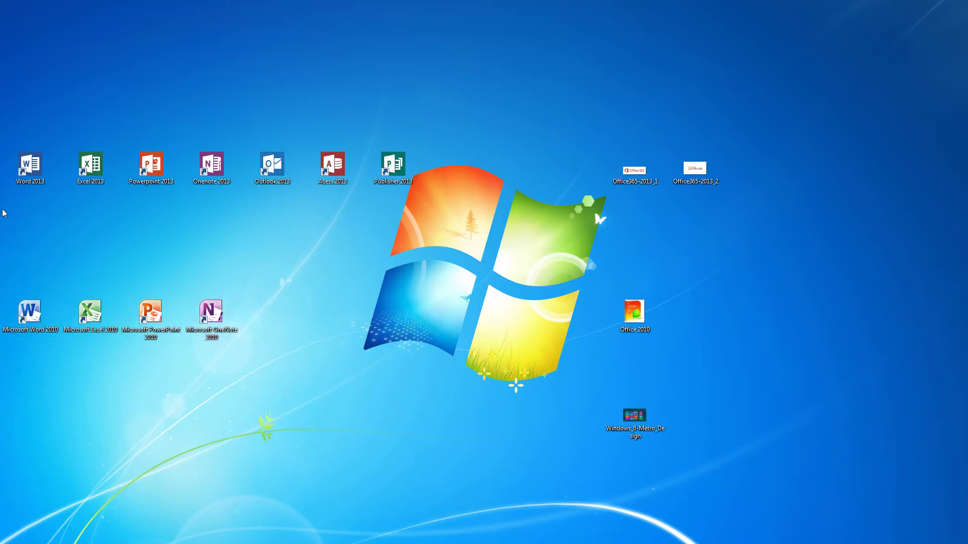
left_click_drag(2, 77, 434, 201)
mouse_move(483, 151)
left_mouse_down()
mouse_move(1, 157)
mouse_move(17, 211)
left_mouse_up()
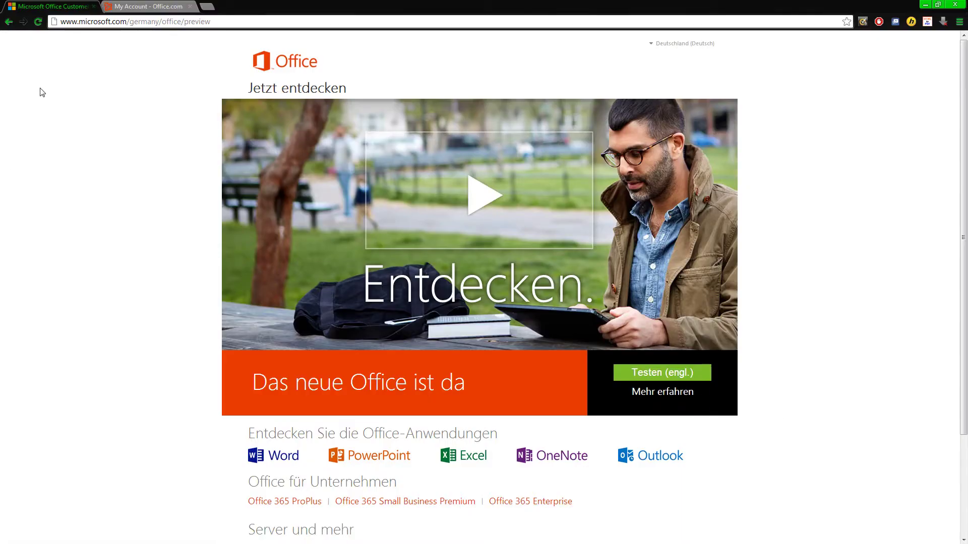
left_click(9, 22)
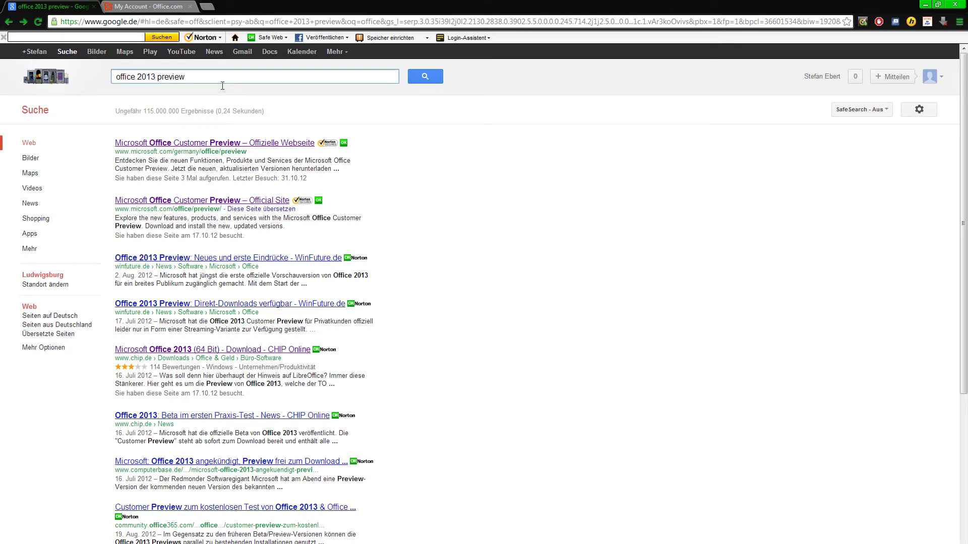
left_click_drag(186, 77, 112, 79)
left_click(107, 125)
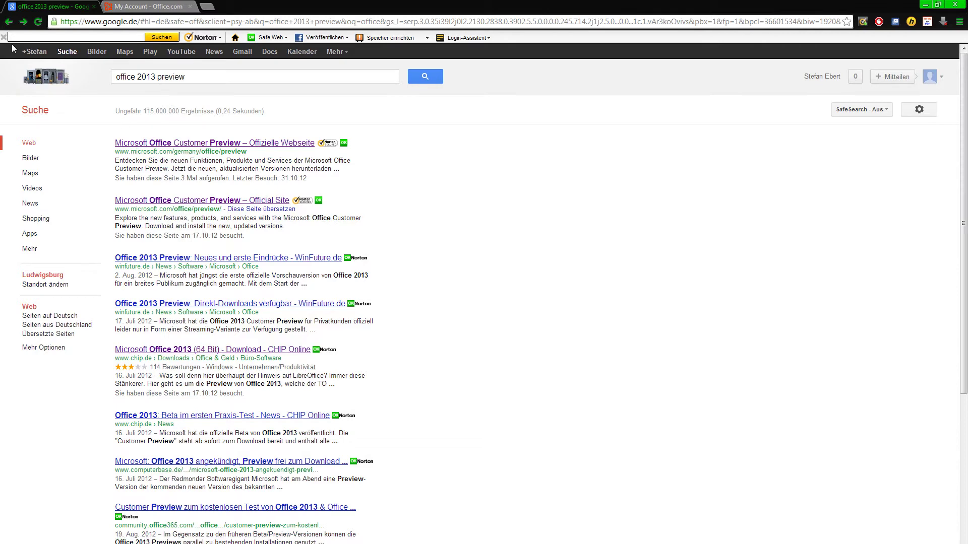
left_click(24, 22)
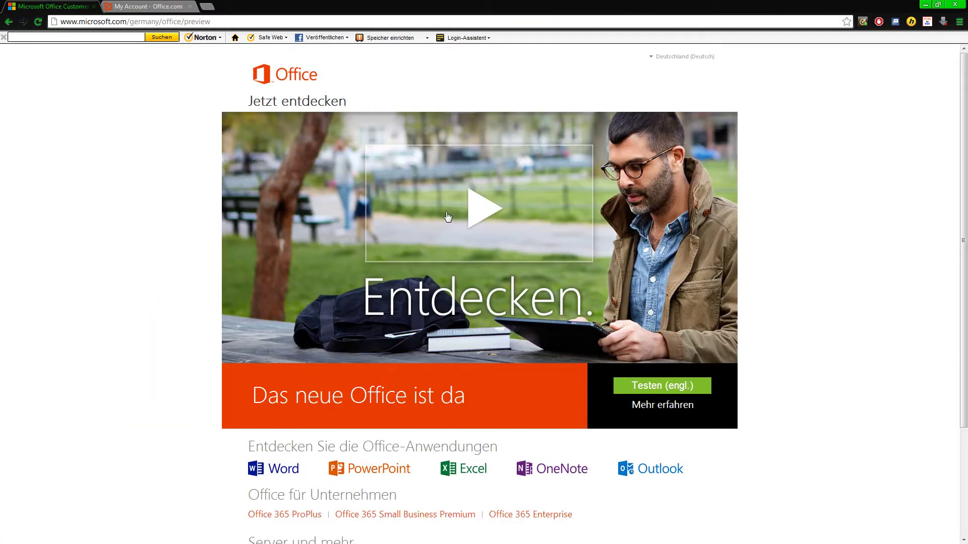
scroll(108, 361, "down", 1)
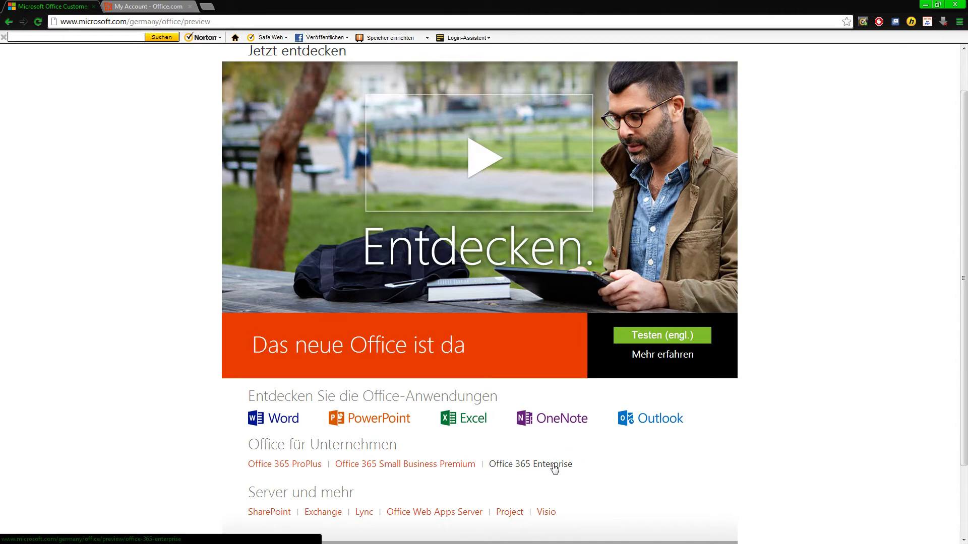
scroll(587, 476, "down", 2)
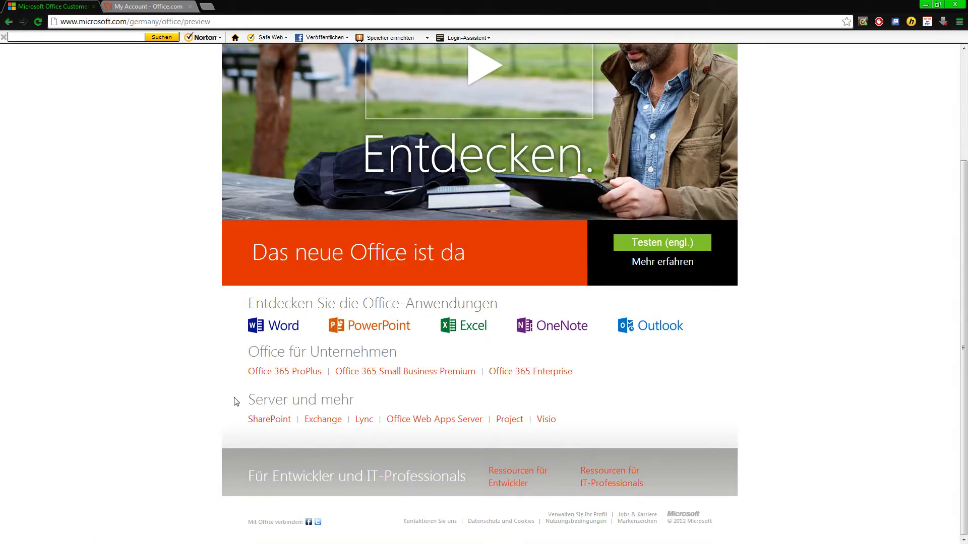
left_click_drag(251, 399, 358, 406)
left_click(358, 407)
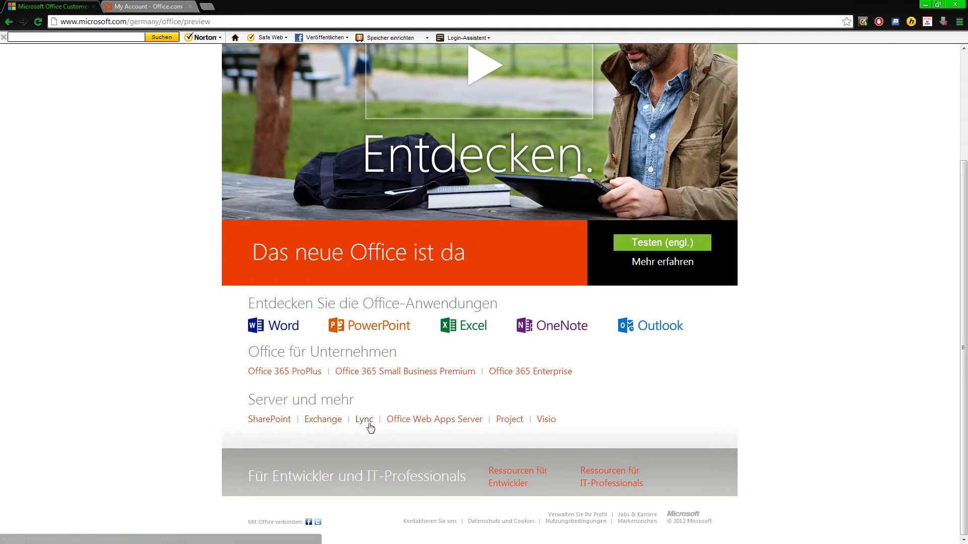
scroll(713, 401, "up", 3)
scroll(716, 403, "down", 3)
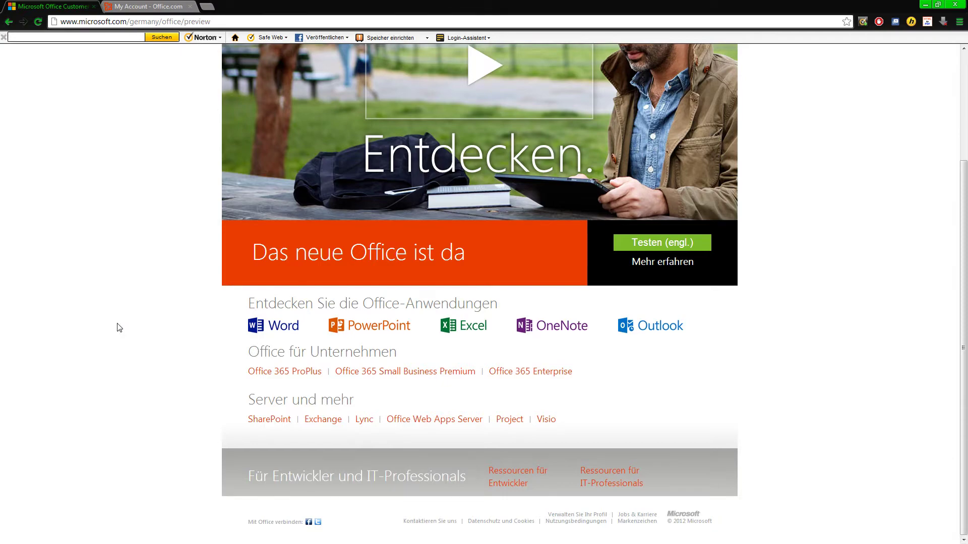
scroll(119, 328, "up", 1)
scroll(91, 335, "up", 2)
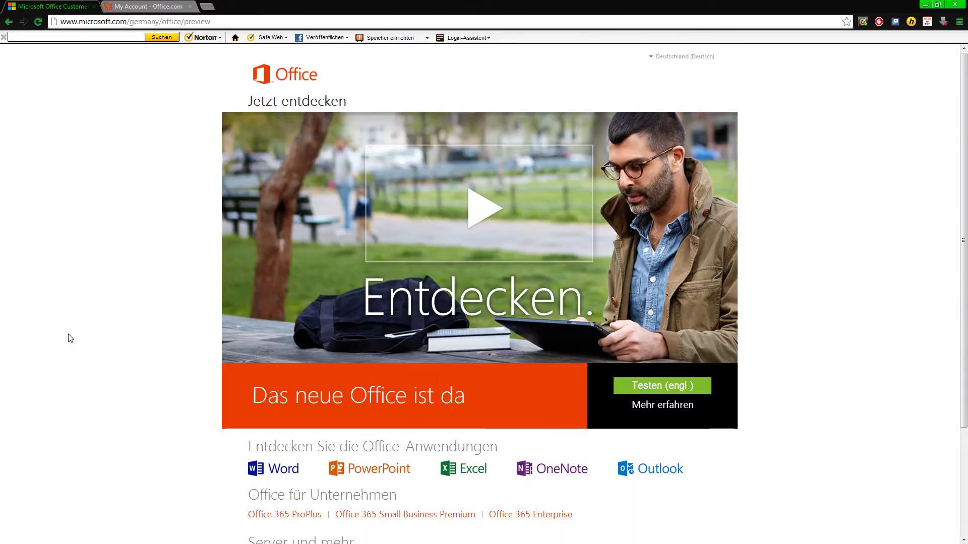
scroll(61, 327, "down", 3)
scroll(86, 372, "up", 3)
scroll(87, 373, "down", 3)
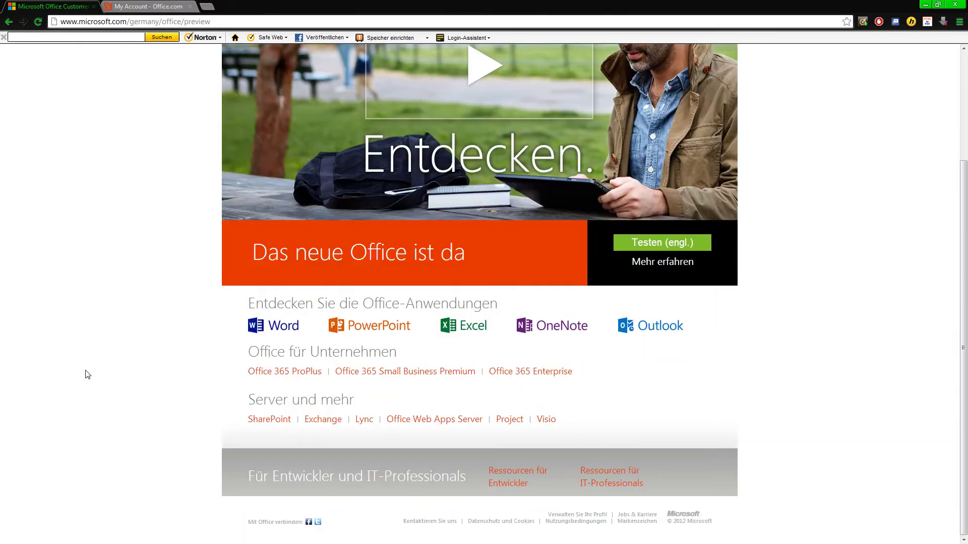
scroll(87, 373, "up", 3)
scroll(86, 373, "down", 3)
scroll(88, 373, "up", 3)
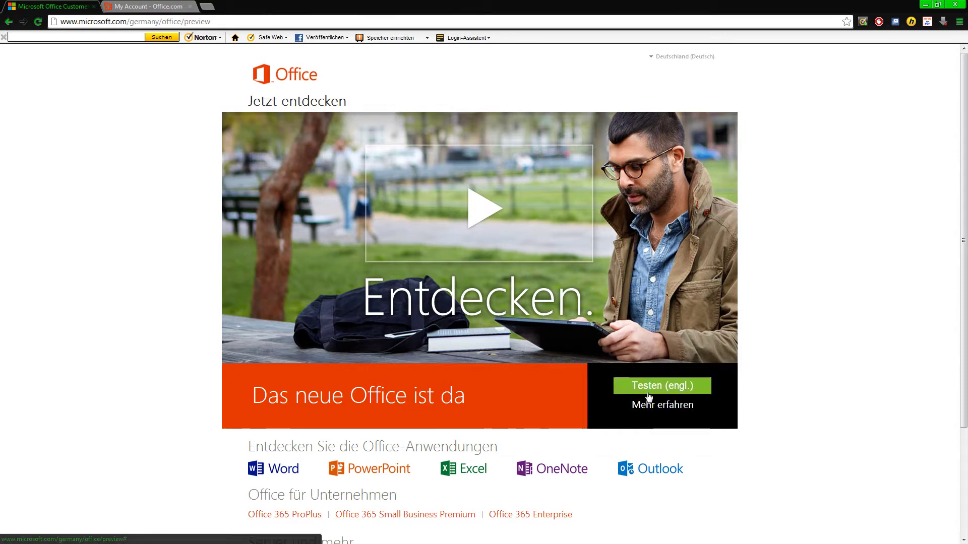
left_click(665, 386)
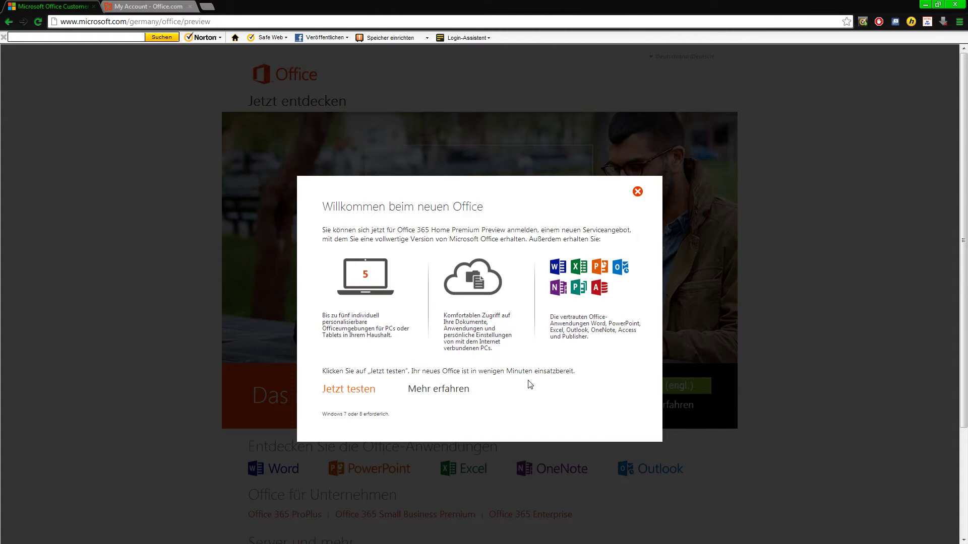
Highlight the 'Windows 7 oder 8 erforderlich' requirement line in the welcome panel.
mouse_move(529, 385)
left_mouse_down()
mouse_move(600, 373)
mouse_move(579, 376)
left_mouse_up()
left_click(602, 378)
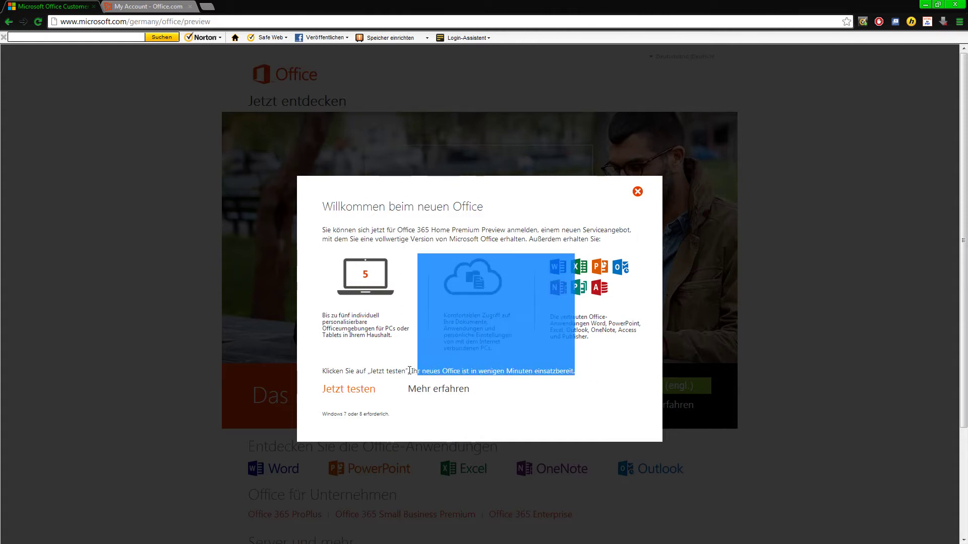
left_click(580, 376)
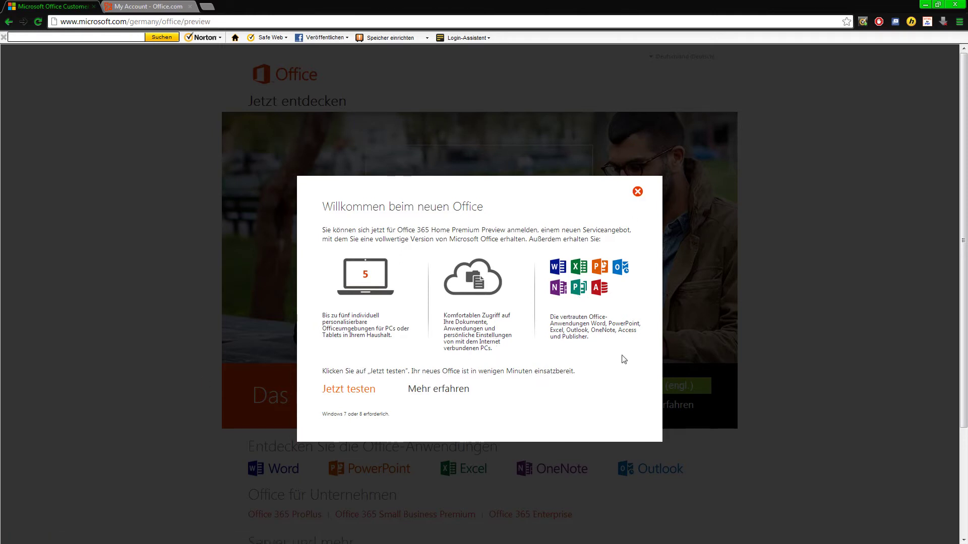
left_click_drag(293, 423, 496, 425)
left_click(499, 429)
left_click_drag(319, 417, 400, 422)
left_click(400, 424)
left_click_drag(321, 414, 406, 418)
left_click(406, 418)
left_click_drag(335, 416, 391, 417)
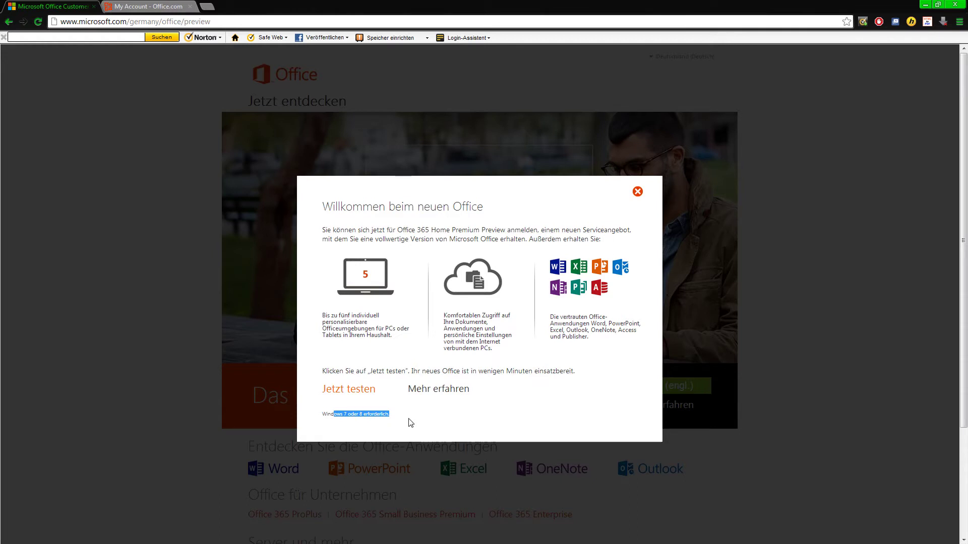
left_click(411, 424)
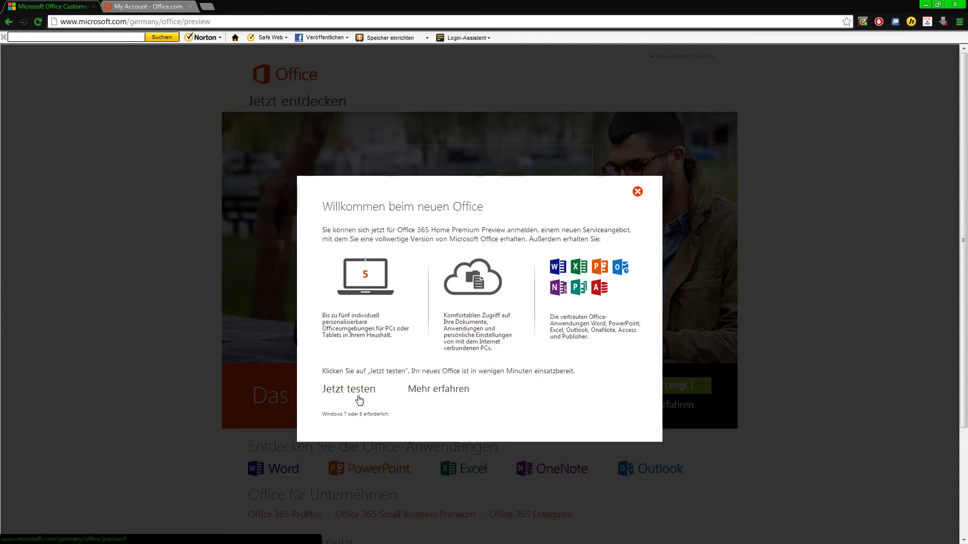
left_click(144, 6)
key("ctrl+shift+Tab")
left_click(113, 4)
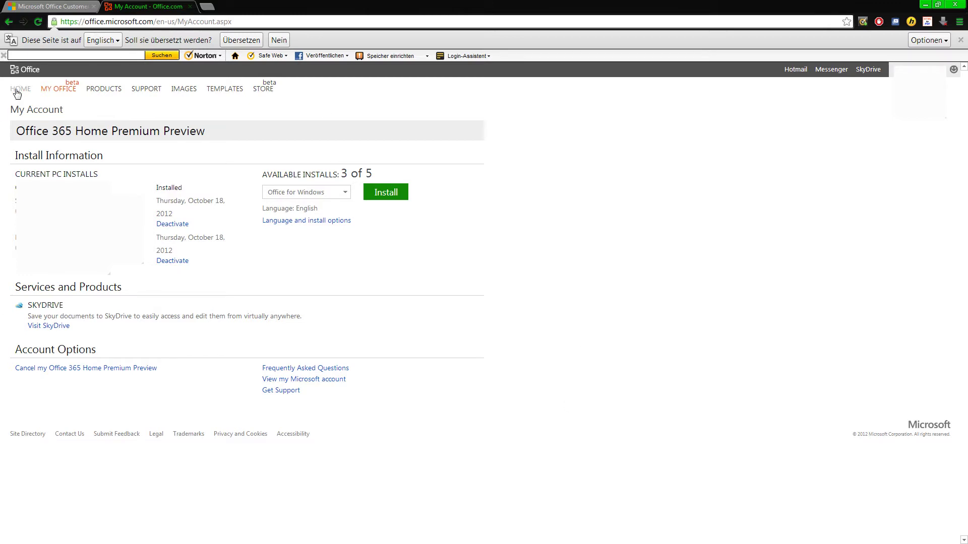
Highlight the Office 365 Home Premium Preview title and open the language and install options.
left_click_drag(19, 125, 272, 129)
left_click(210, 137)
left_click_drag(15, 129, 294, 125)
left_click(294, 125)
left_click(305, 192)
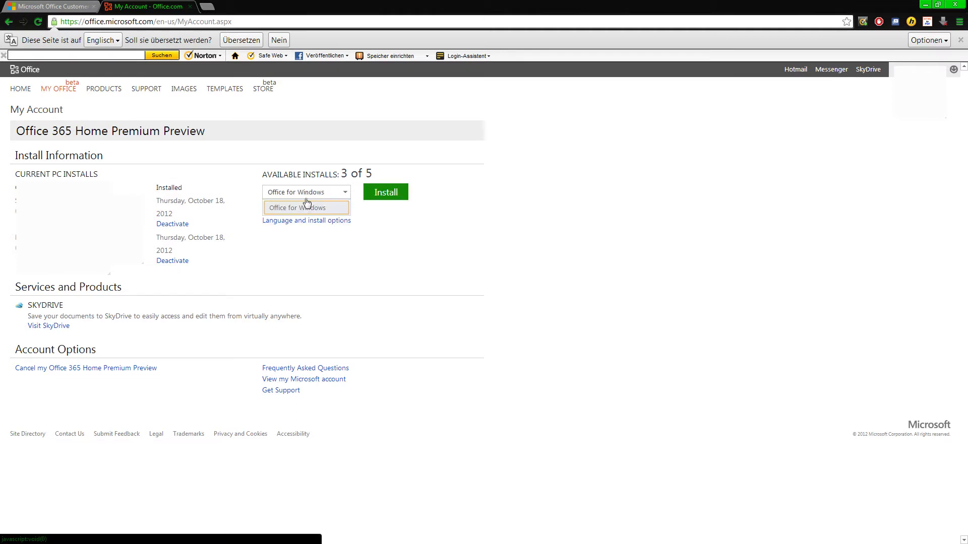
left_click(335, 225)
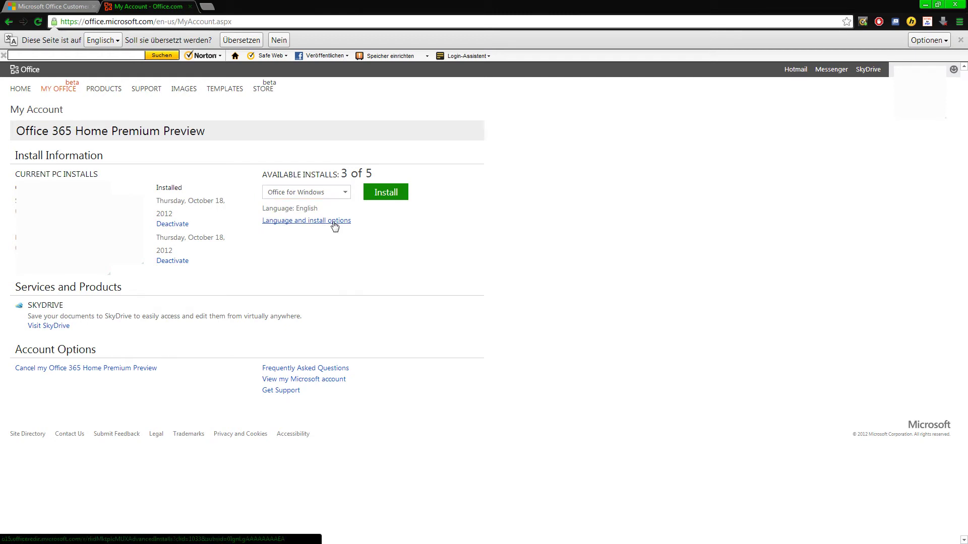
left_click(335, 225)
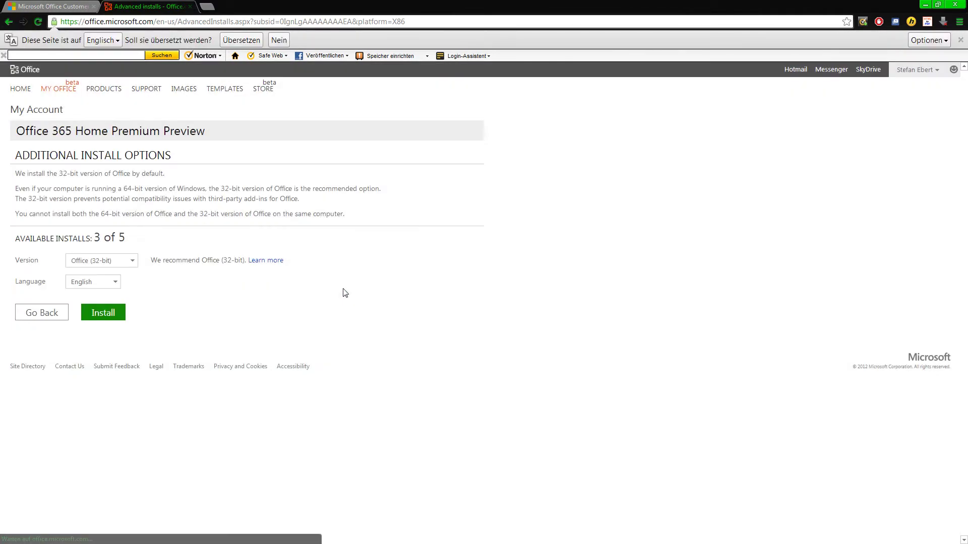
left_click(79, 265)
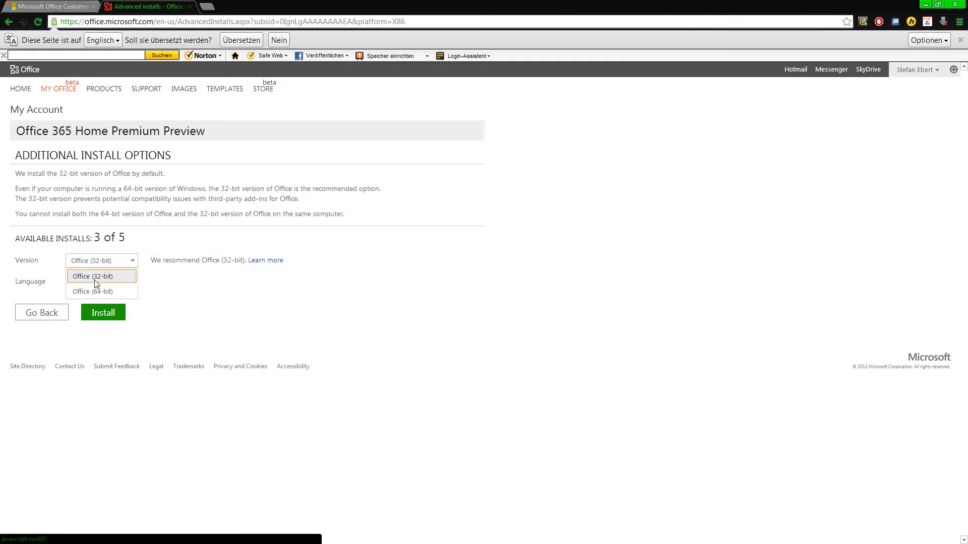
left_click(101, 277)
left_click(92, 286)
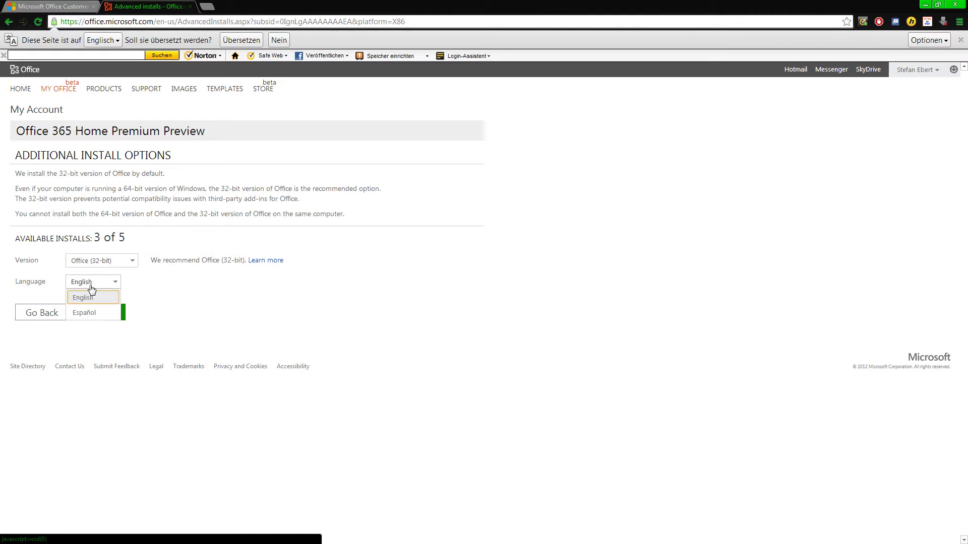
left_click(83, 297)
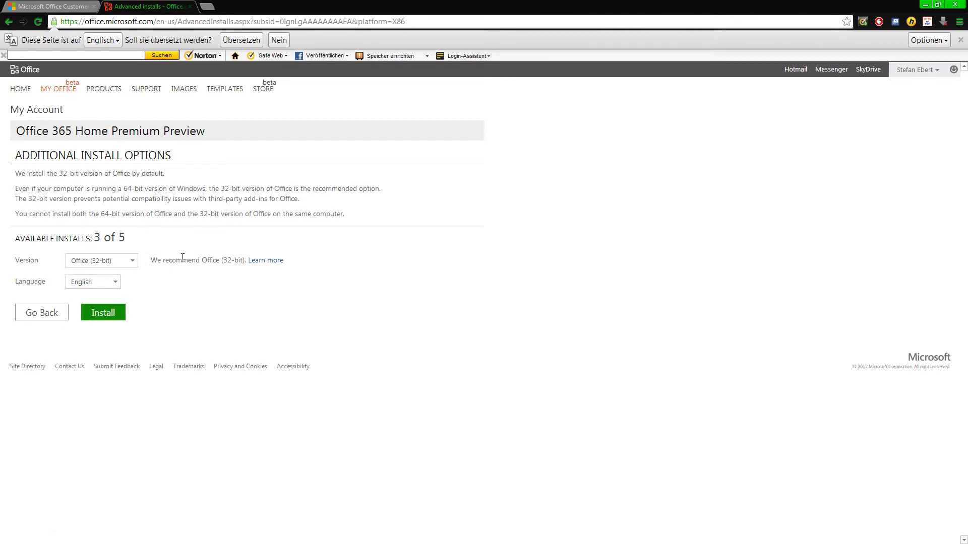
left_click_drag(155, 261, 228, 289)
left_click(228, 289)
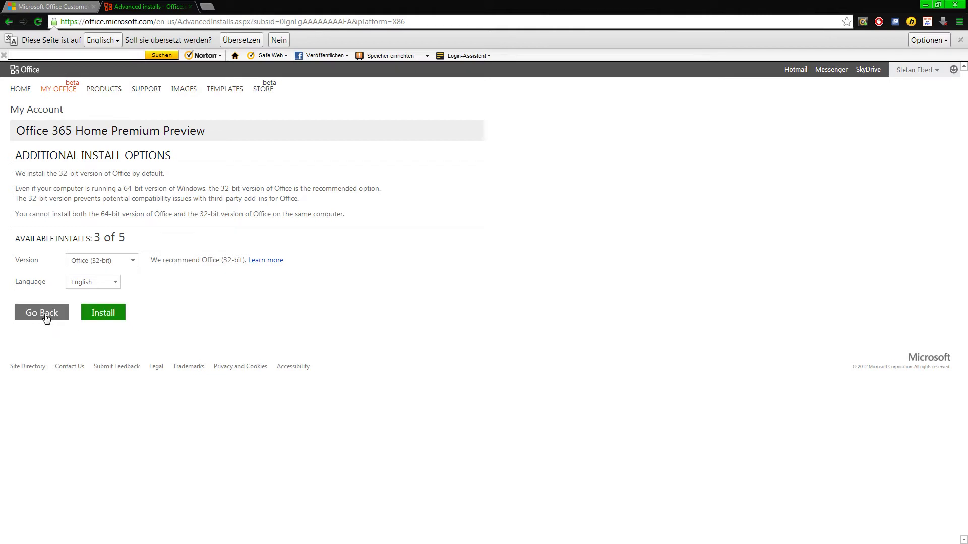
left_click(43, 317)
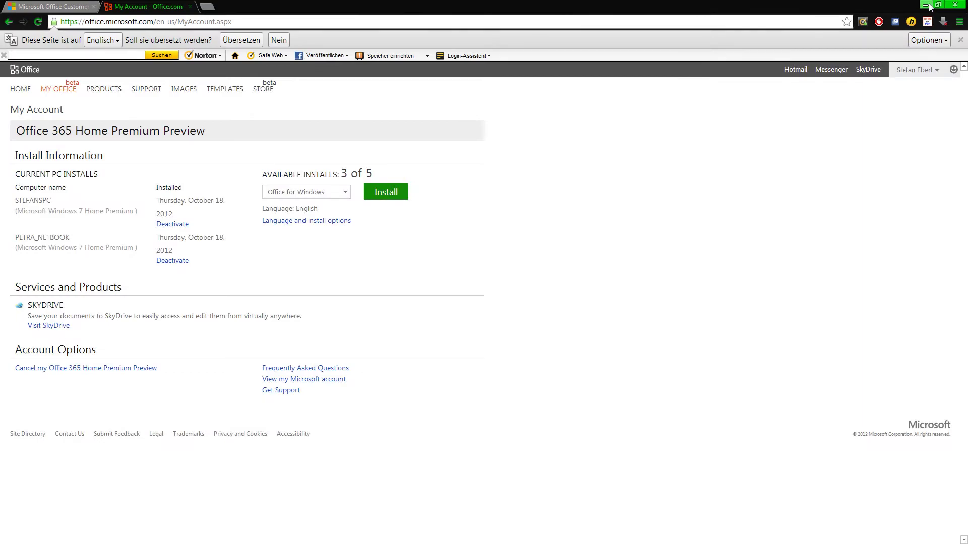
Minimise Chrome, launch Word 2013 from the desktop, then minimise its start screen.
left_click(930, 5)
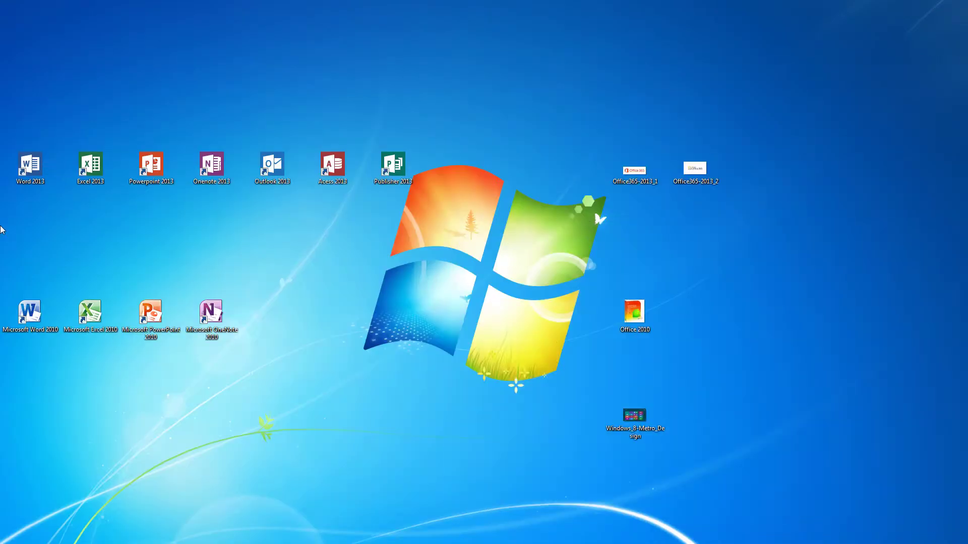
left_click_drag(1, 230, 436, 137)
key("Right")
double_click(30, 164)
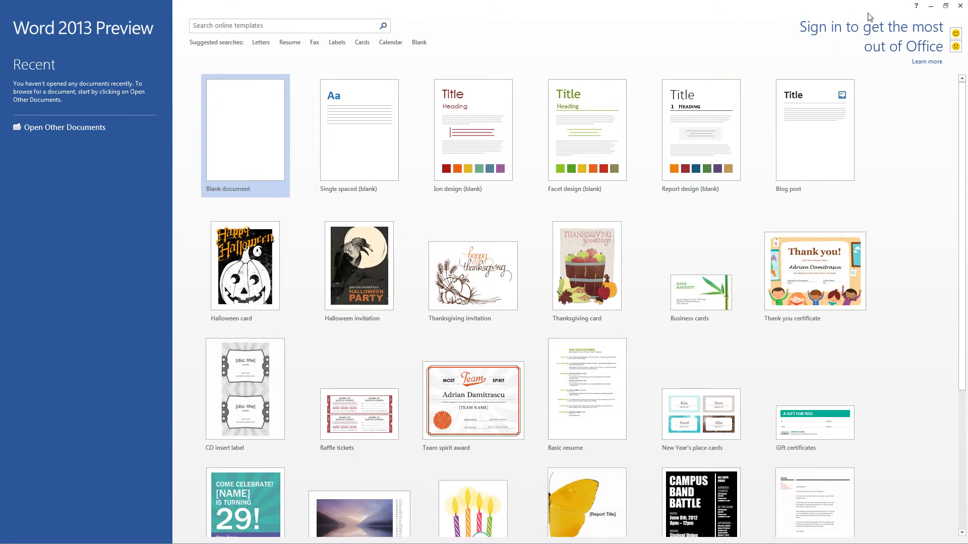
left_click(930, 5)
Launch Word 2010 with a blank document, then minimise it.
double_click(40, 322)
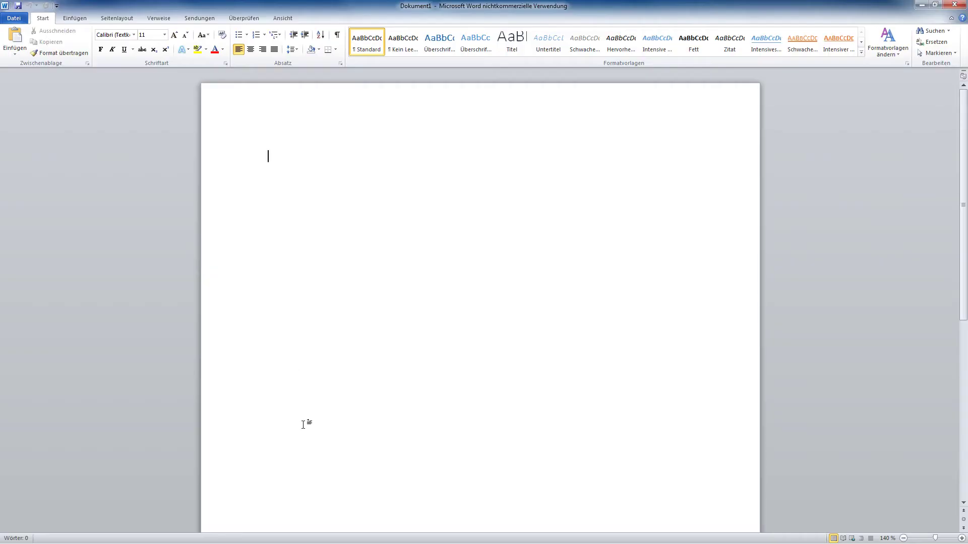
left_click(921, 5)
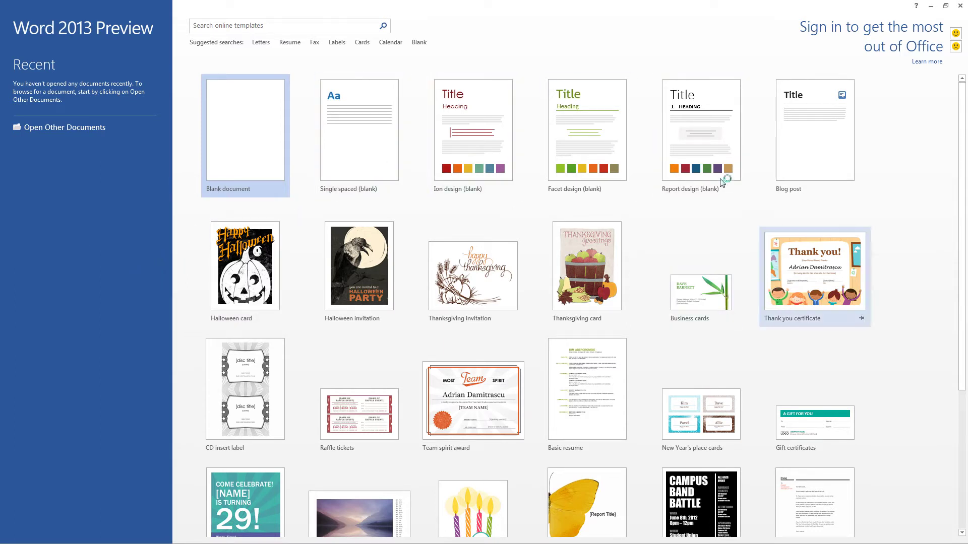
Browse the Word 2013 template gallery and create a document from the Thank you certificate.
scroll(890, 205, "down", 1)
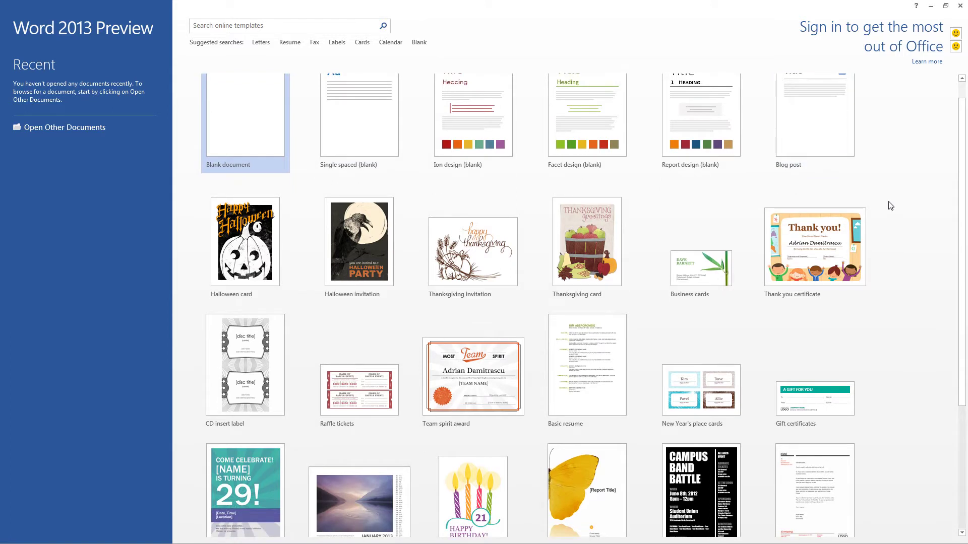
scroll(890, 206, "down", 2)
scroll(890, 206, "down", 2)
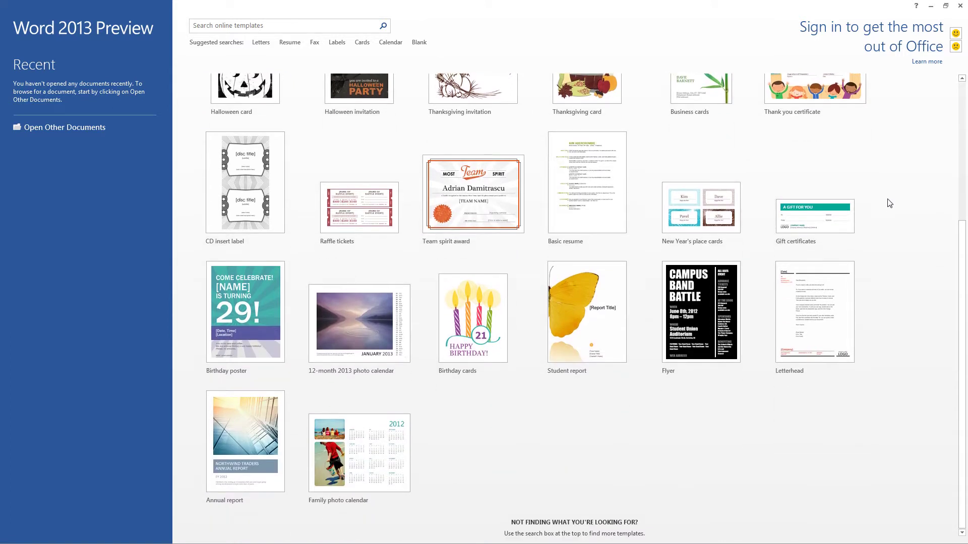
scroll(890, 197, "up", 1)
scroll(890, 198, "up", 2)
scroll(889, 198, "up", 2)
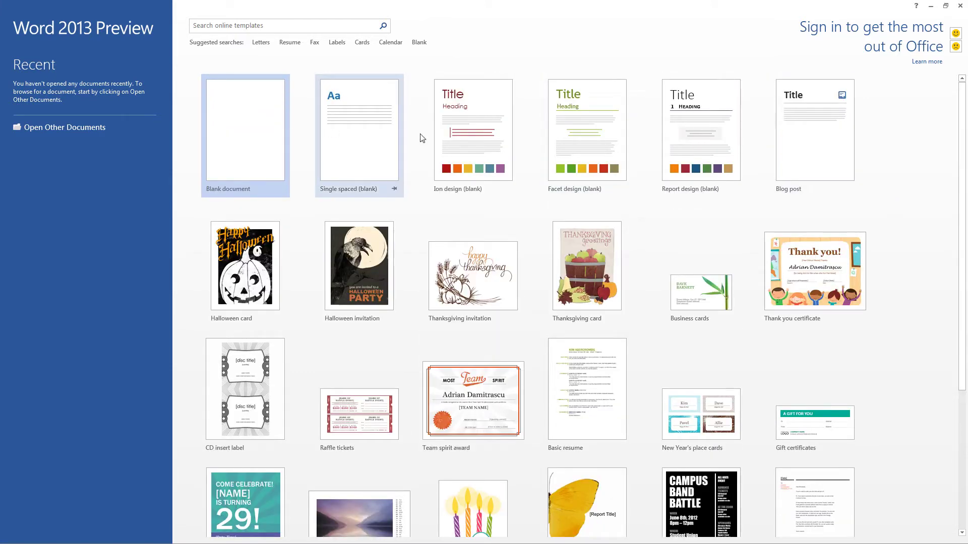
scroll(881, 173, "down", 2)
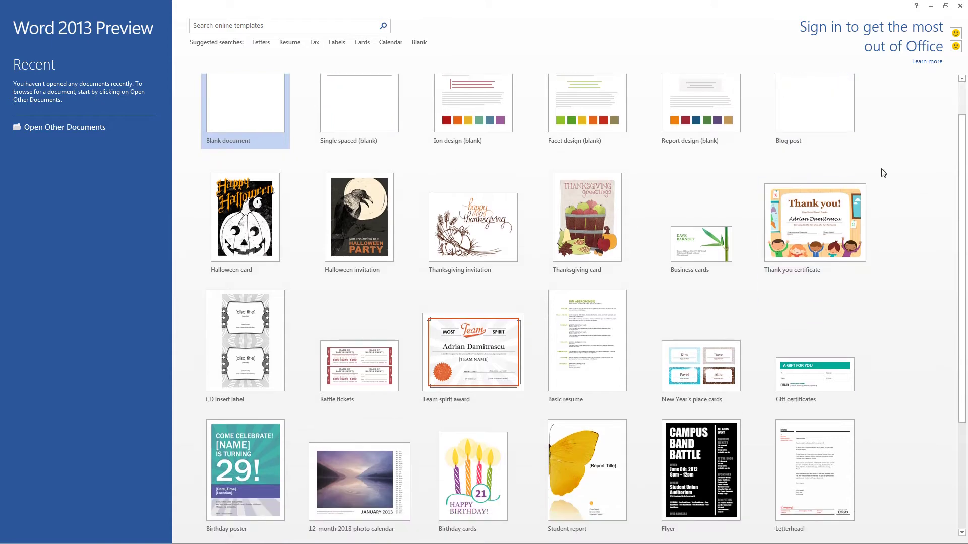
scroll(894, 263, "down", 2)
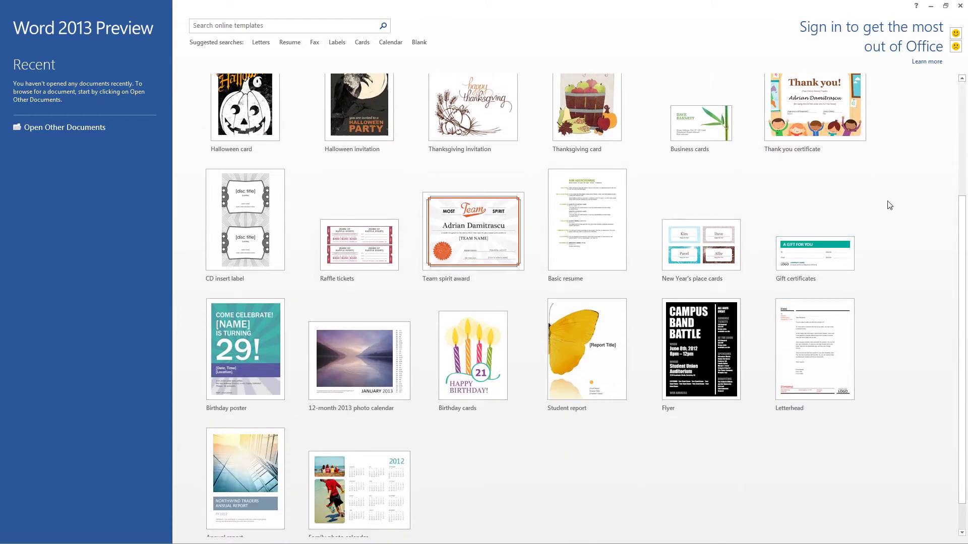
scroll(884, 189, "up", 2)
scroll(883, 188, "up", 2)
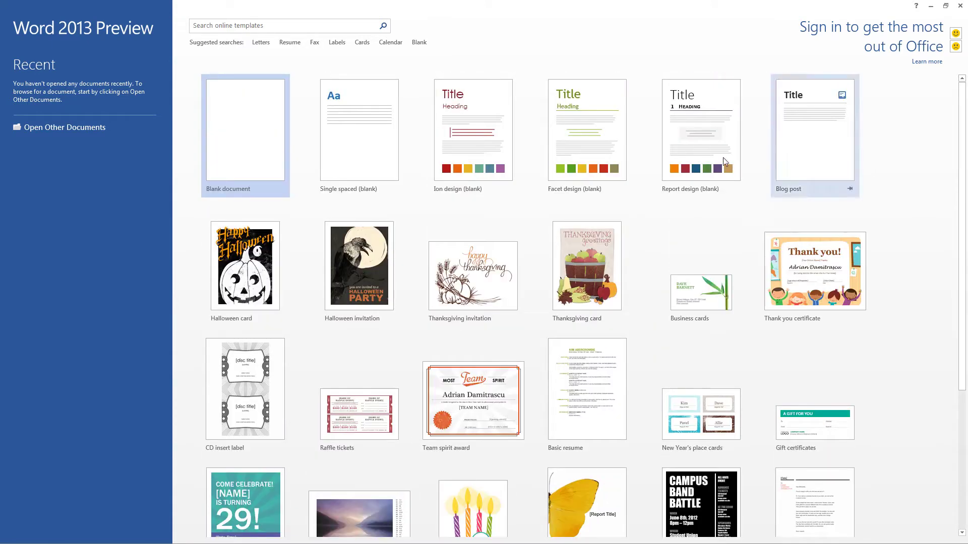
double_click(813, 274)
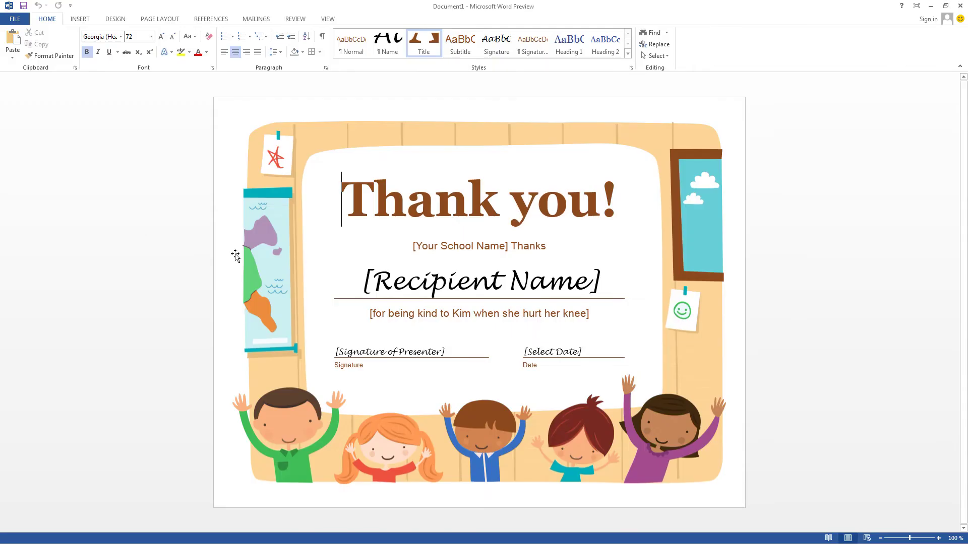
Replace 'Thank you' in the certificate headline with 'Dankeschön'.
left_click_drag(343, 199, 594, 217)
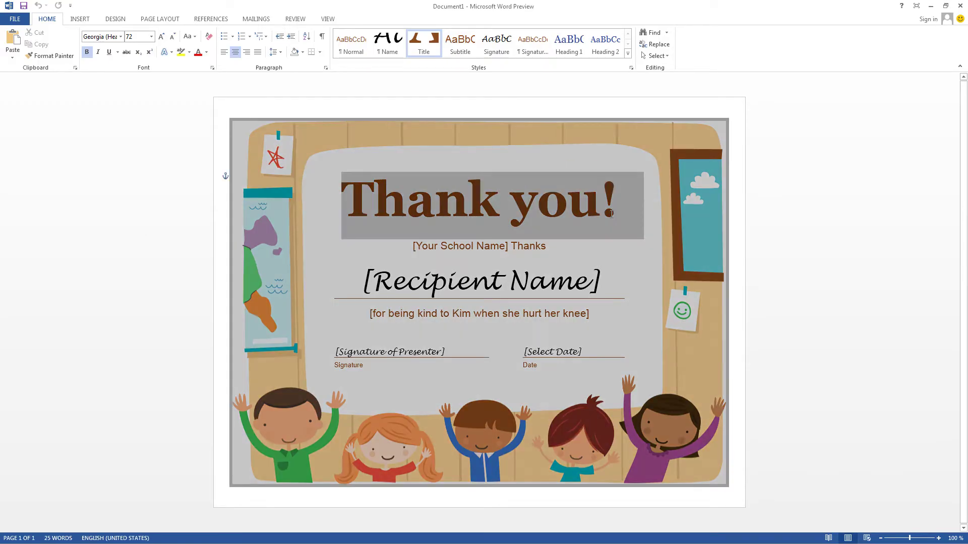
type("Dane")
key("BackSpace")
type("keschön!")
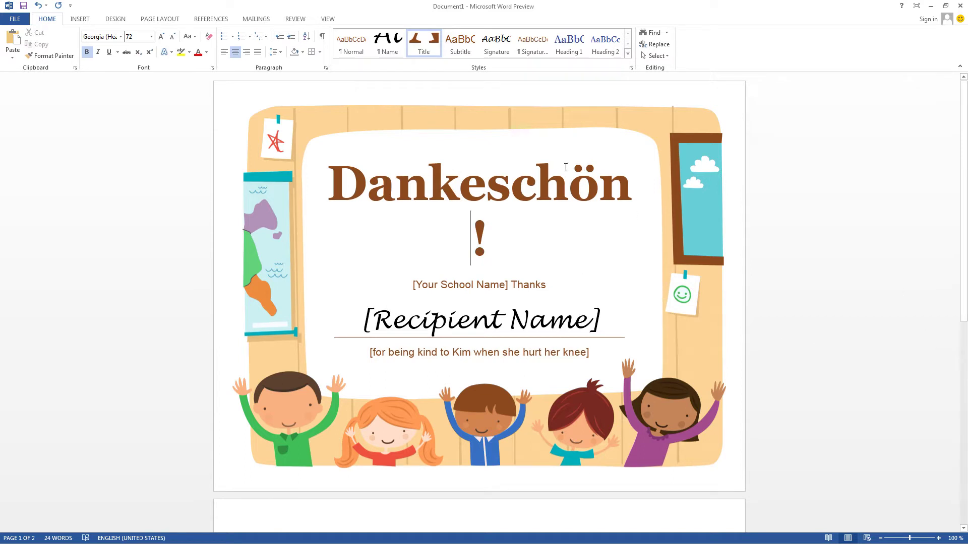
left_click(8, 5)
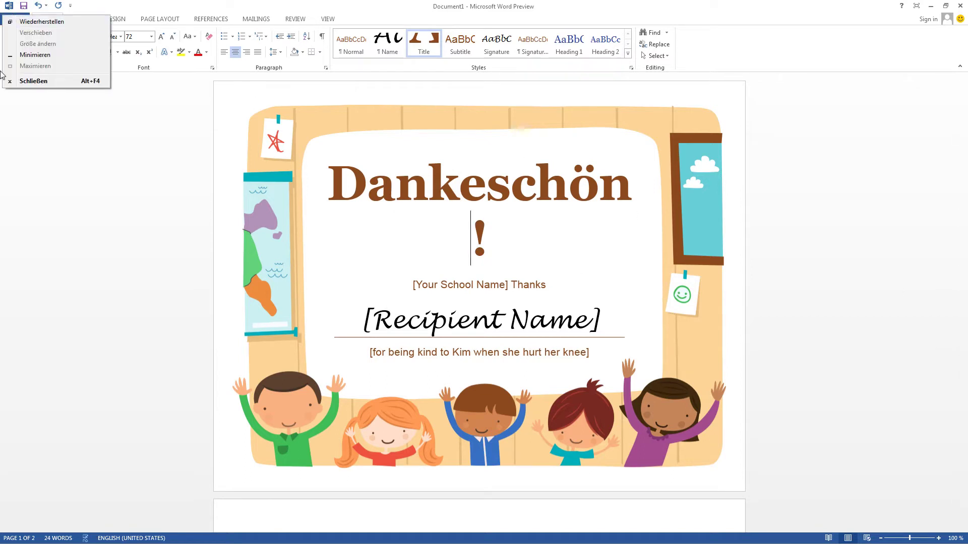
Open the File backstage and browse the New templates gallery.
left_click(3, 163)
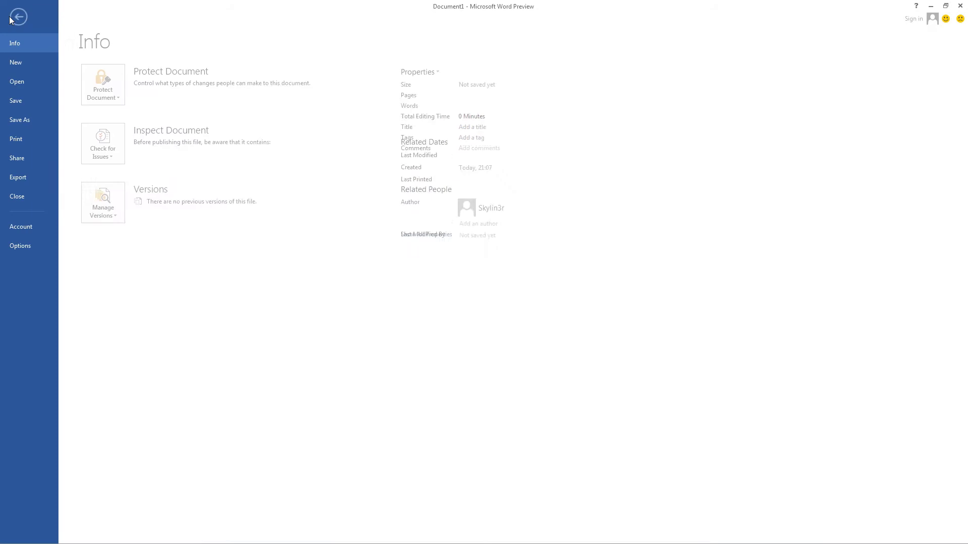
left_click(15, 18)
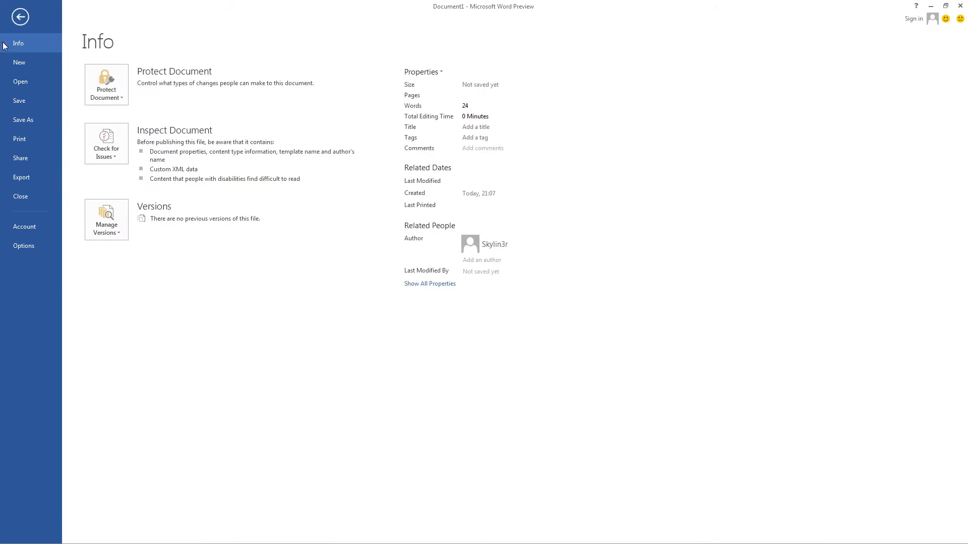
left_click(22, 63)
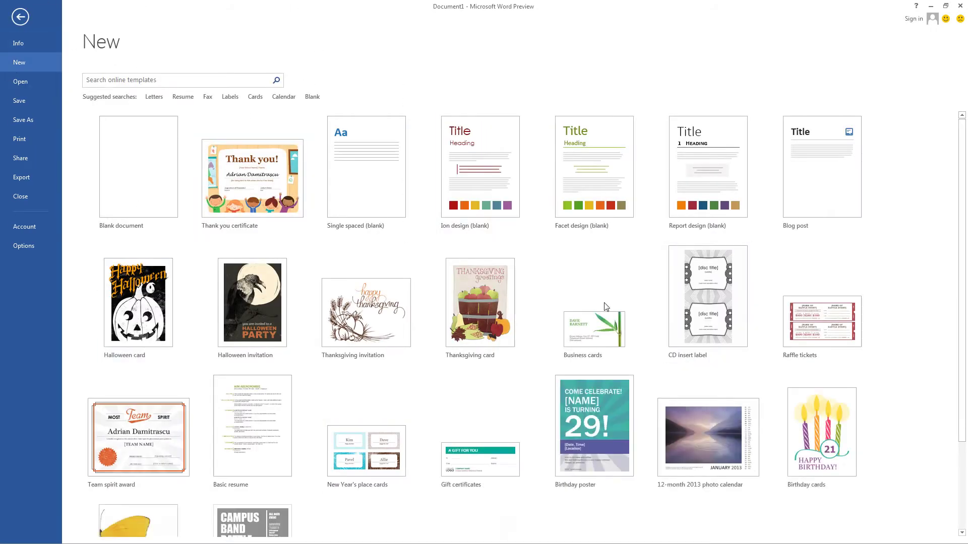
scroll(924, 321, "down", 3)
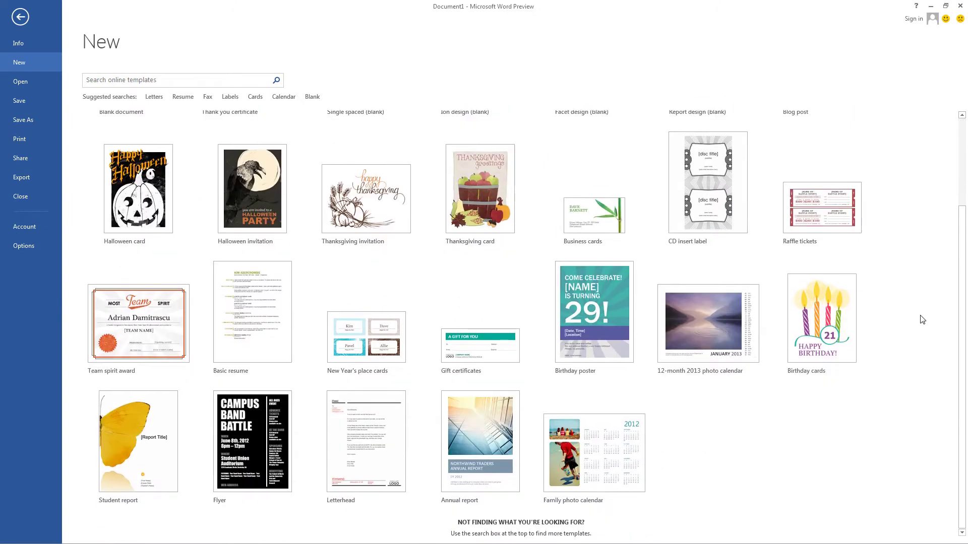
scroll(922, 320, "up", 3)
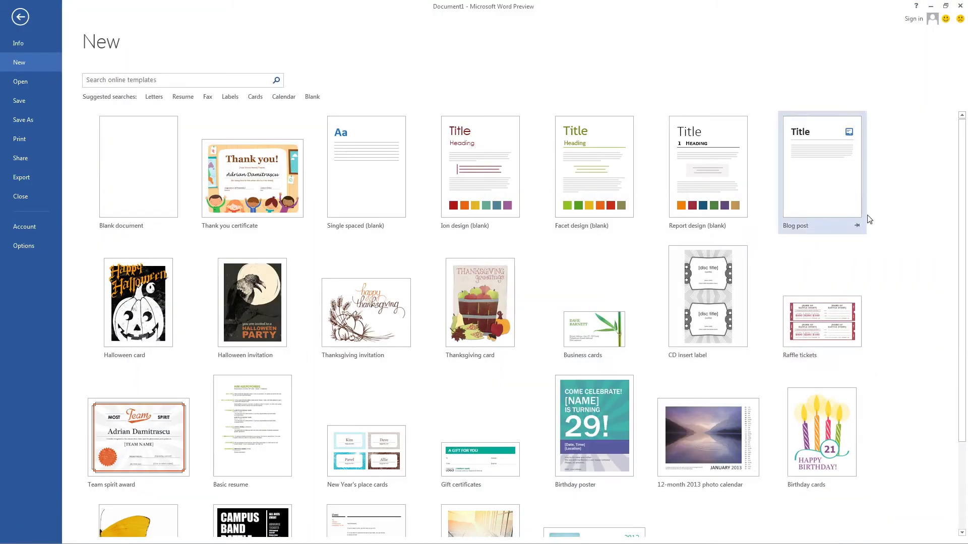
scroll(580, 353, "down", 3)
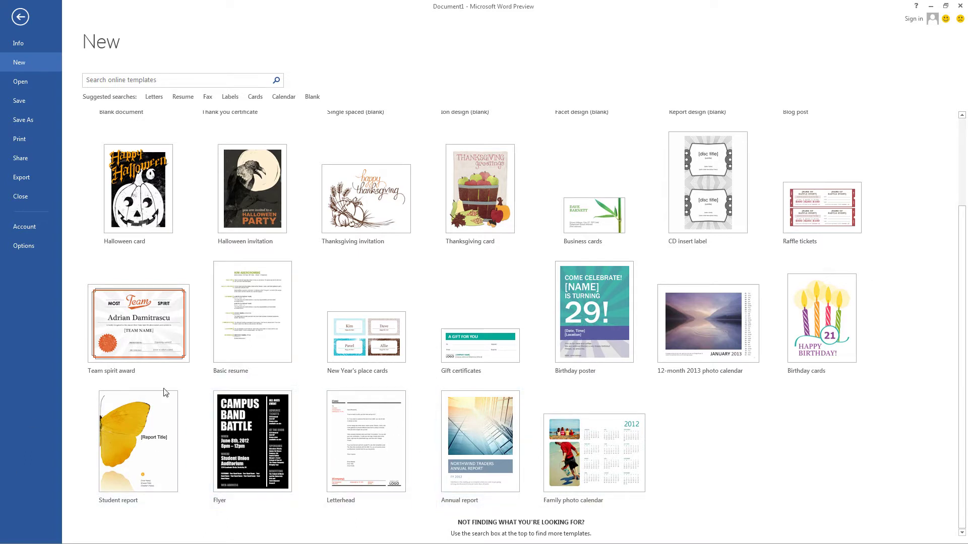
scroll(145, 348, "up", 3)
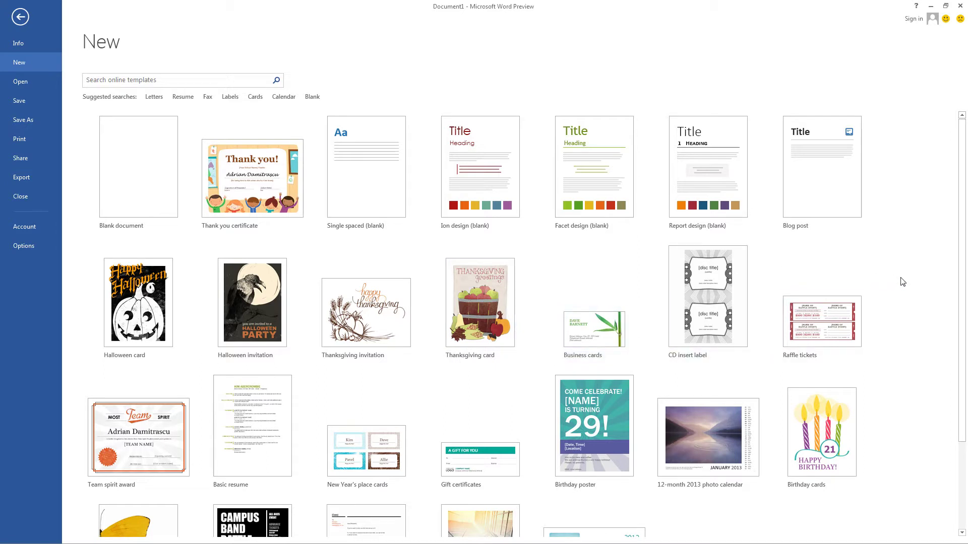
Scroll through more templates, then return via Info to the Dankeschön certificate.
scroll(912, 280, "down", 3)
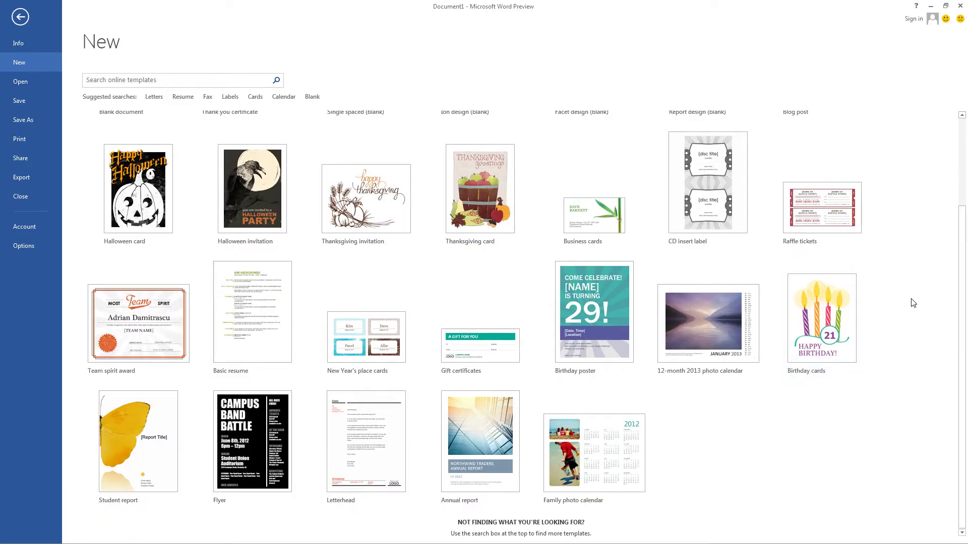
scroll(912, 302, "up", 3)
scroll(913, 302, "down", 3)
scroll(912, 302, "up", 3)
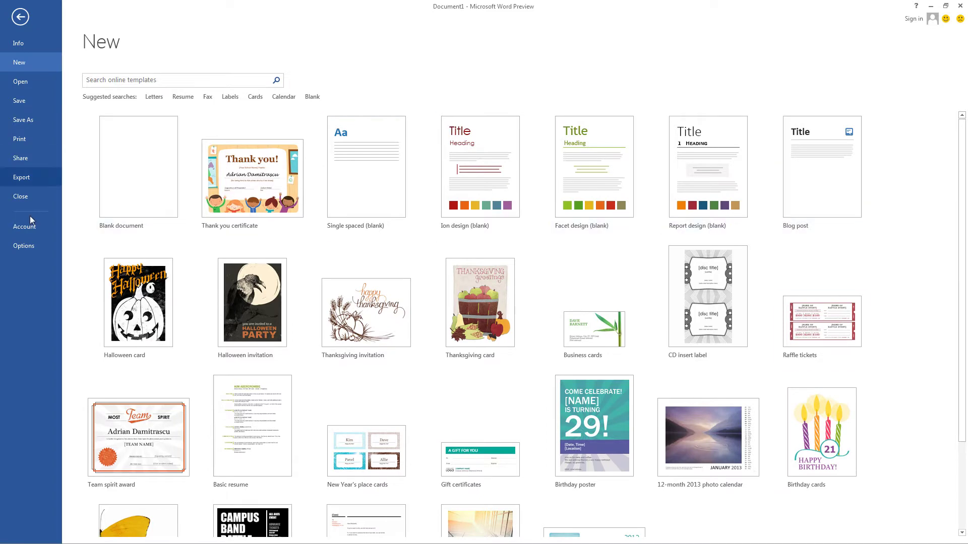
scroll(90, 403, "down", 3)
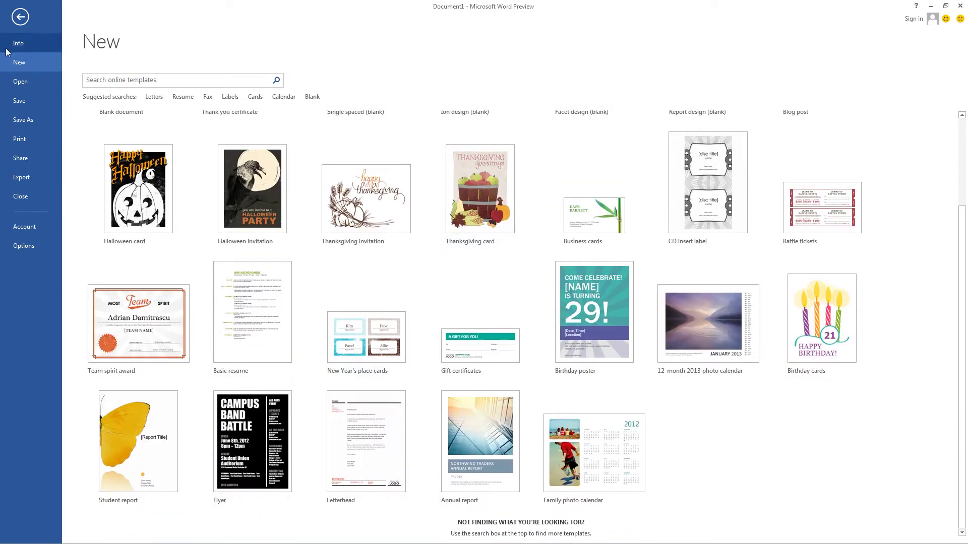
left_click(20, 43)
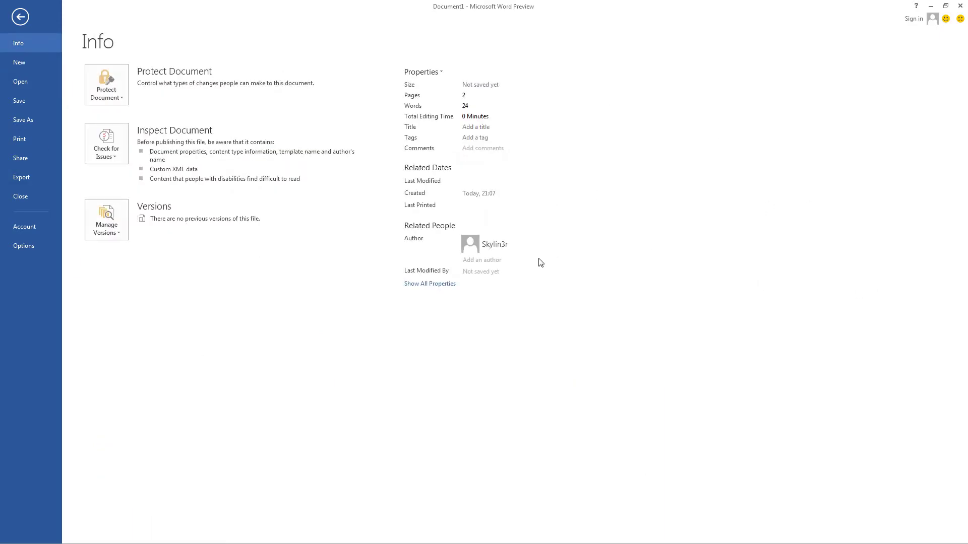
mouse_move(495, 244)
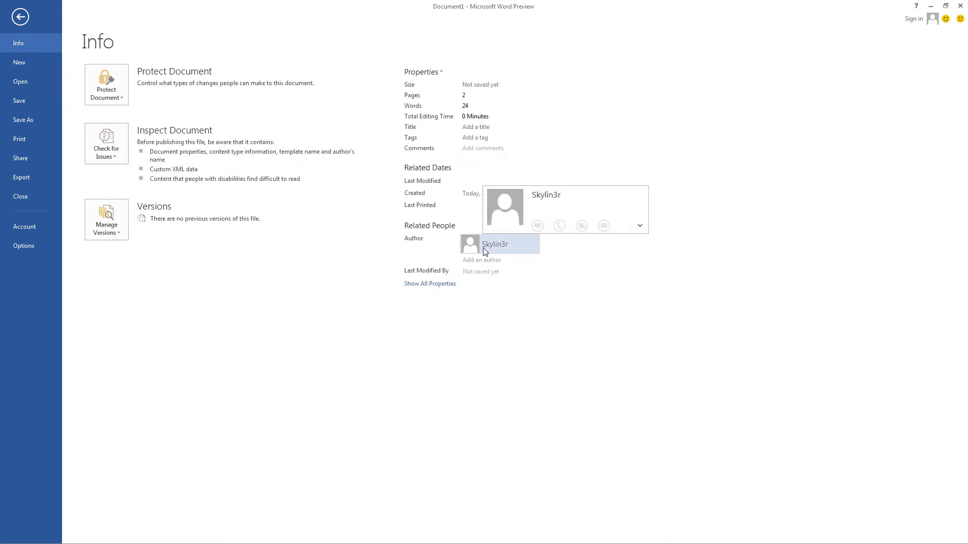
left_click(14, 18)
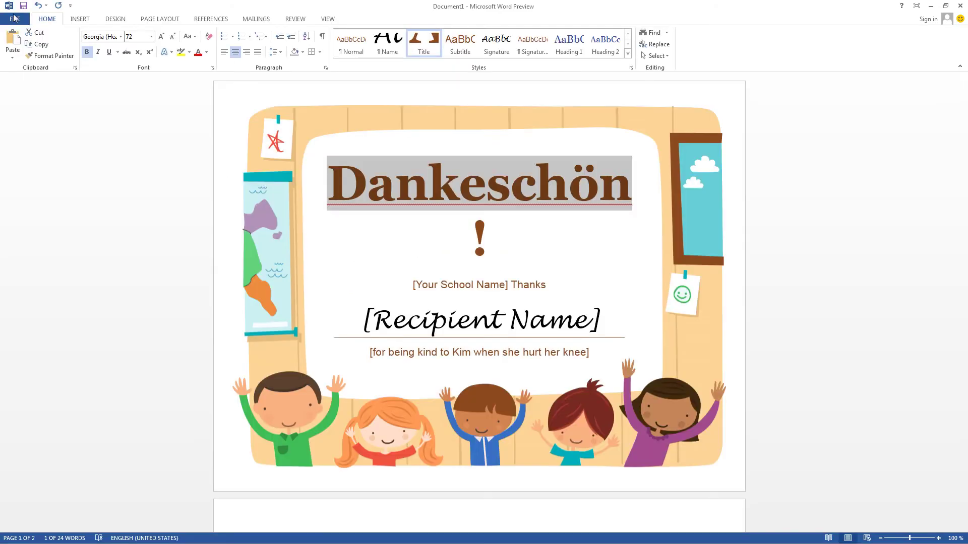
Select the [Your School Name] Thanks line and drag the certificate's background picture left.
left_click(39, 288)
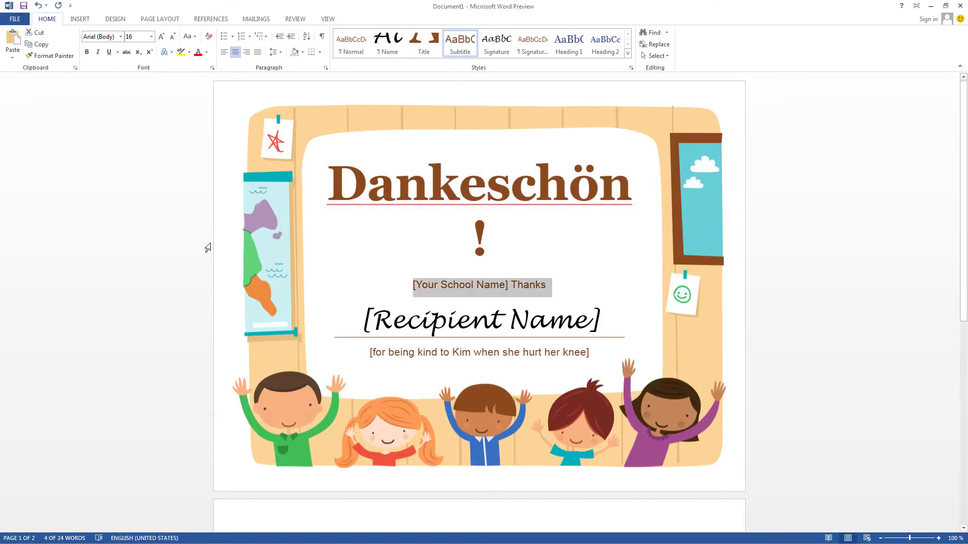
scroll(208, 257, "down", 5)
scroll(232, 303, "down", 2)
scroll(252, 338, "down", 1)
scroll(257, 347, "up", 4)
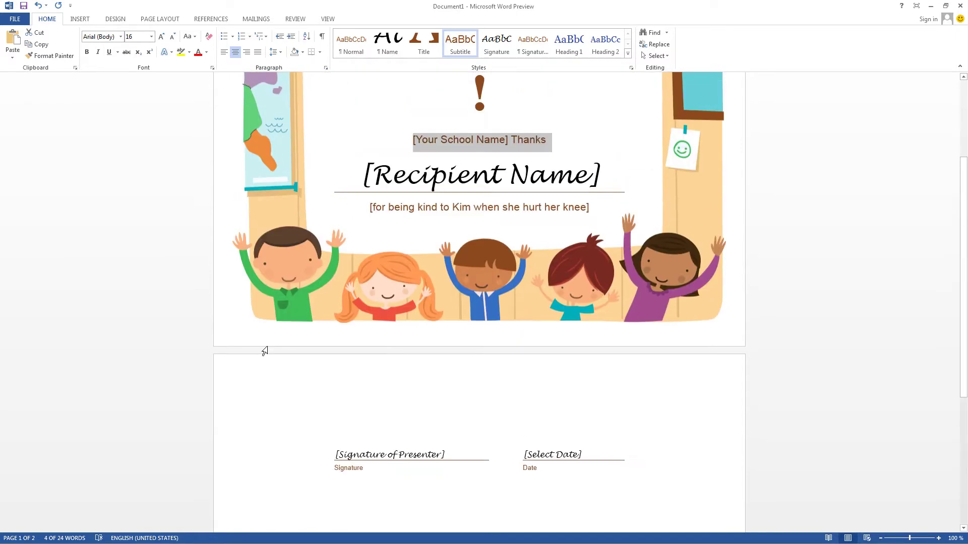
scroll(265, 347, "up", 3)
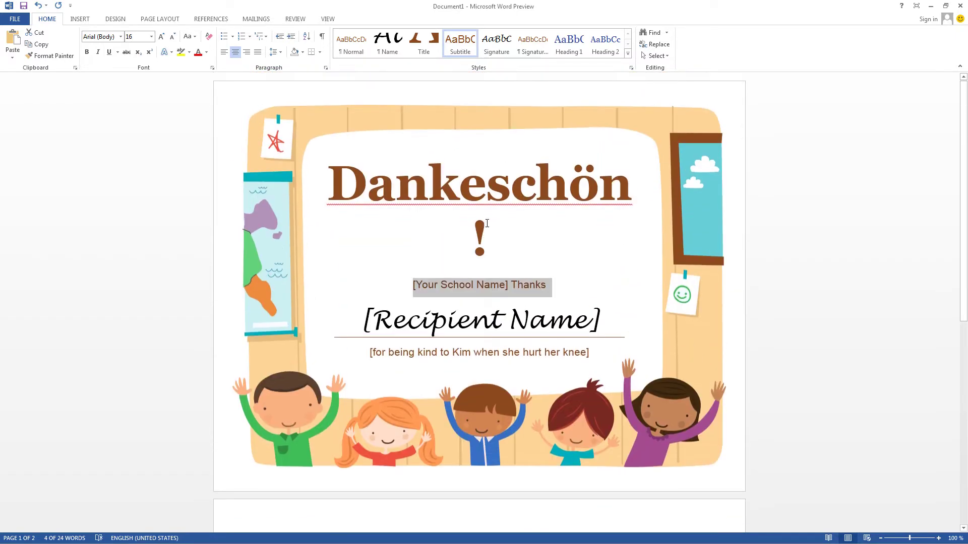
left_click_drag(683, 190, 41, 4)
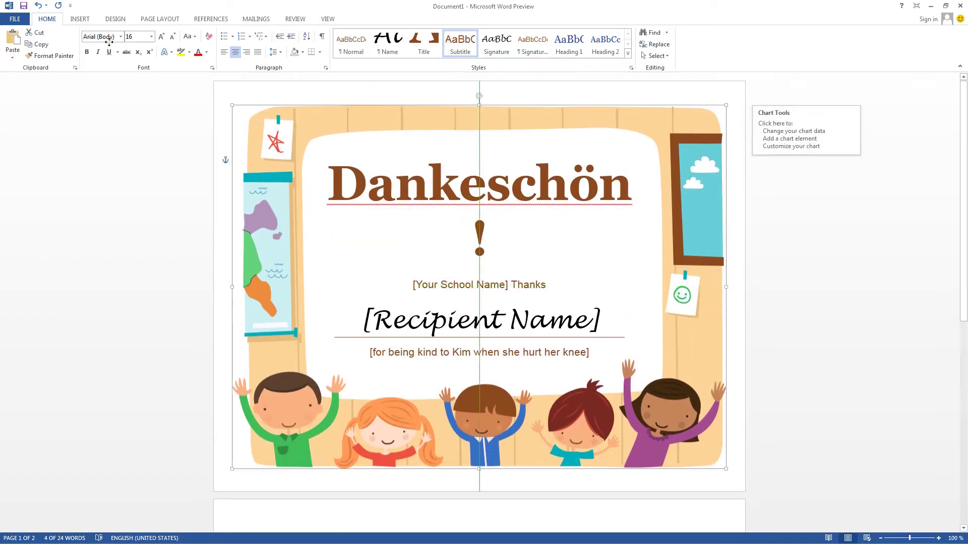
Undo three times to restore the 'Thank you!' title and place the cursor at its end.
left_click(38, 5)
left_click(39, 5)
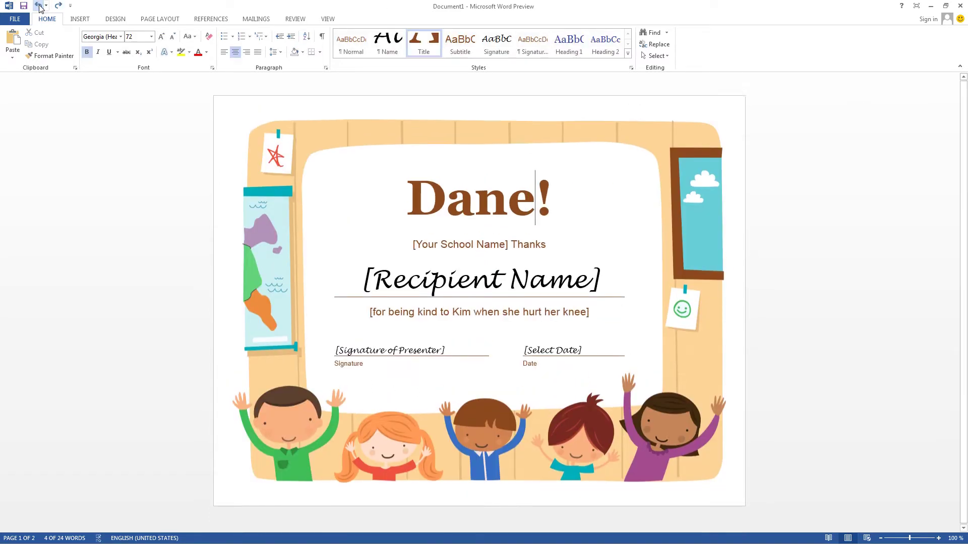
left_click(38, 5)
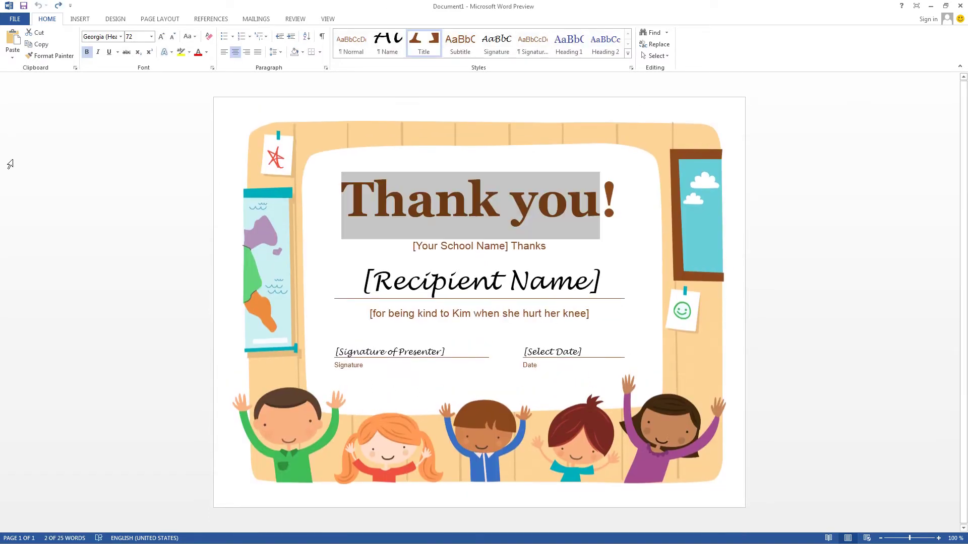
left_click(36, 167)
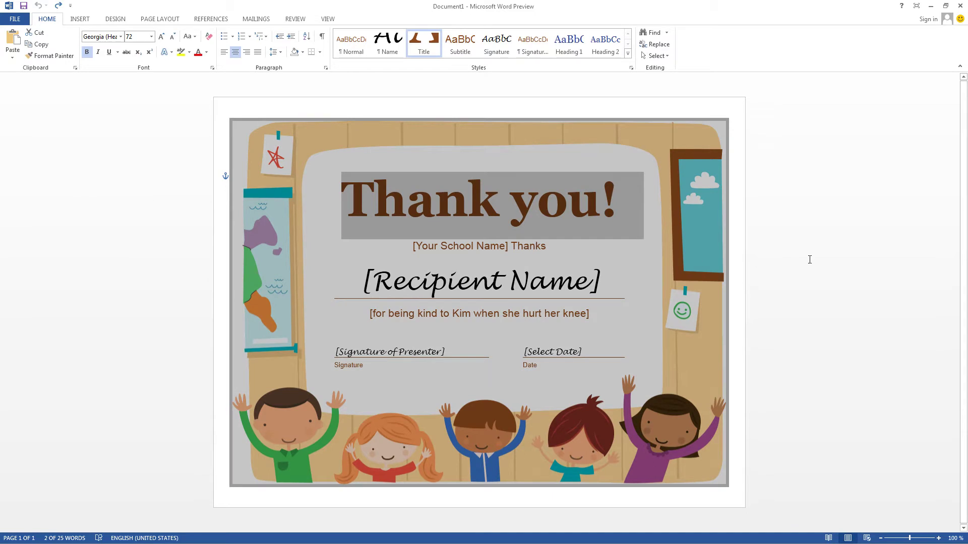
key("Down")
key("Down")
left_click(781, 234)
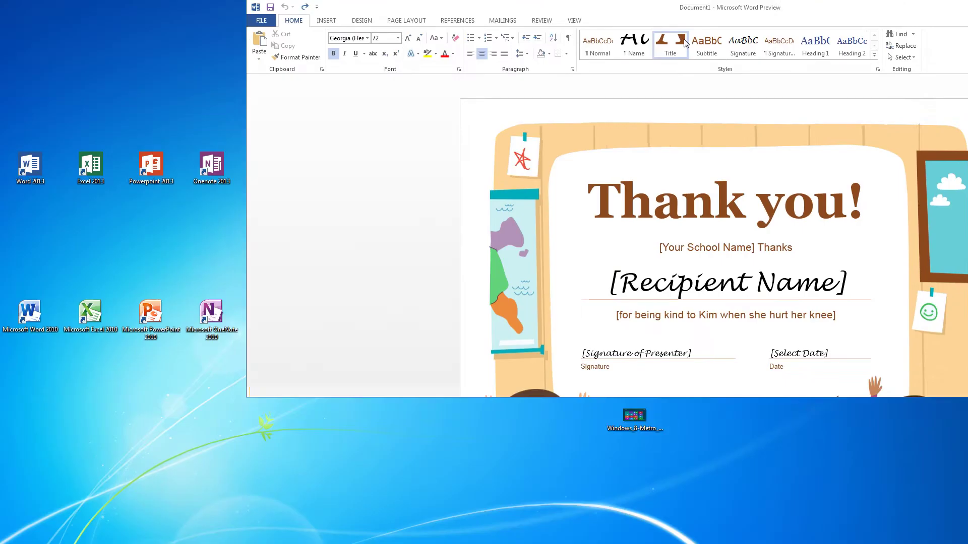
left_click_drag(720, 5, 1, 50)
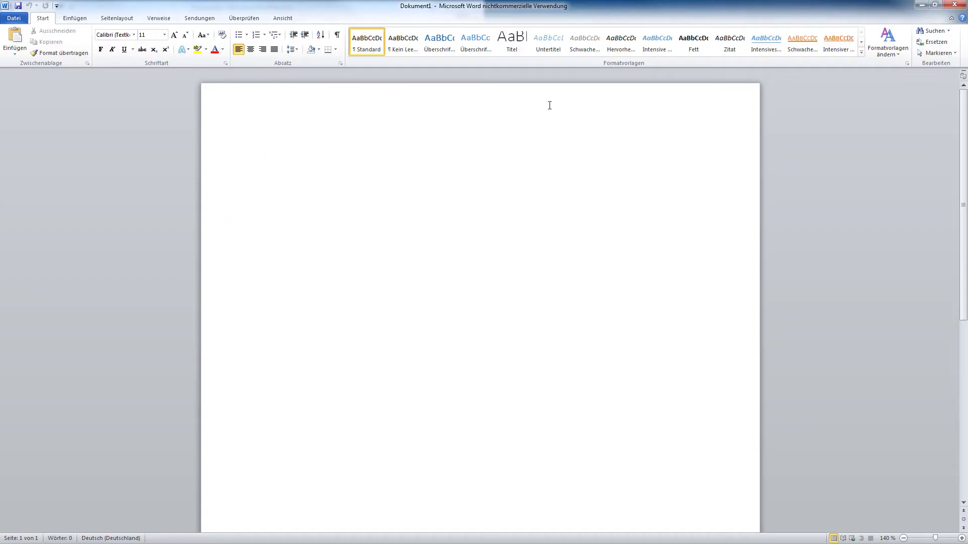
Resize the German Word 2010 window to fill the right half, then show the certificate's Info page.
mouse_move(529, 11)
left_mouse_down()
mouse_move(578, 29)
mouse_move(721, 47)
mouse_move(603, 10)
left_mouse_up()
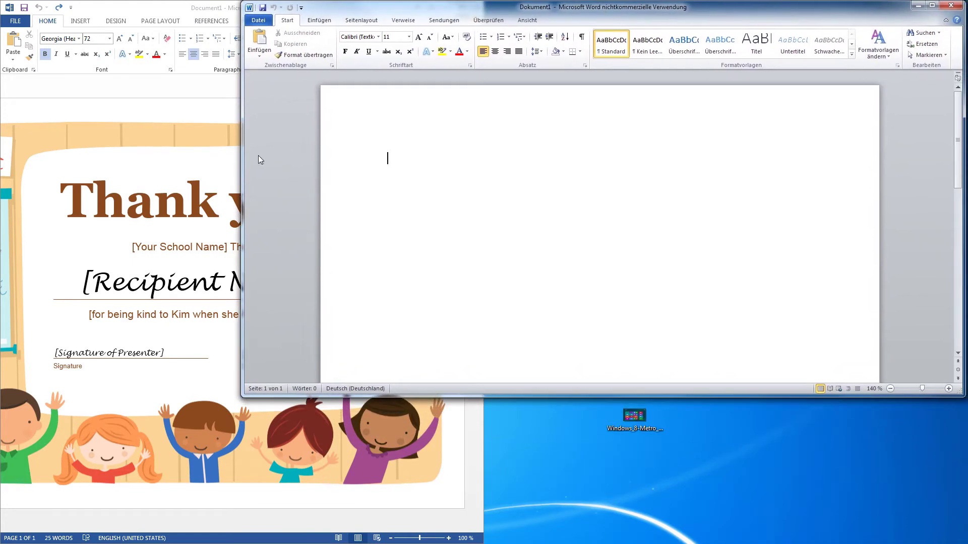
left_click_drag(241, 200, 484, 233)
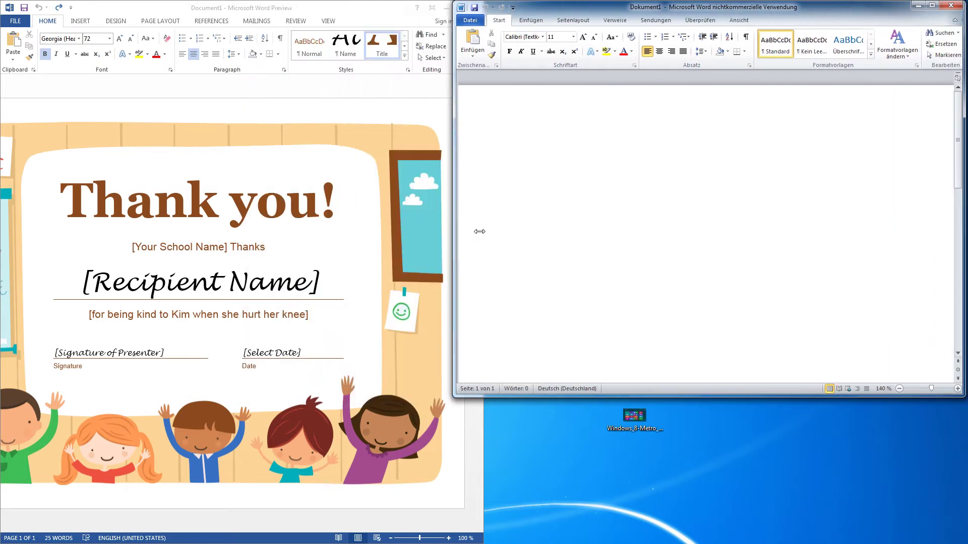
left_click_drag(709, 398, 709, 538)
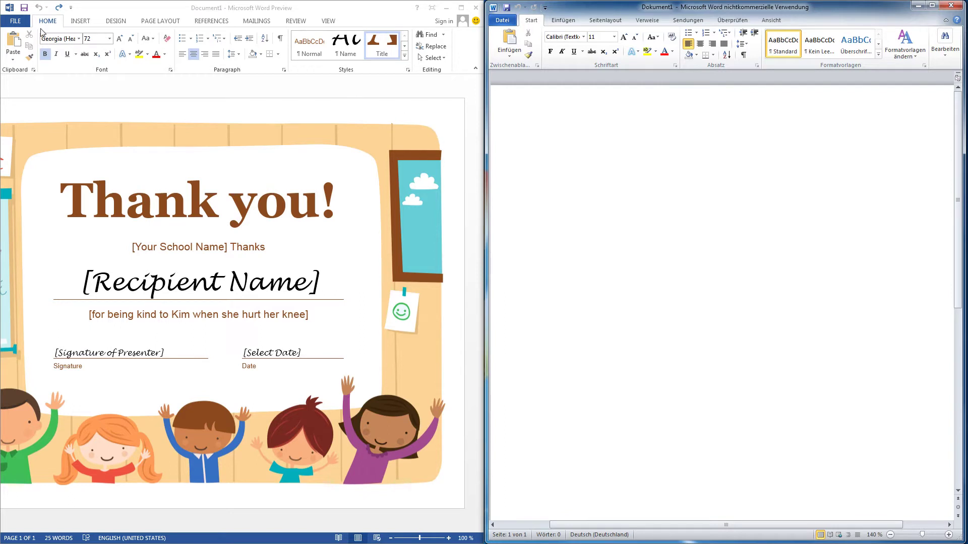
left_click(25, 25)
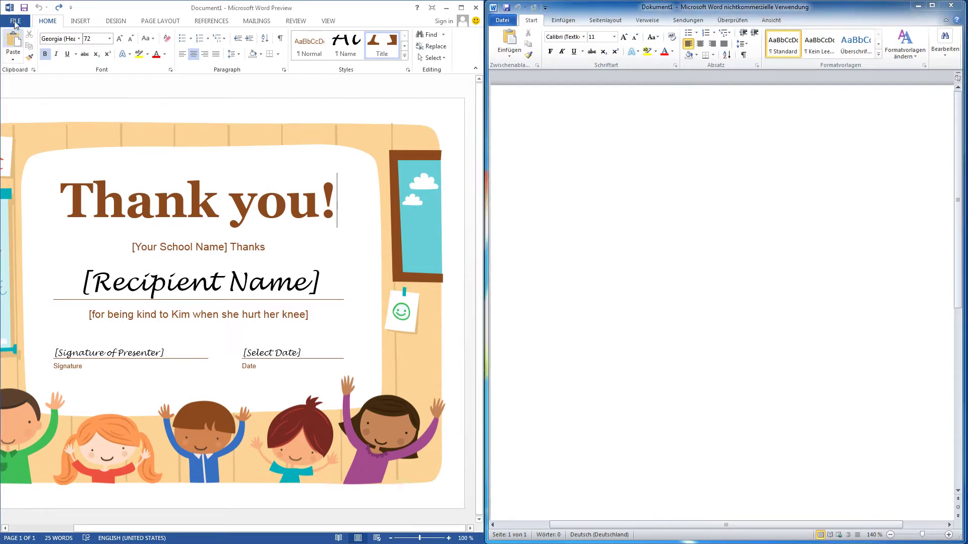
left_click(15, 20)
Create a blank document, close the certificate, and snap the new document to the left half.
left_click(23, 64)
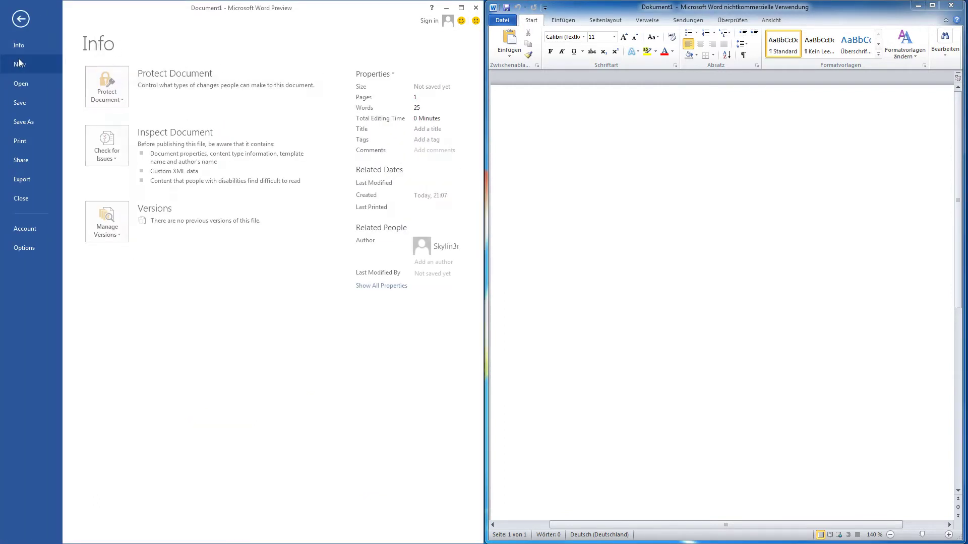
left_click(139, 171)
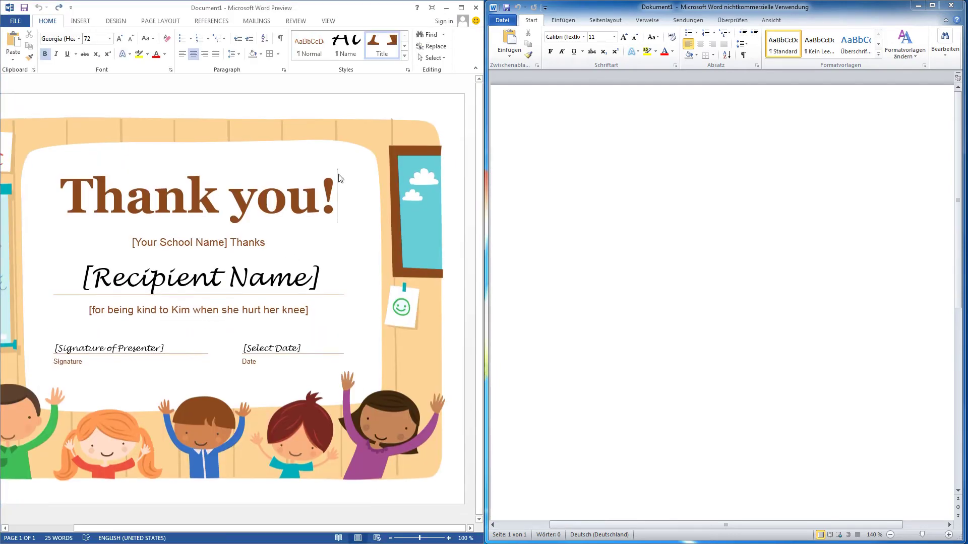
left_click(475, 8)
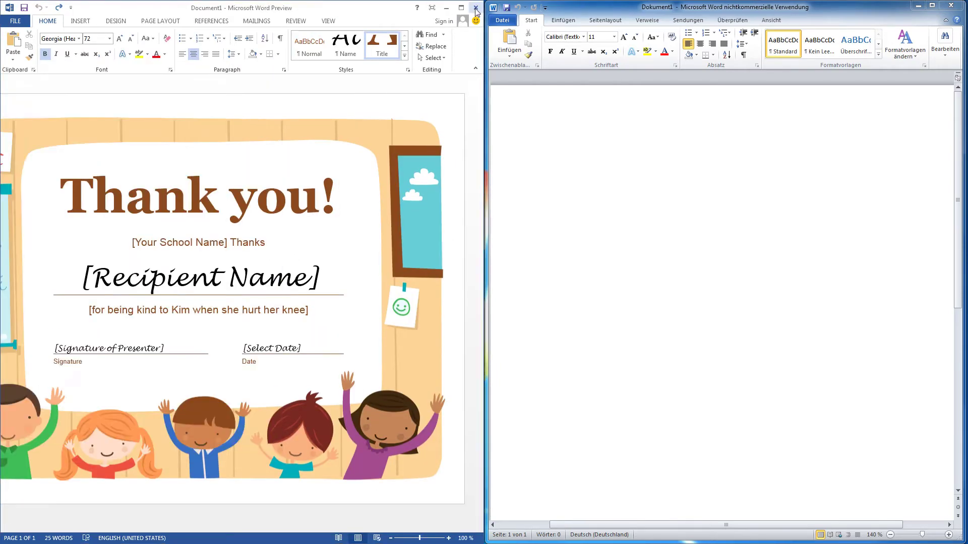
left_click_drag(150, 82, 0, 82)
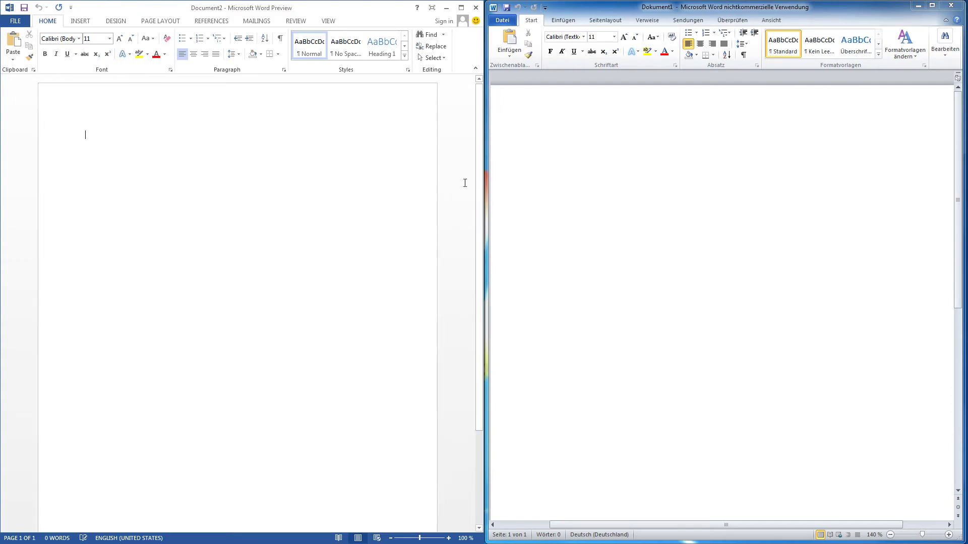
left_click(587, 194)
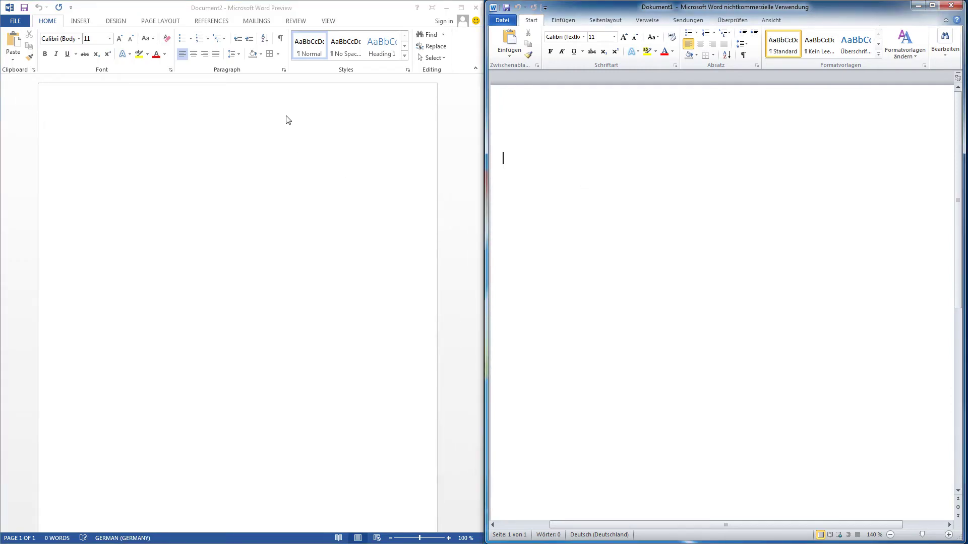
left_click(455, 153)
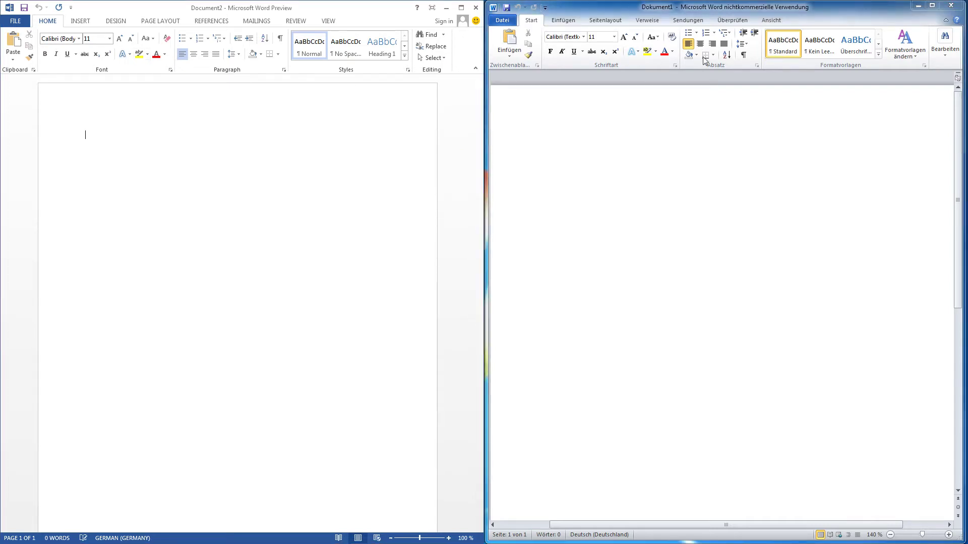
left_click(773, 65)
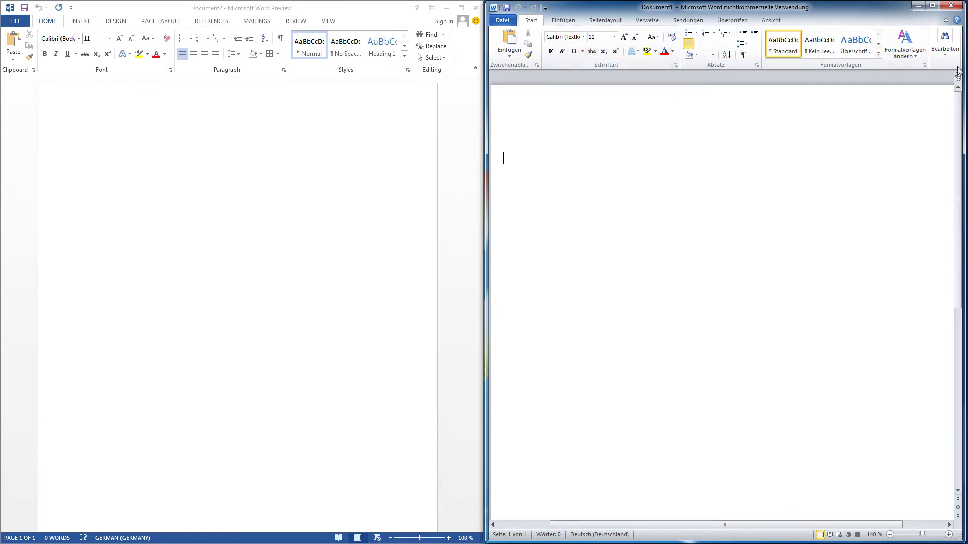
left_click(462, 71)
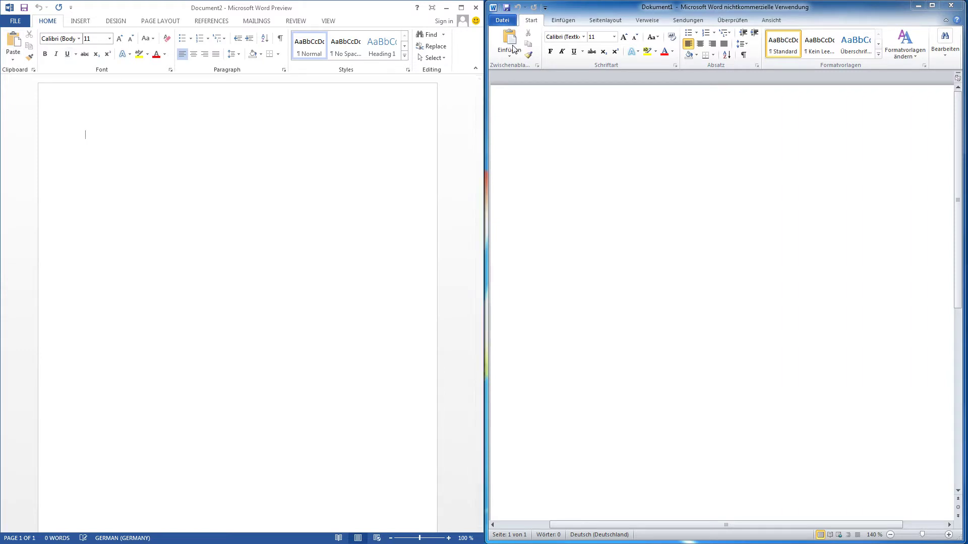
left_click(521, 86)
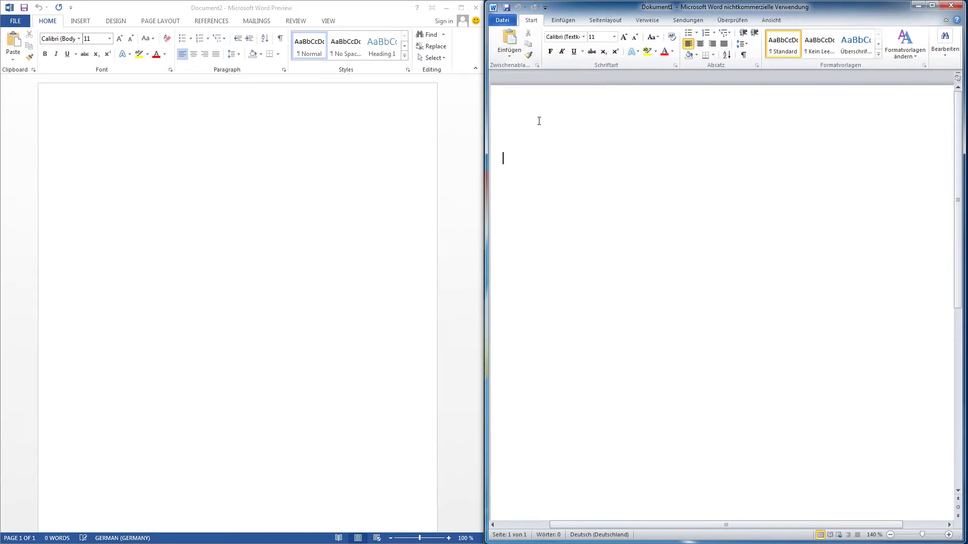
left_click(3, 120)
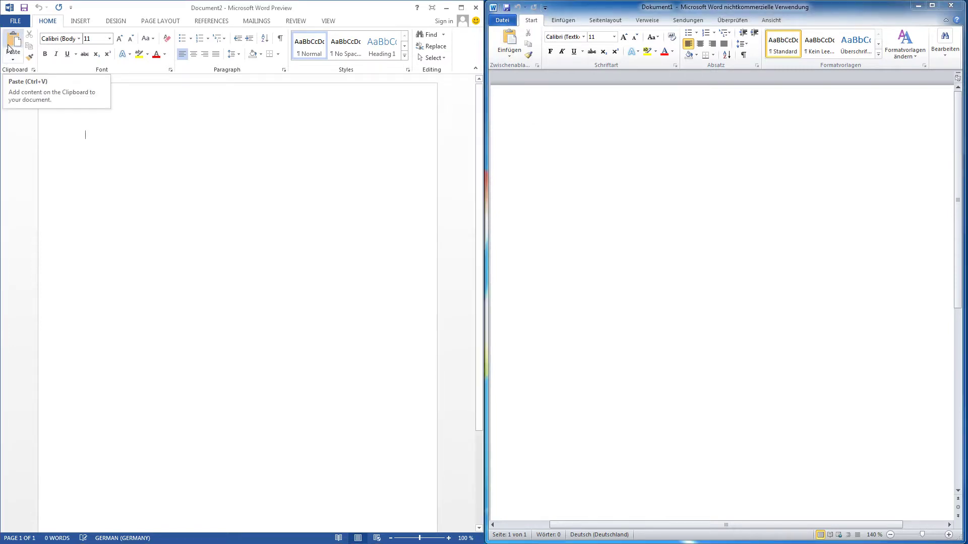
left_click(10, 181)
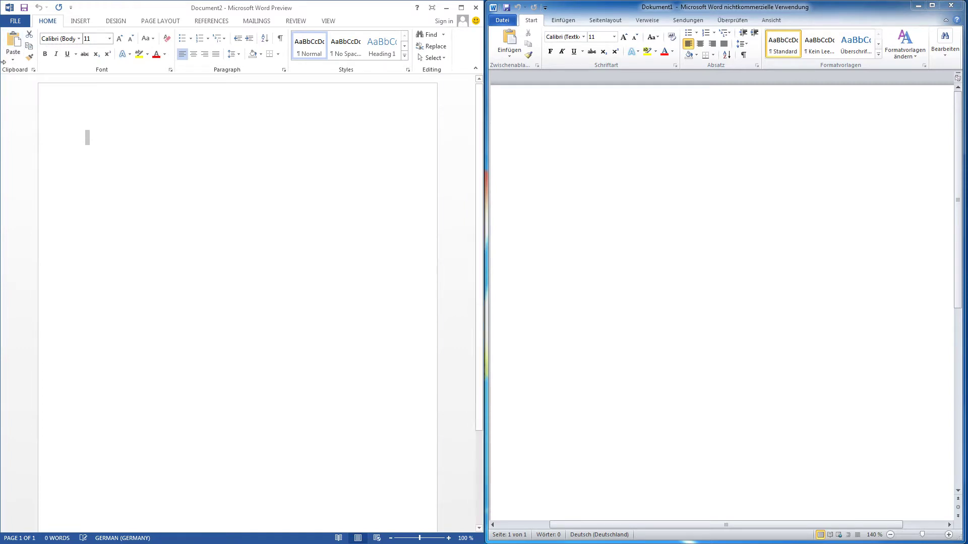
left_click(541, 255)
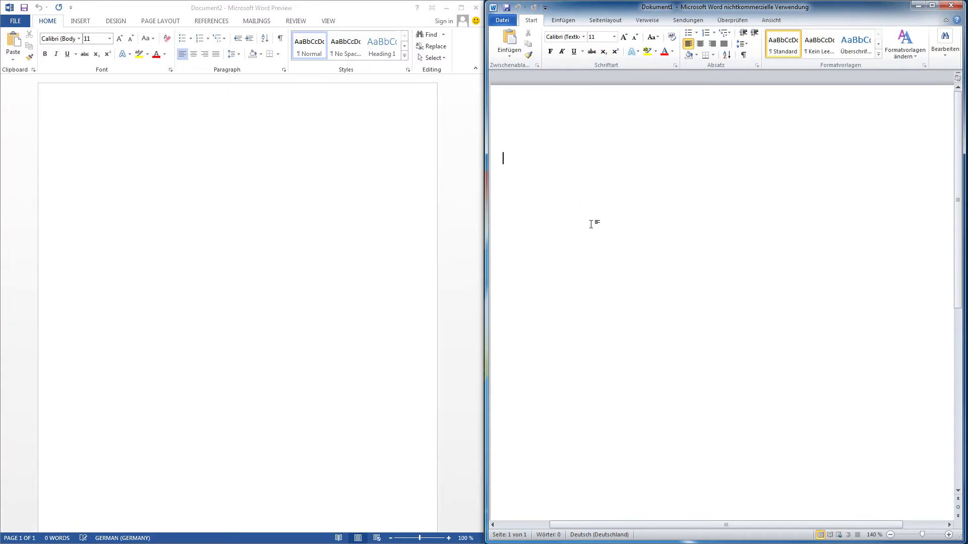
left_click(93, 218)
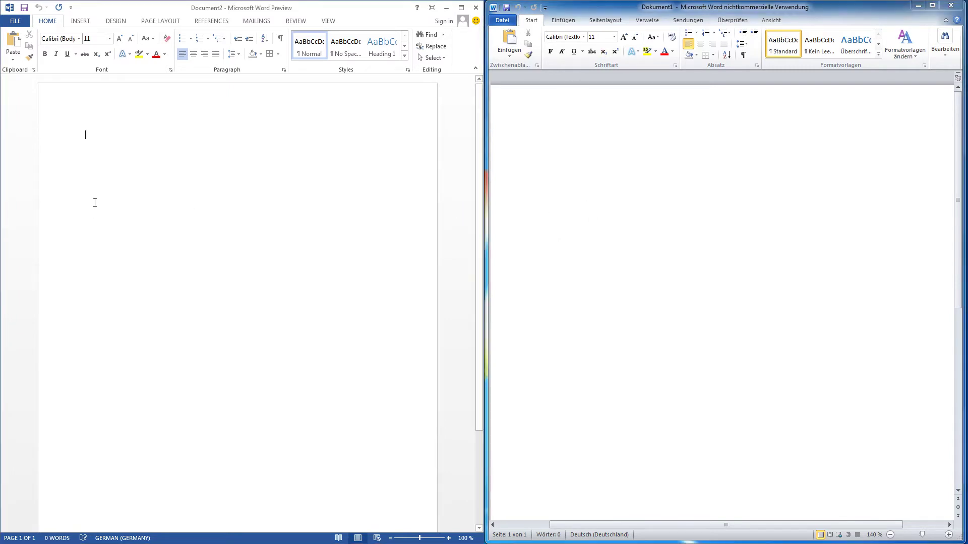
left_click(80, 22)
left_click(552, 29)
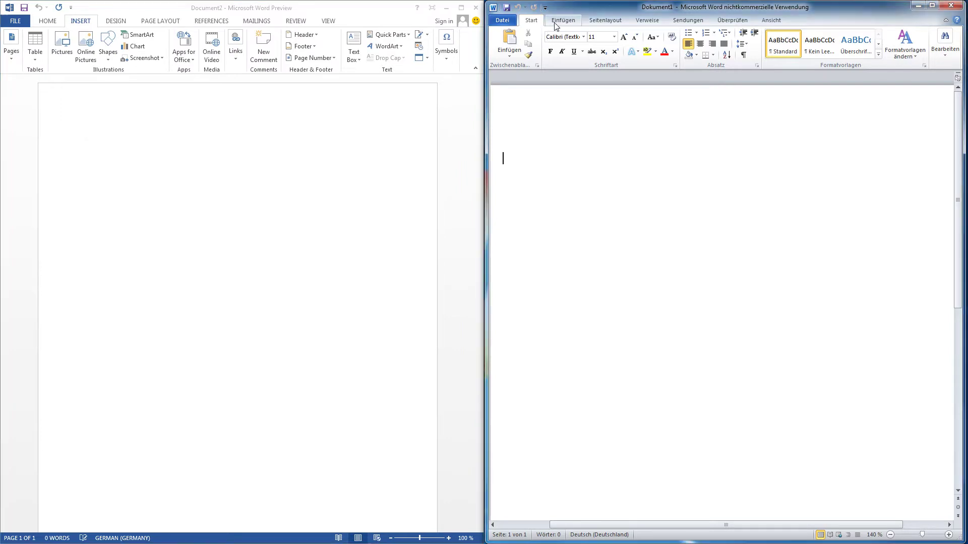
left_click(559, 20)
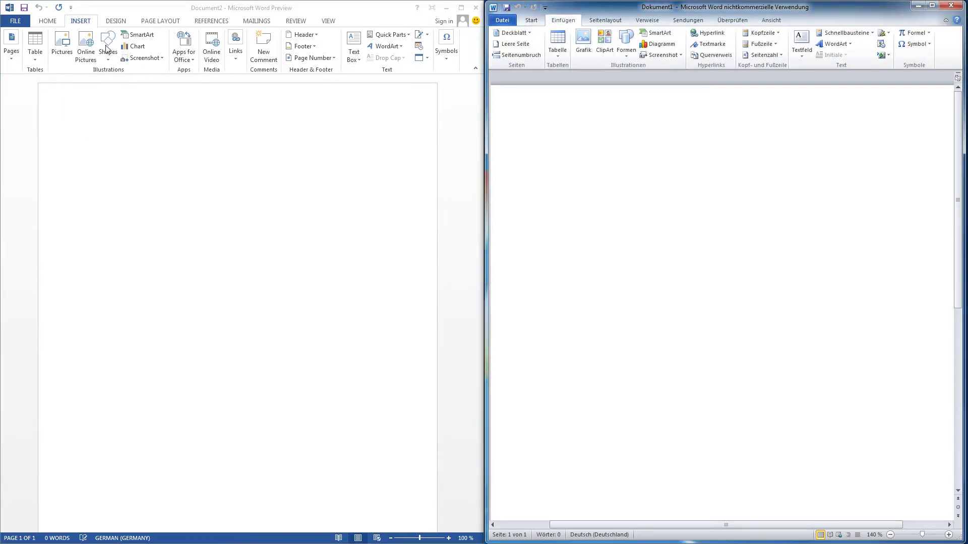
left_click(95, 136)
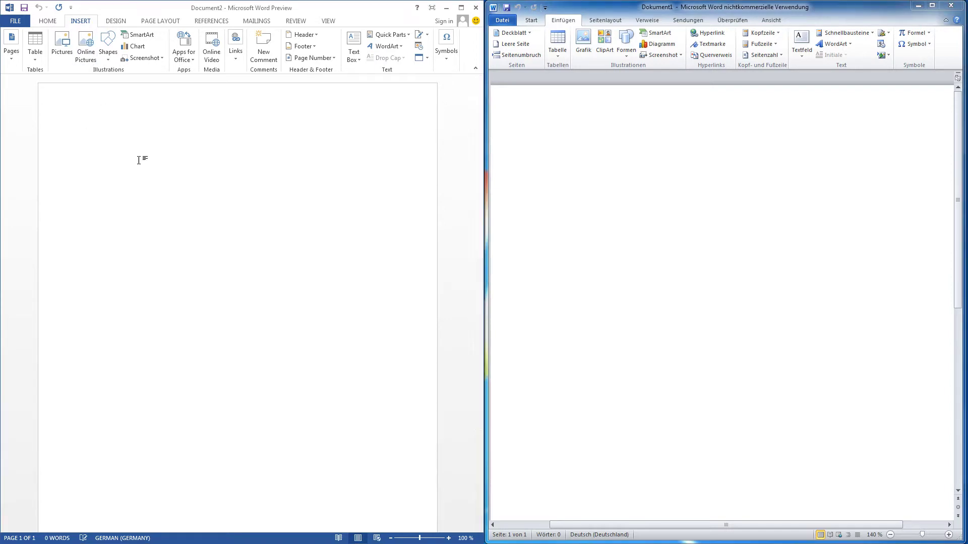
left_click(86, 48)
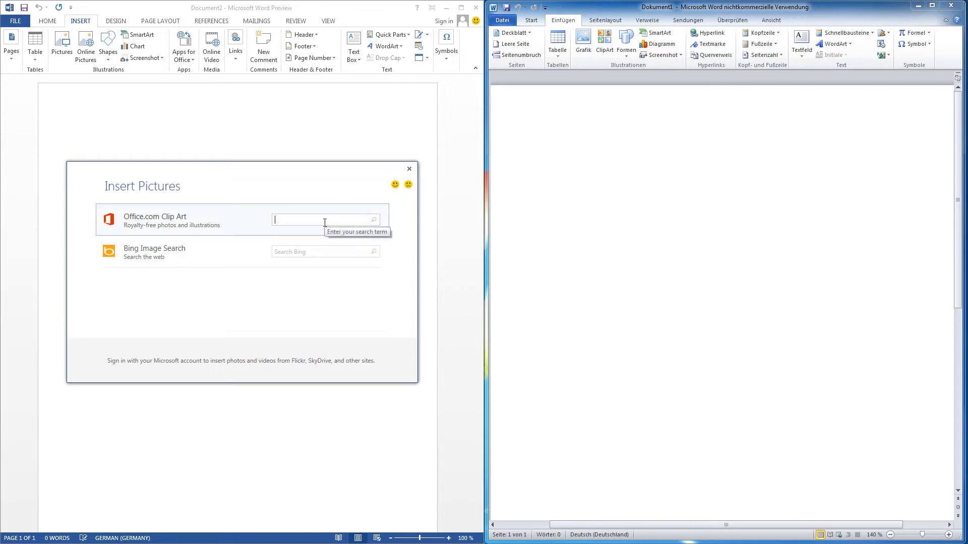
left_click(317, 251)
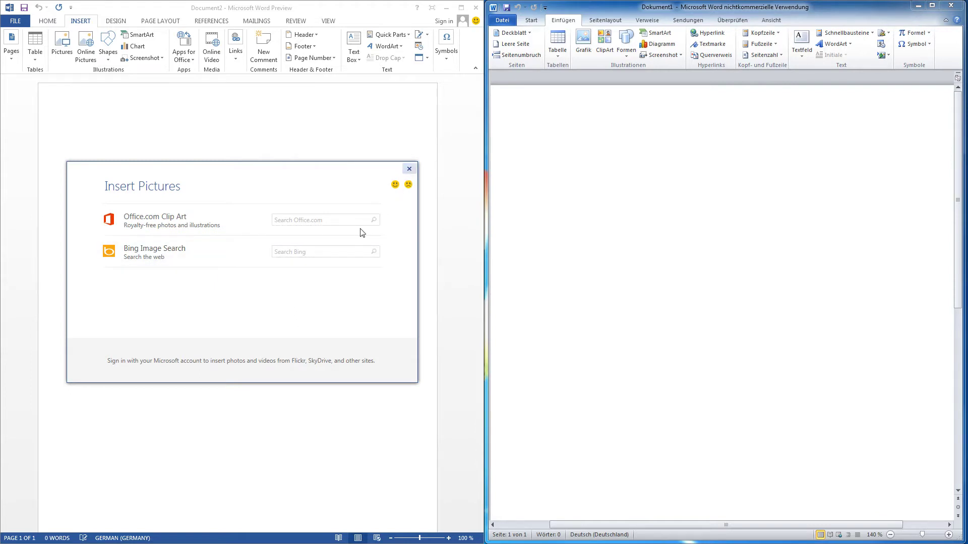
left_click(334, 251)
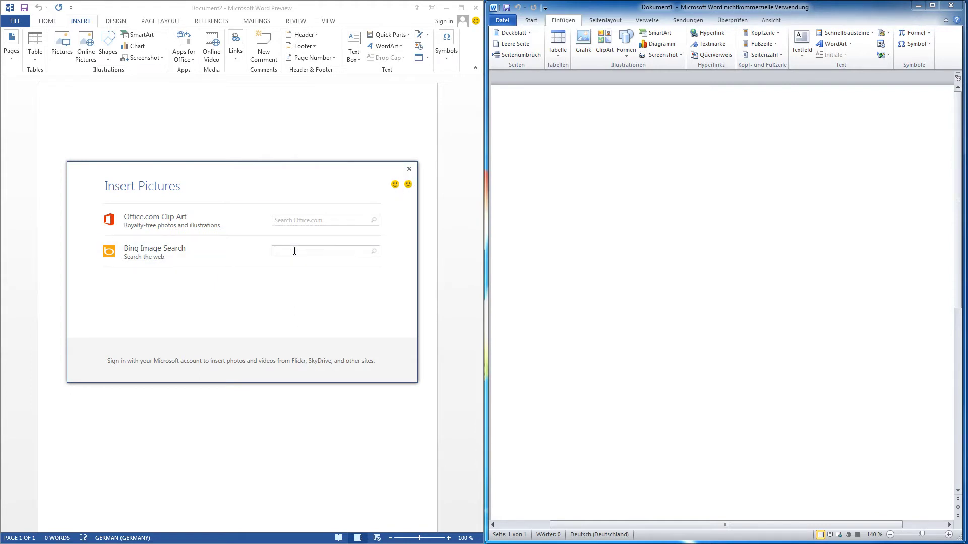
left_click(396, 185)
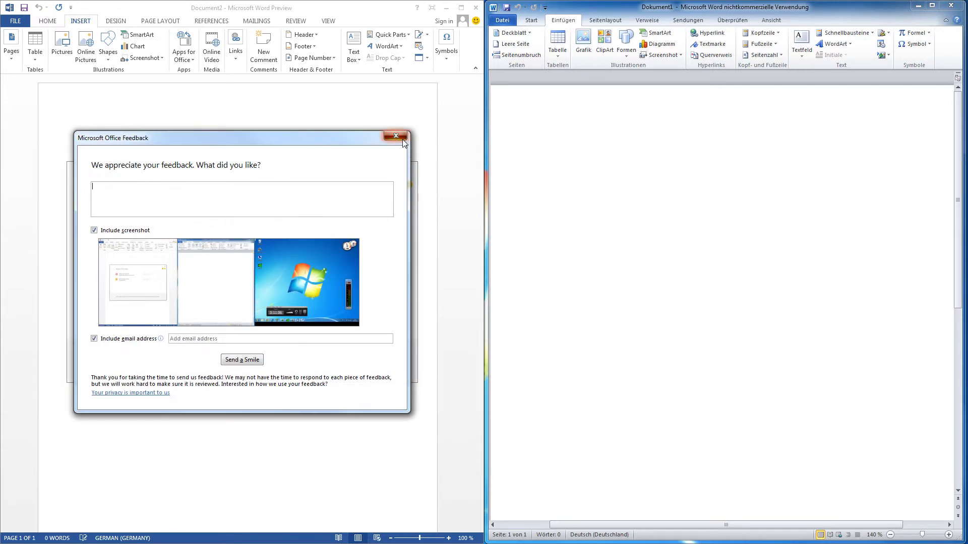
left_click(402, 139)
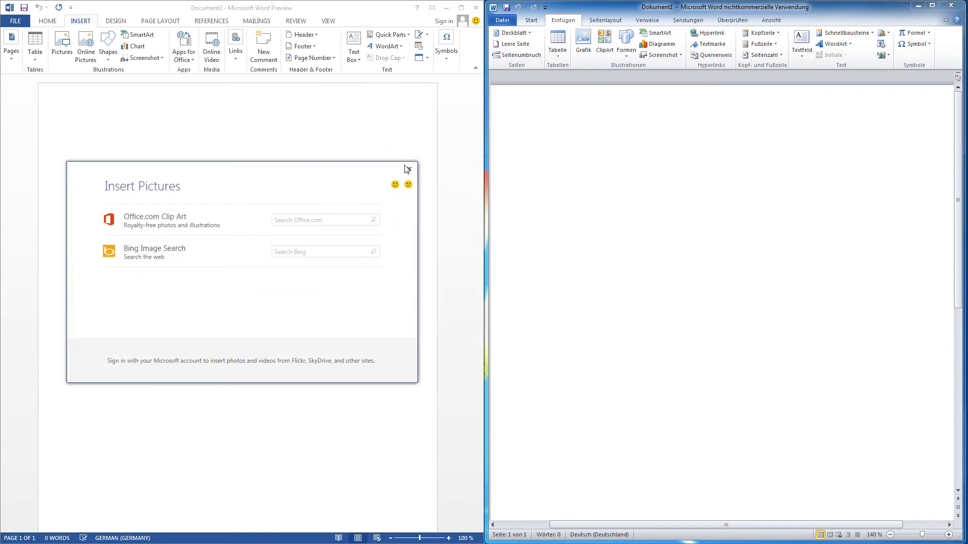
left_click(408, 170)
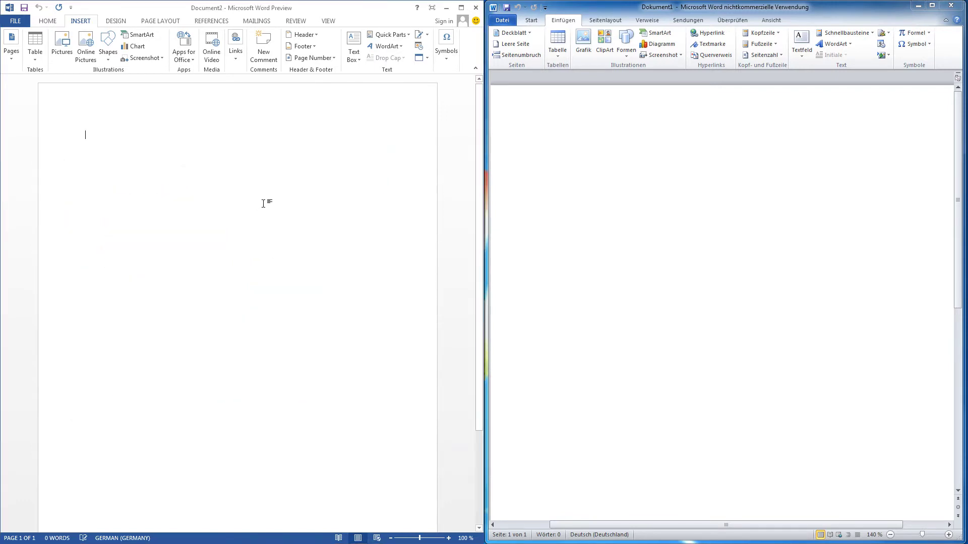
Compare both Home tabs, then browse Word 2013's Design style sets and pick the third.
left_click(53, 22)
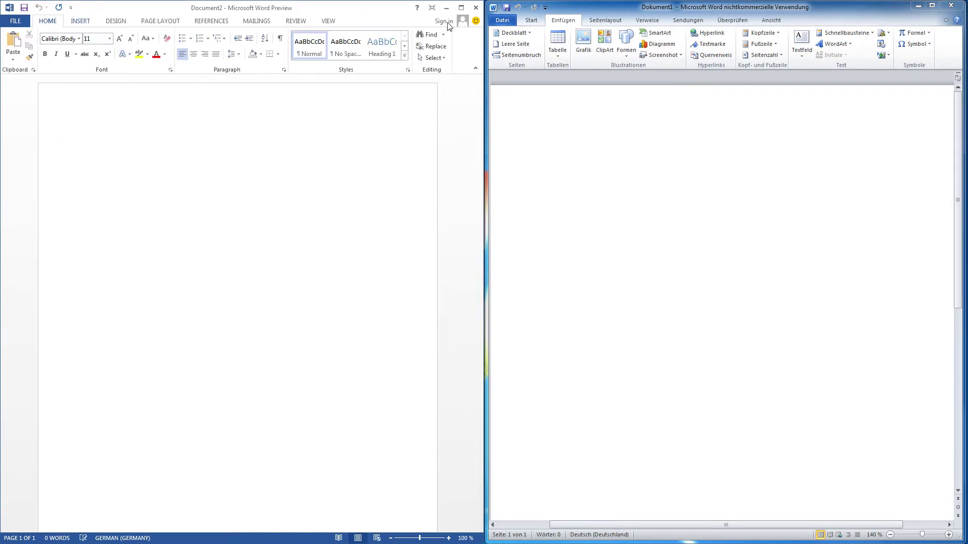
left_click(530, 25)
left_click(531, 23)
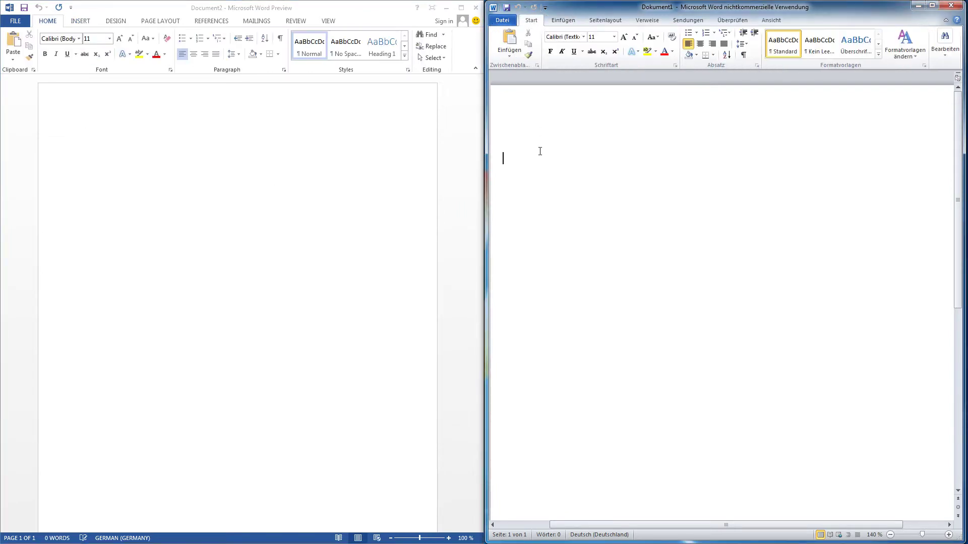
left_click(383, 119)
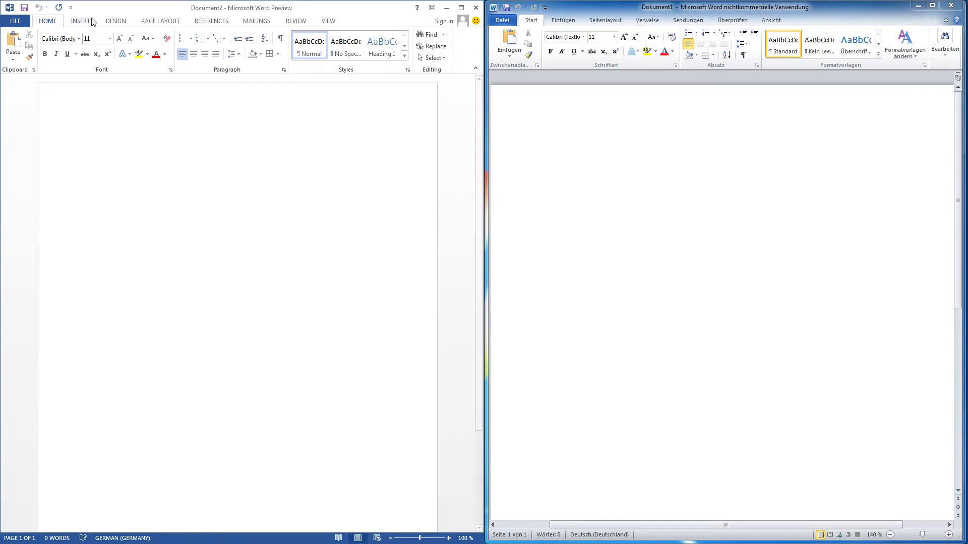
left_click(120, 22)
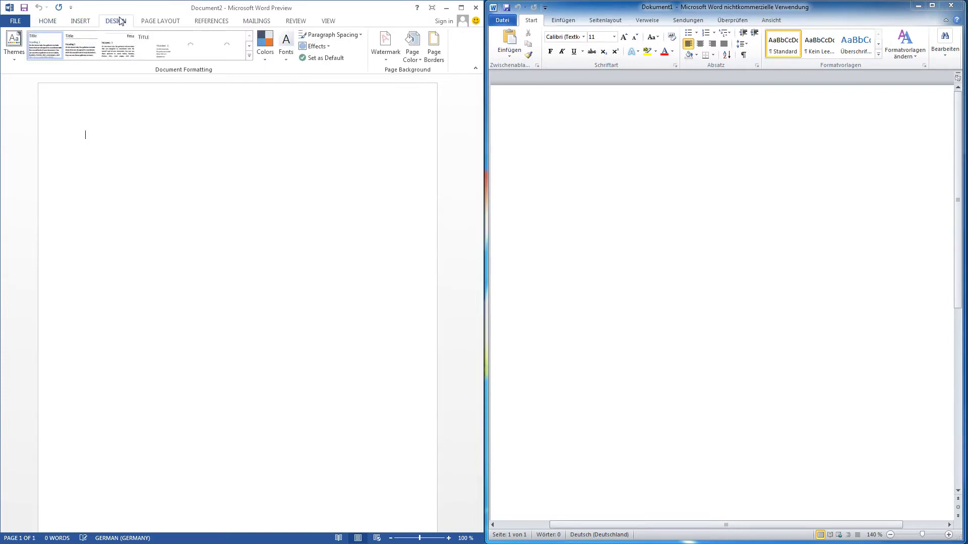
left_click(249, 46)
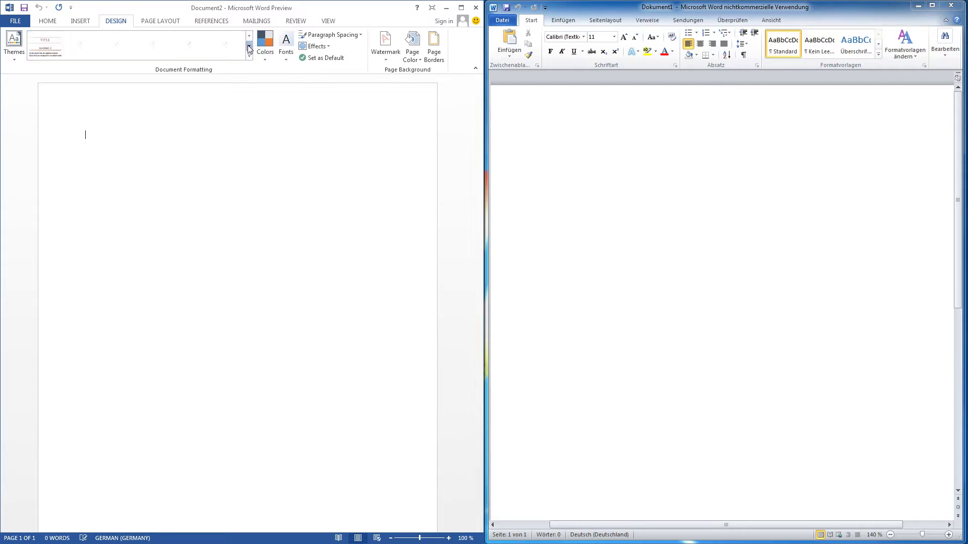
left_click(125, 46)
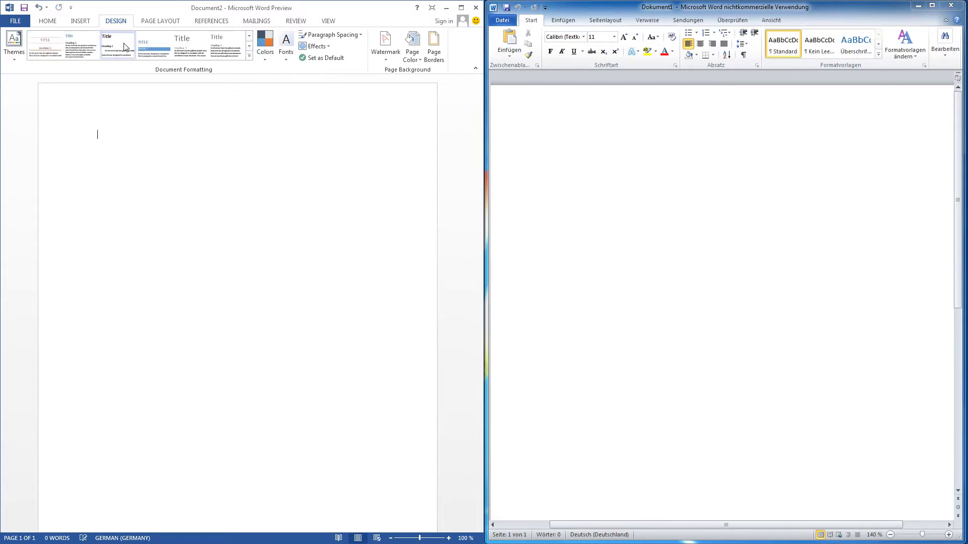
In Word 2010, view Seitenlayout, Verweise and Start, then open the Datei information page.
left_click(678, 160)
left_click(563, 21)
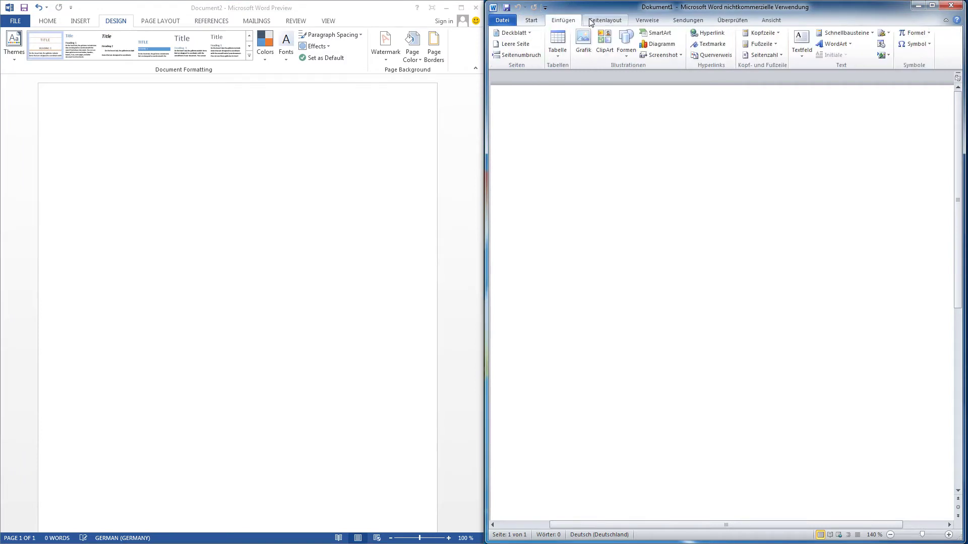
left_click(624, 19)
left_click(688, 20)
left_click(647, 20)
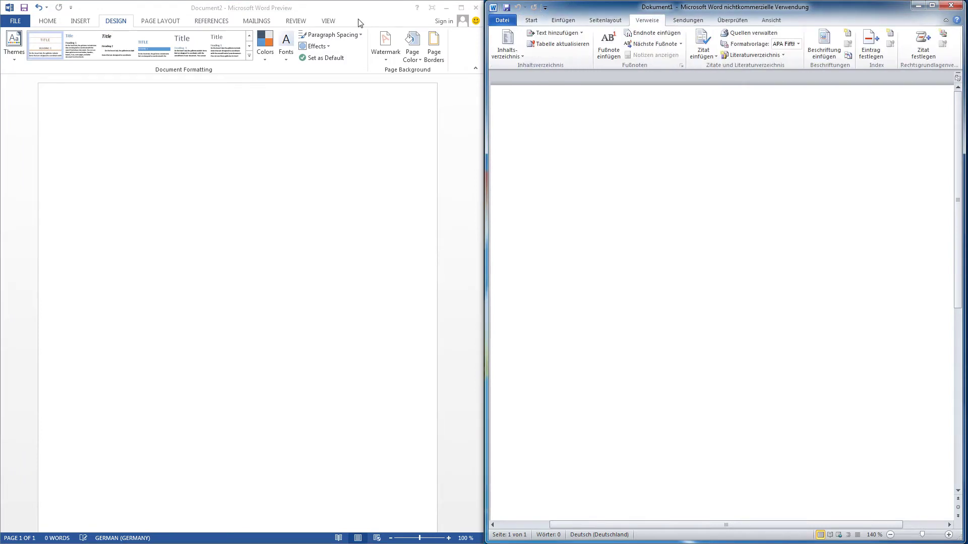
left_click(531, 20)
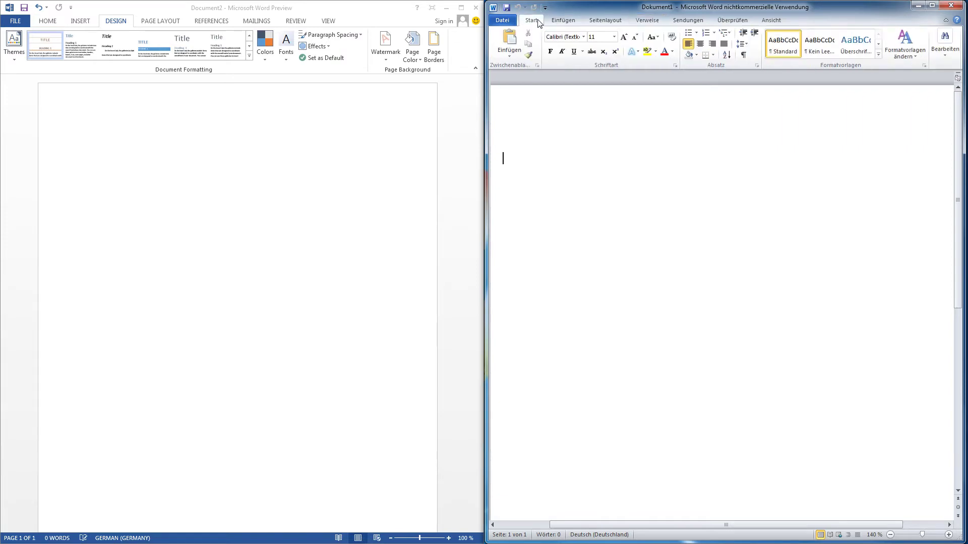
left_click(501, 21)
left_click(501, 20)
left_click(501, 20)
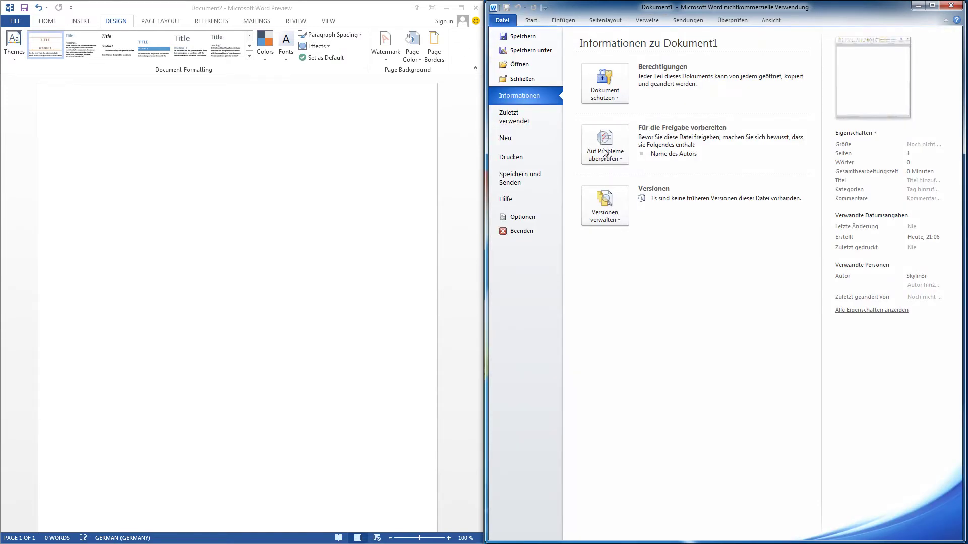
Open Word 2013's FILE Info page and compare it with the Word 2010 window.
left_click(15, 25)
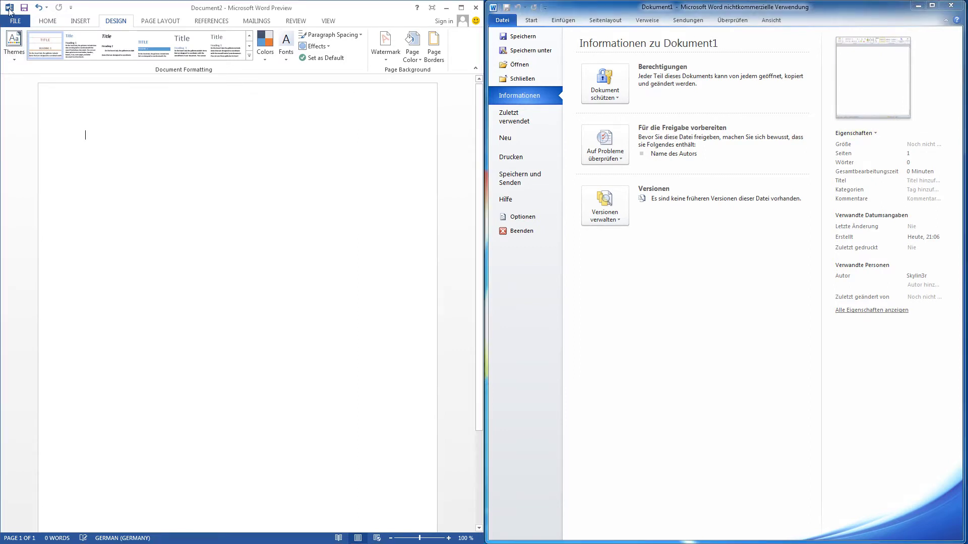
left_click(15, 21)
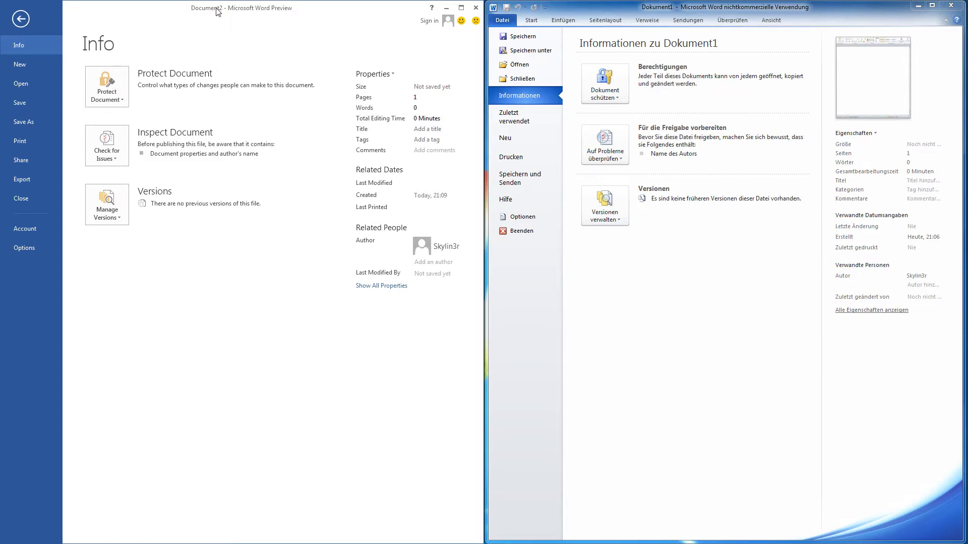
left_click(692, 316)
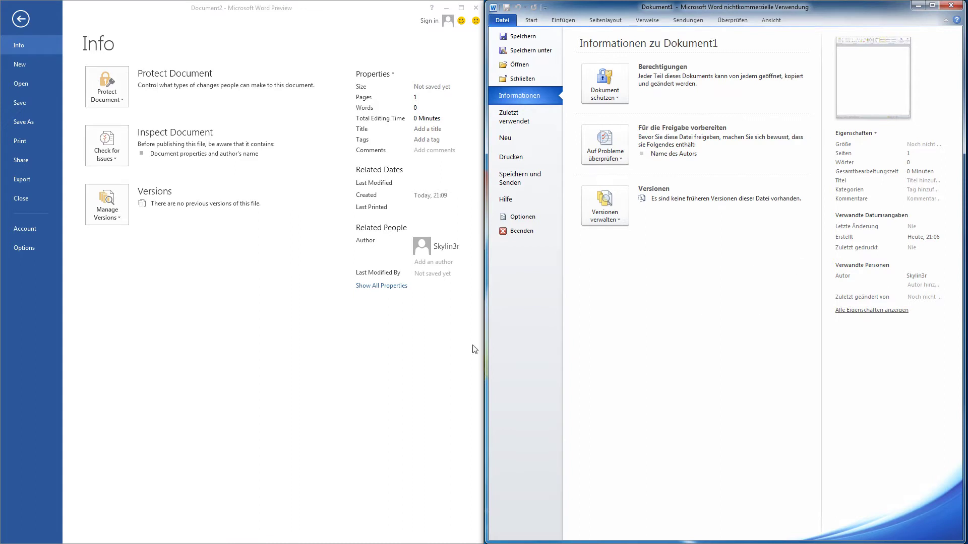
left_click(340, 359)
left_click(548, 348)
left_click(234, 262)
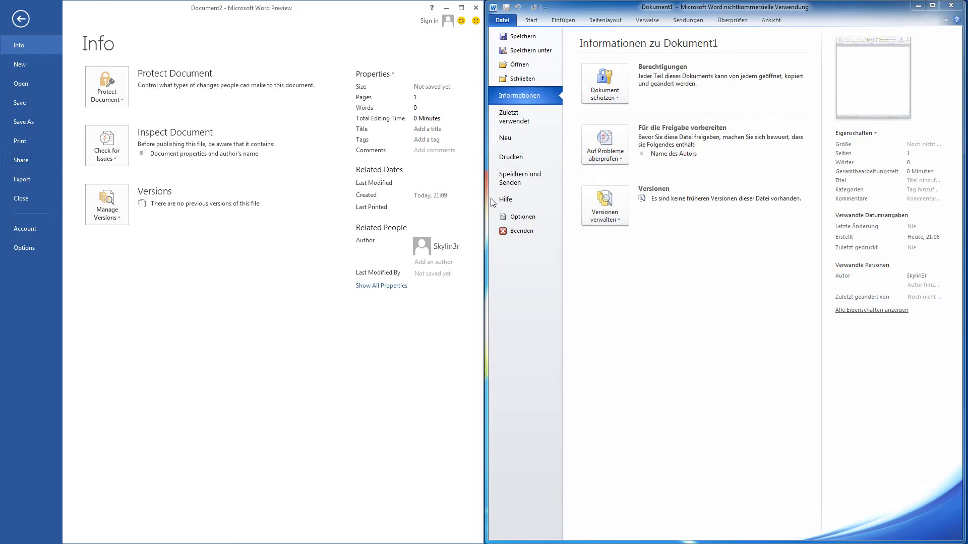
Under Export > Change File Type, try Word 97-2003 Document and Document, then return to Info.
left_click(19, 180)
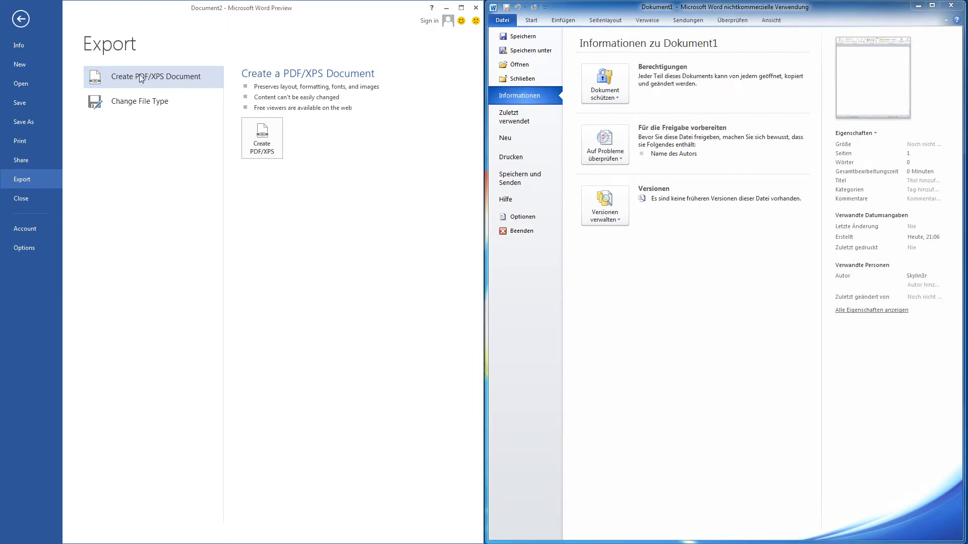
left_click(142, 111)
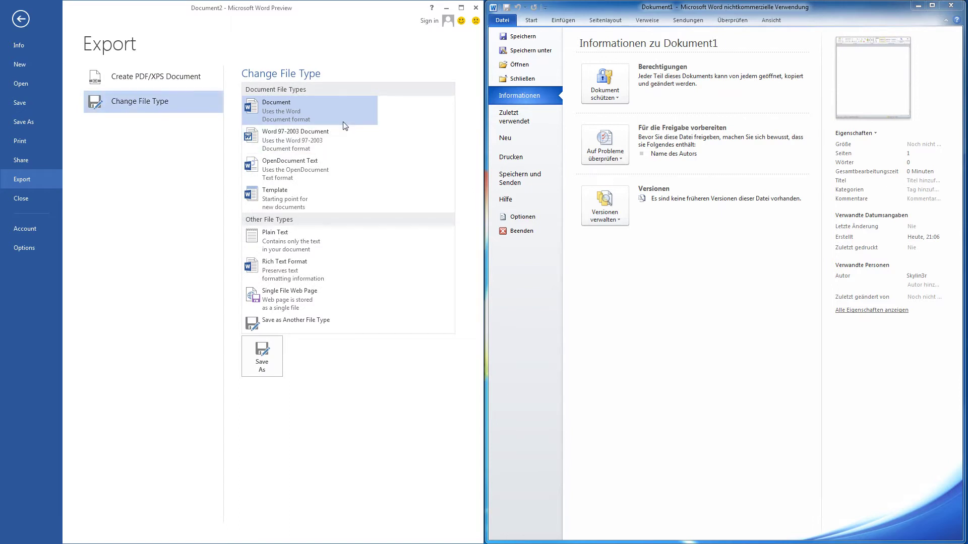
left_click(293, 133)
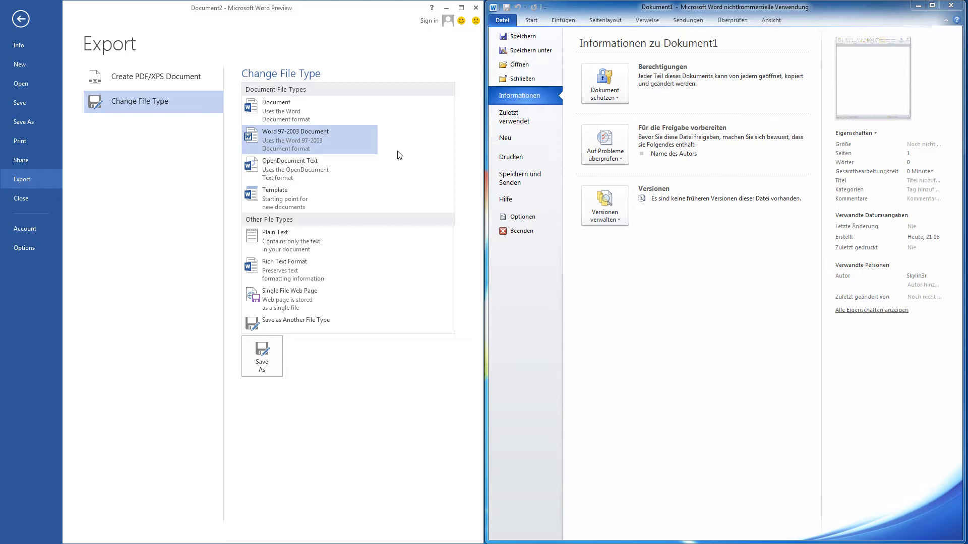
left_click(309, 116)
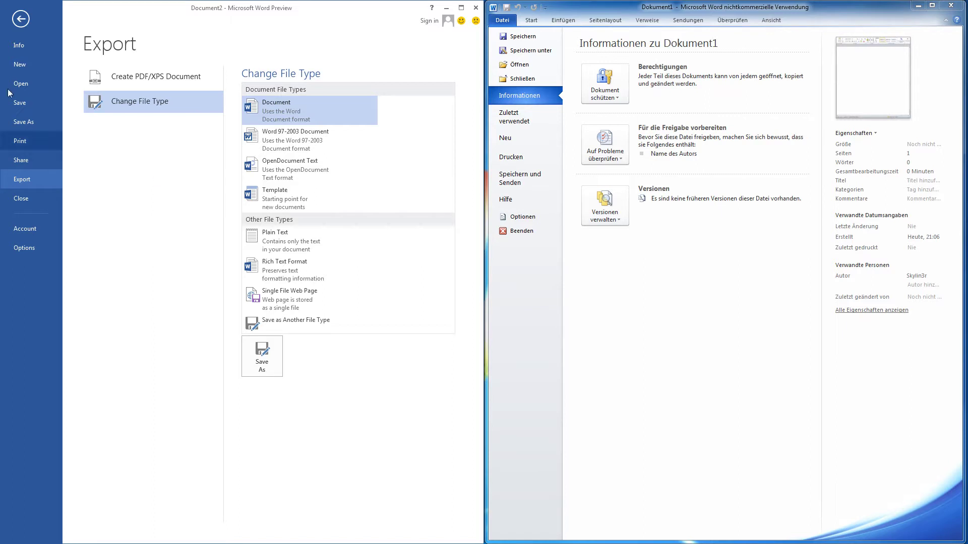
left_click(18, 45)
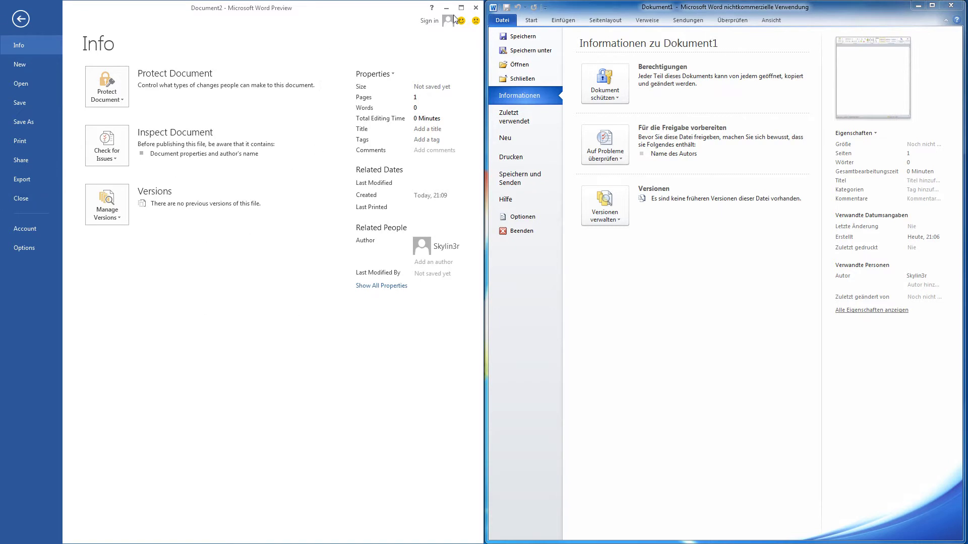
Close Word 2013 without saving and launch both Excel 2013 and Excel 2010.
left_click(476, 7)
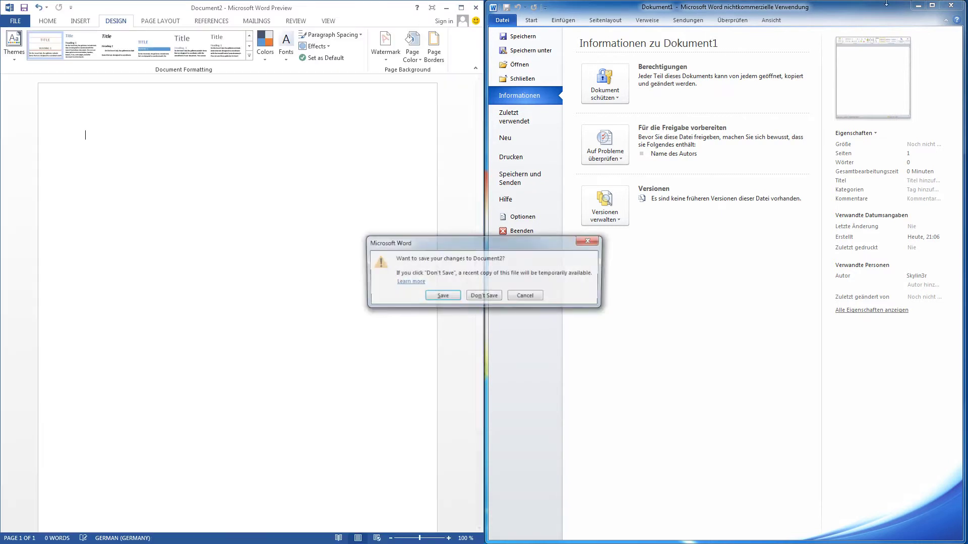
left_click(484, 297)
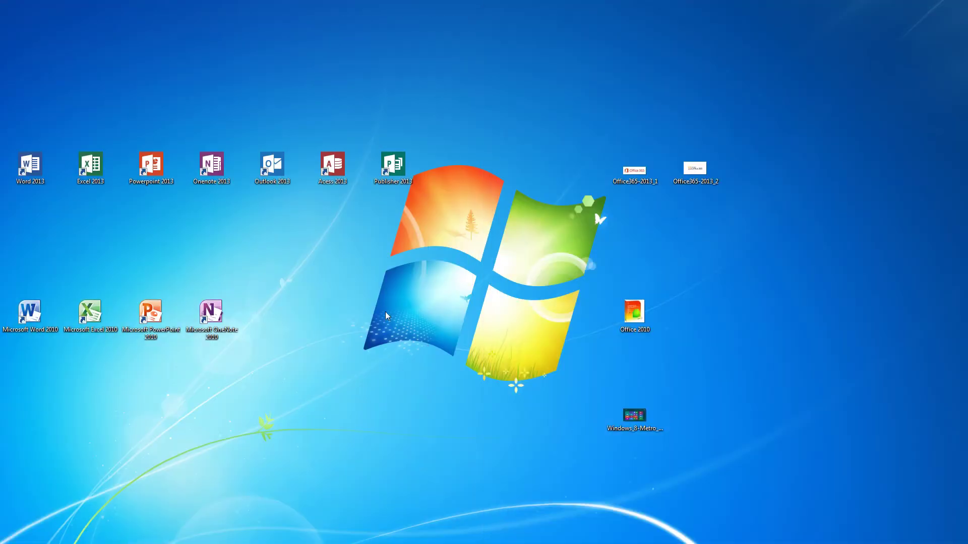
double_click(93, 183)
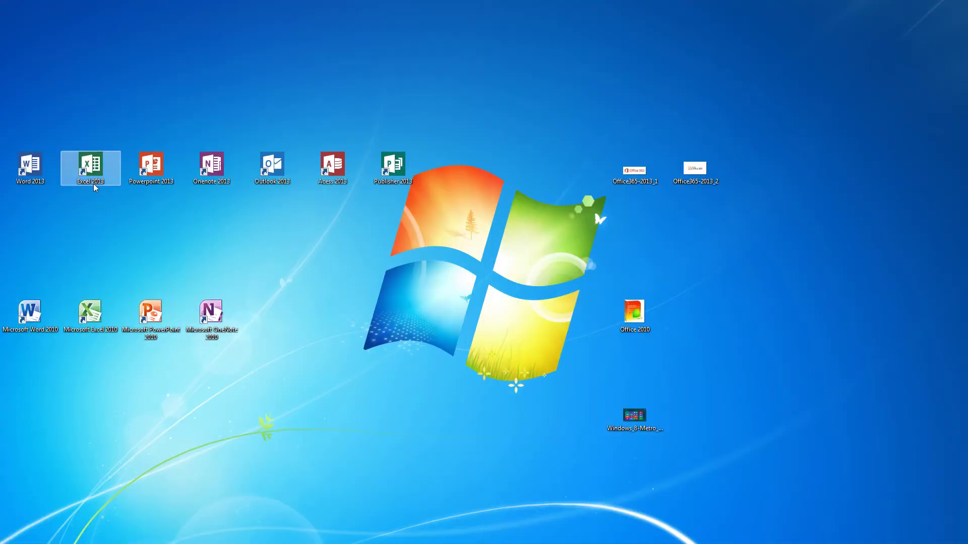
double_click(89, 314)
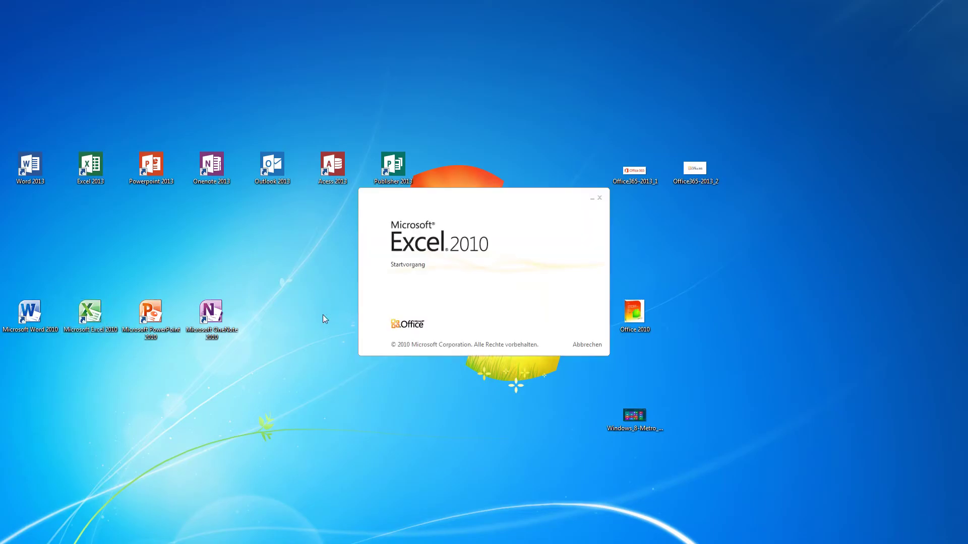
Snap Excel 2013 to the left half and fit Excel 2010 to the right half.
key("super+Left")
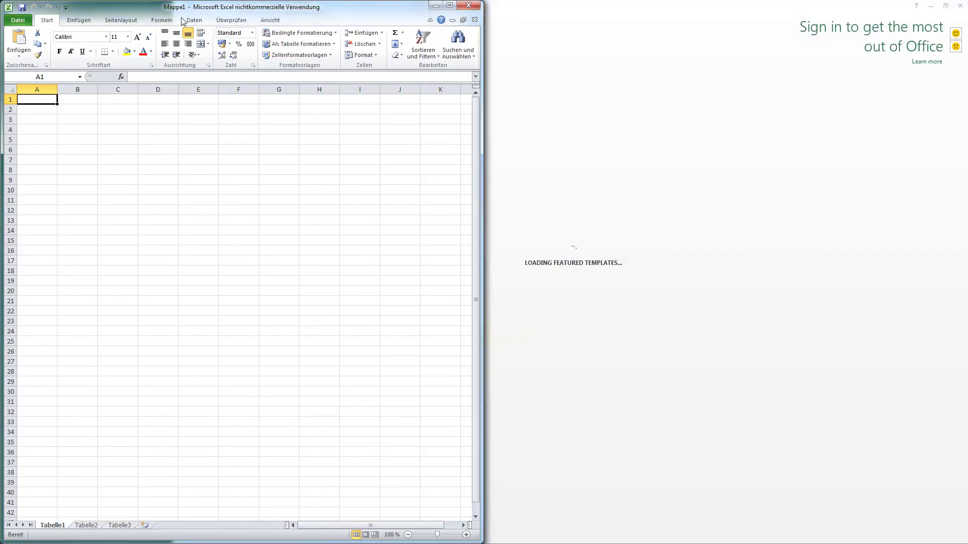
mouse_move(242, 7)
left_mouse_down()
mouse_move(683, 59)
mouse_move(406, 43)
left_mouse_up()
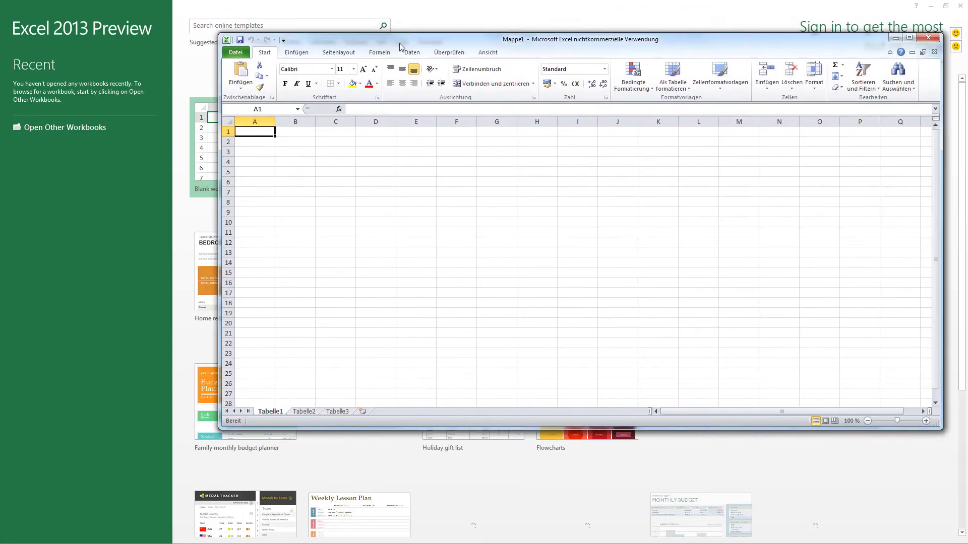
key("super+Left")
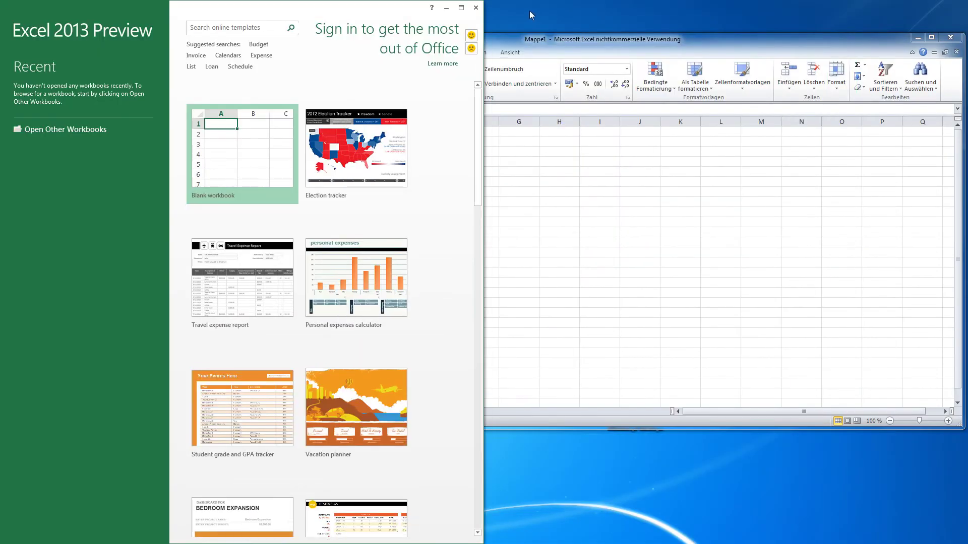
left_click_drag(539, 43, 524, 34)
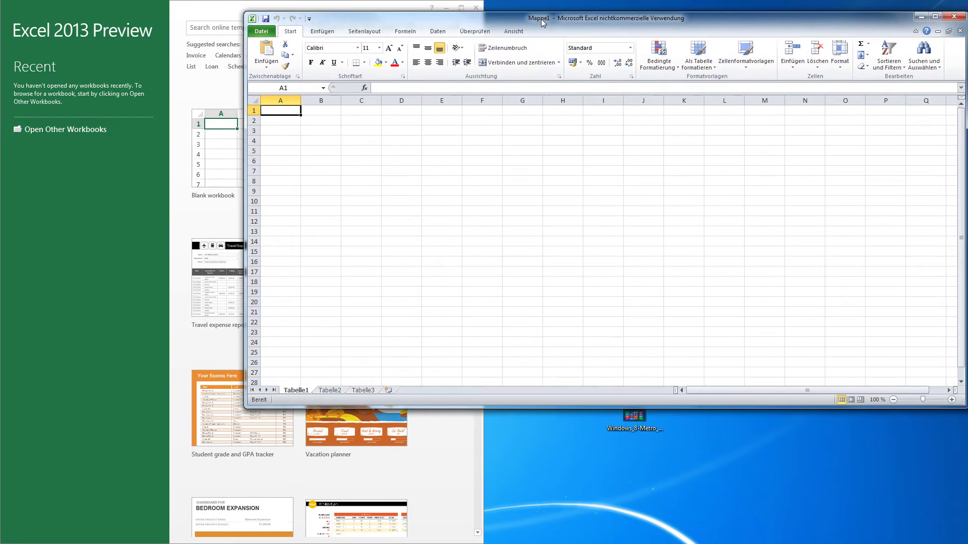
left_click_drag(243, 158, 487, 158)
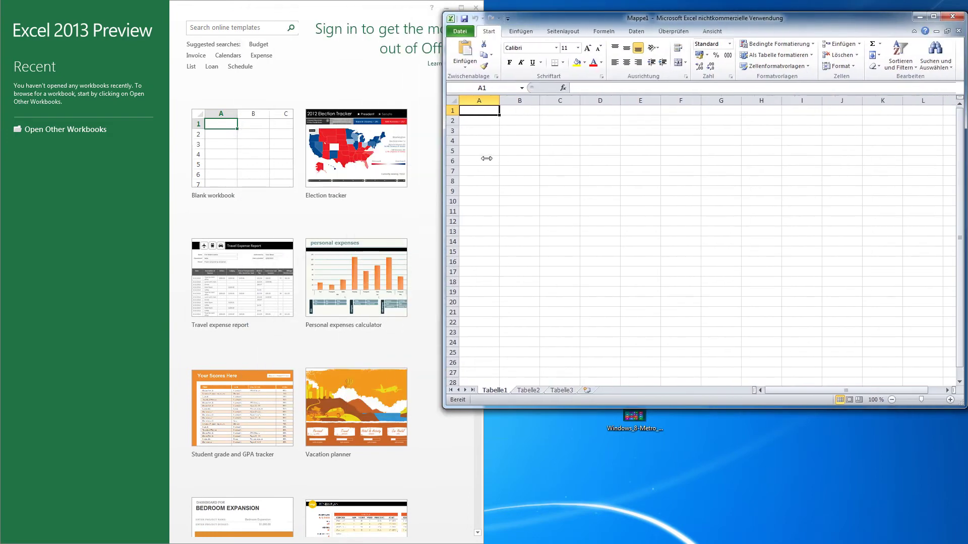
key("super+Right")
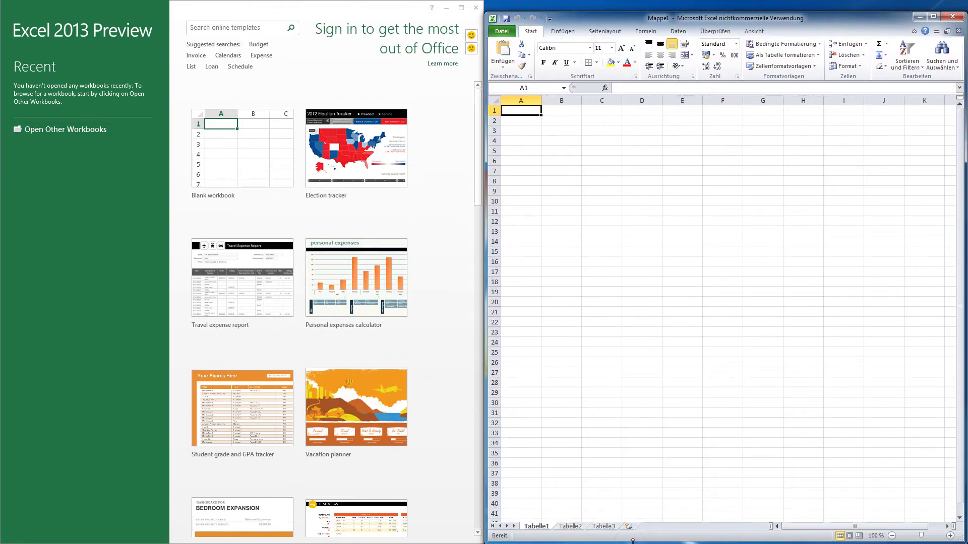
left_click(434, 283)
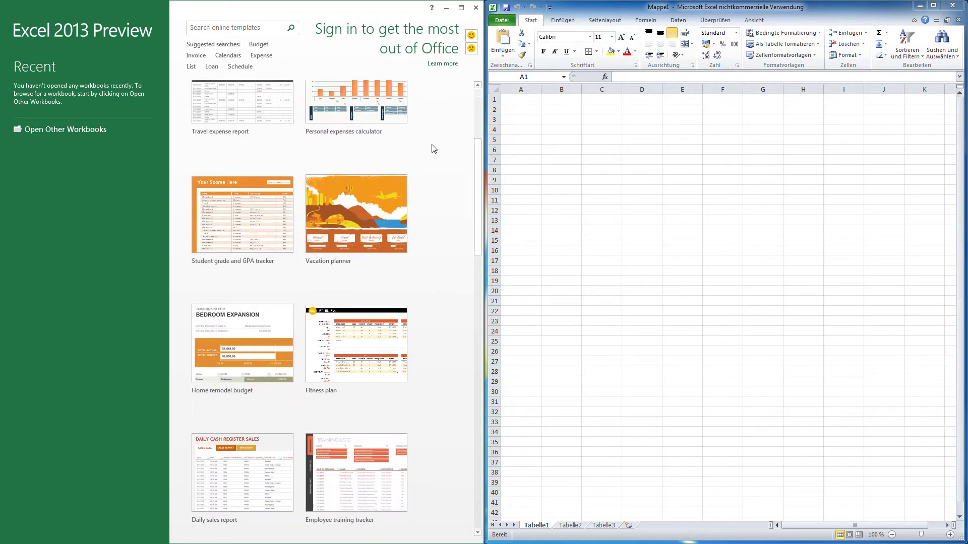
scroll(432, 149, "down", 2)
scroll(432, 148, "up", 2)
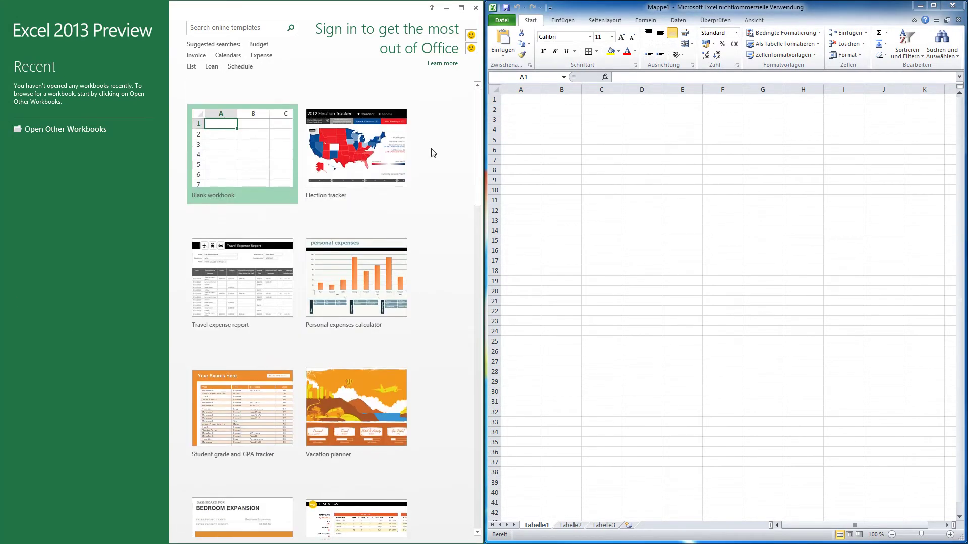
scroll(423, 166, "down", 2)
scroll(423, 167, "down", 2)
scroll(424, 166, "down", 2)
scroll(424, 166, "down", 2)
scroll(423, 166, "down", 3)
scroll(432, 166, "down", 3)
scroll(438, 171, "down", 1)
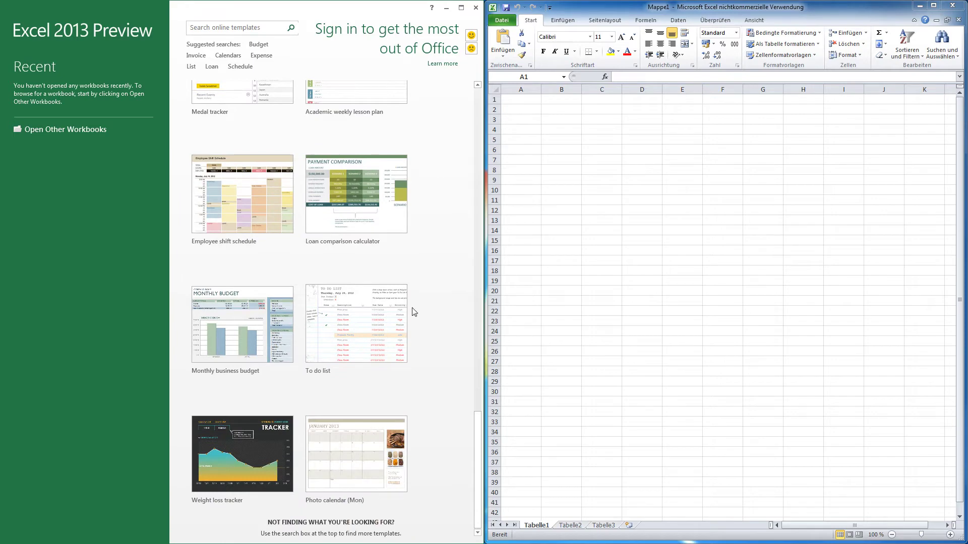
scroll(453, 363, "up", 2)
scroll(456, 363, "up", 2)
scroll(456, 363, "up", 3)
scroll(457, 363, "up", 2)
scroll(456, 368, "down", 2)
mouse_move(356, 367)
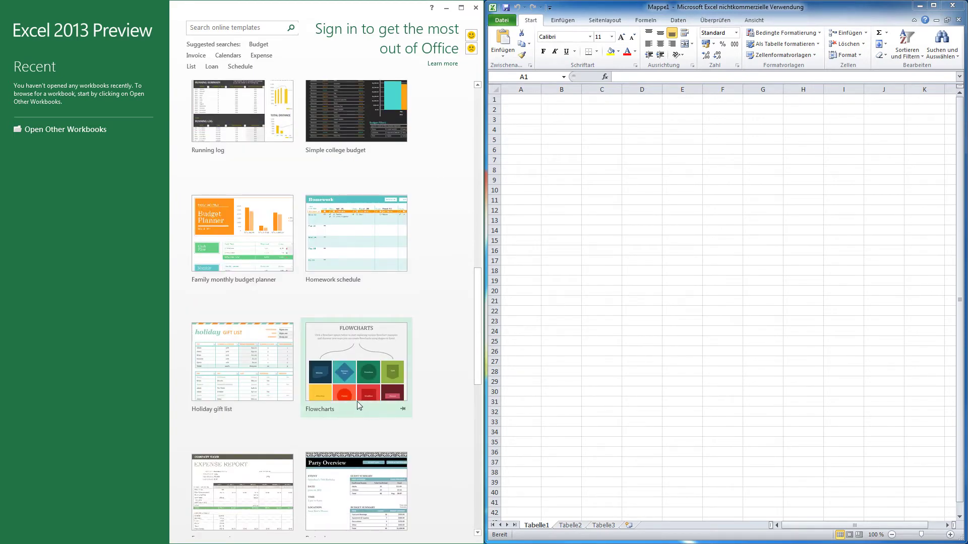
scroll(459, 325, "up", 2)
scroll(459, 326, "up", 2)
scroll(459, 328, "up", 2)
scroll(458, 329, "up", 2)
scroll(459, 328, "up", 2)
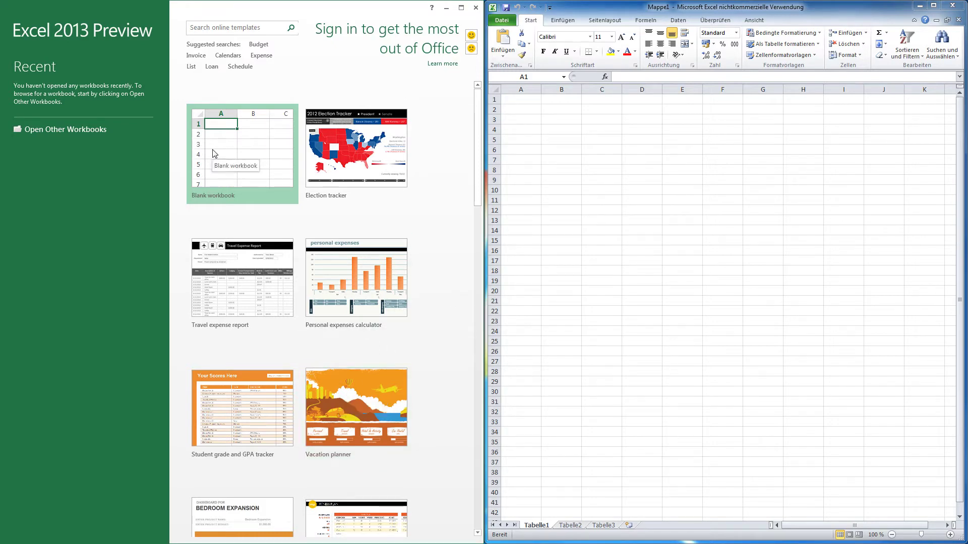
left_click(791, 185)
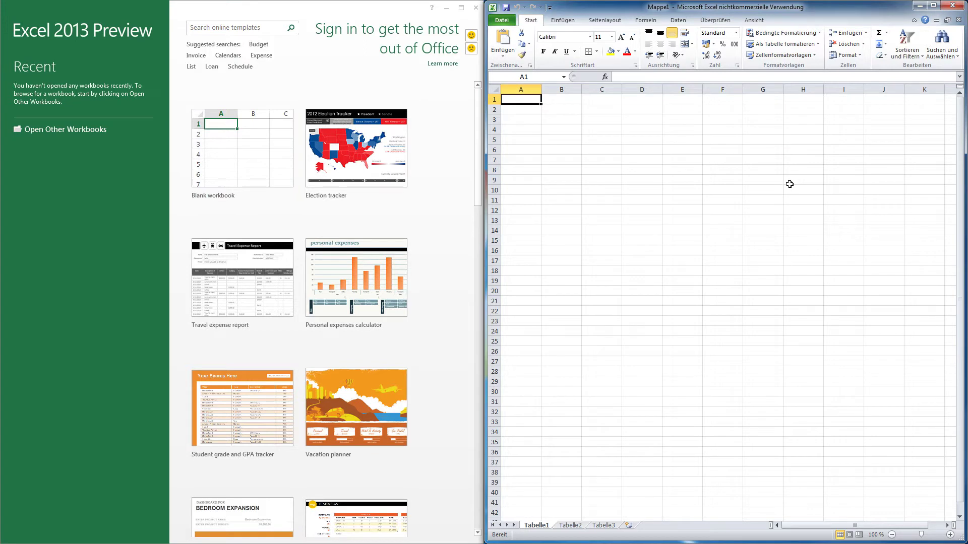
left_click(691, 220)
left_click(521, 89)
left_click(521, 99)
left_click(711, 212)
mouse_move(509, 100)
left_mouse_down()
mouse_move(592, 169)
mouse_move(797, 277)
left_mouse_up()
left_click(802, 280)
left_click(240, 153)
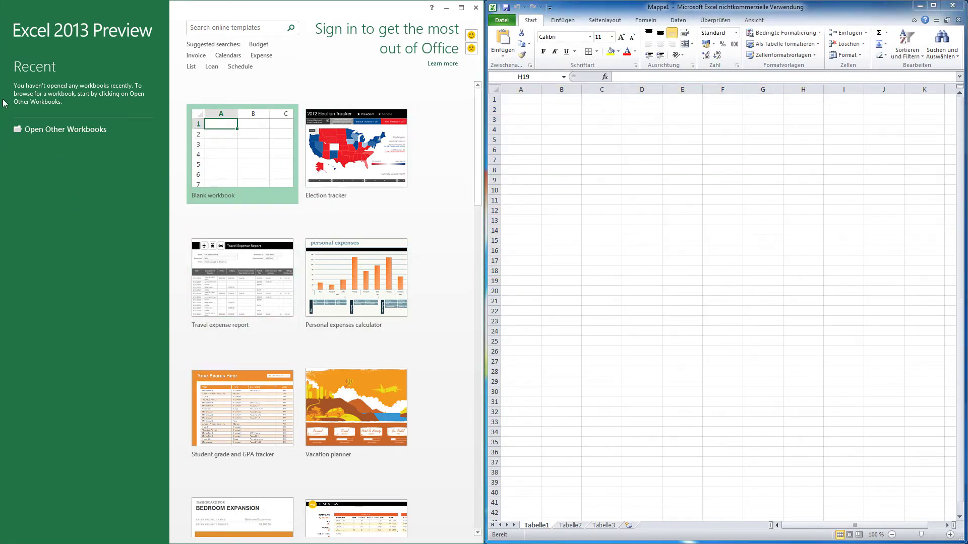
Create blank workbook Book1, select cells I6, C13, K10:K11, B1 and A1, then close it.
left_click(275, 160)
left_click(285, 162)
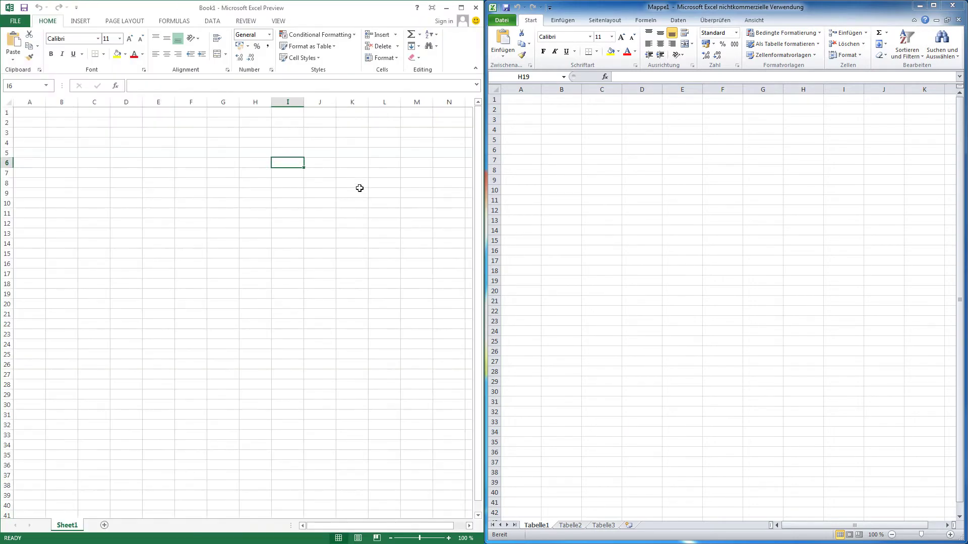
left_click(615, 145)
left_click(38, 41)
left_click(83, 233)
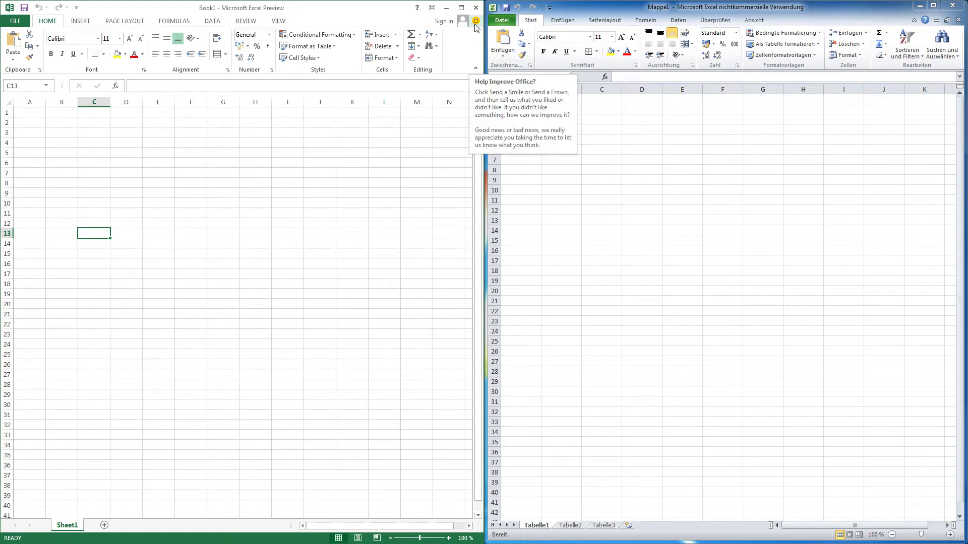
left_click_drag(363, 204, 363, 212)
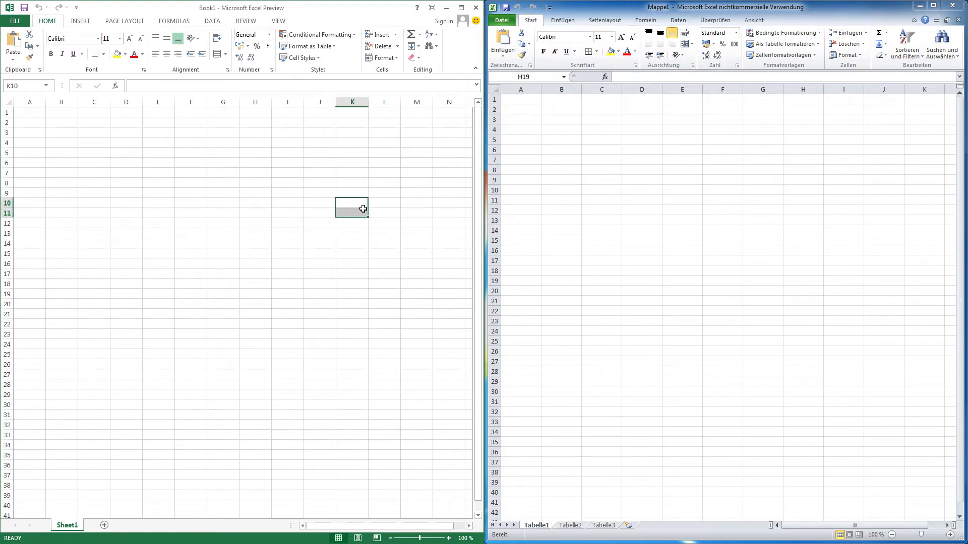
left_click(49, 112)
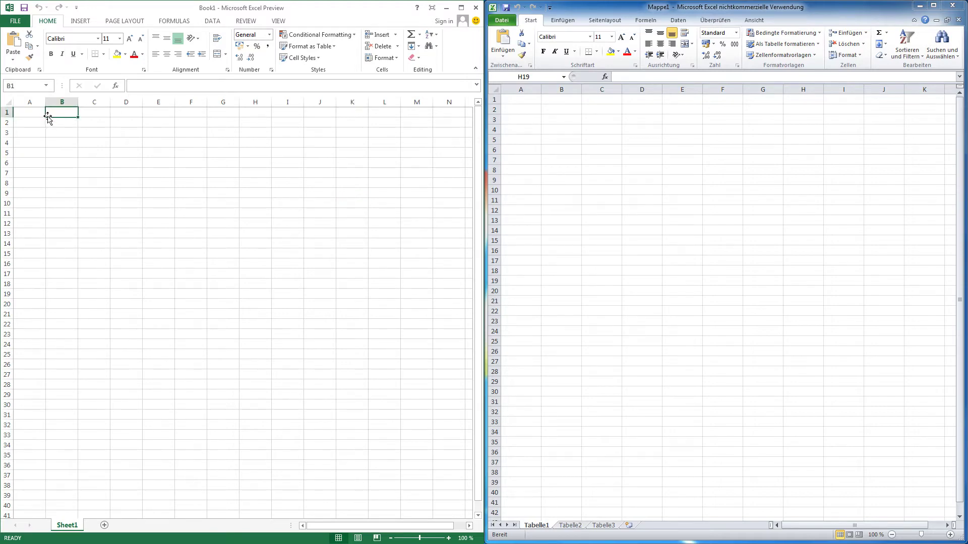
left_click(42, 115)
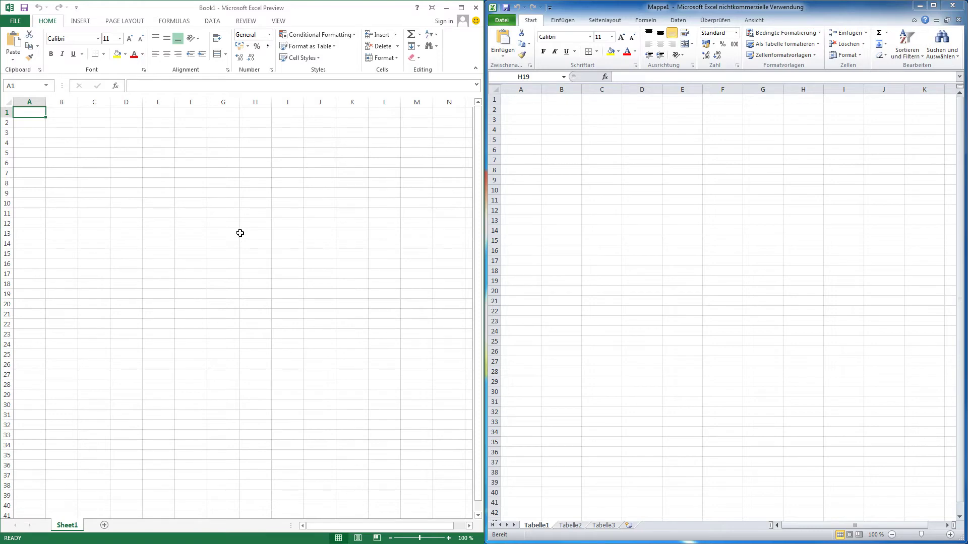
left_click(476, 7)
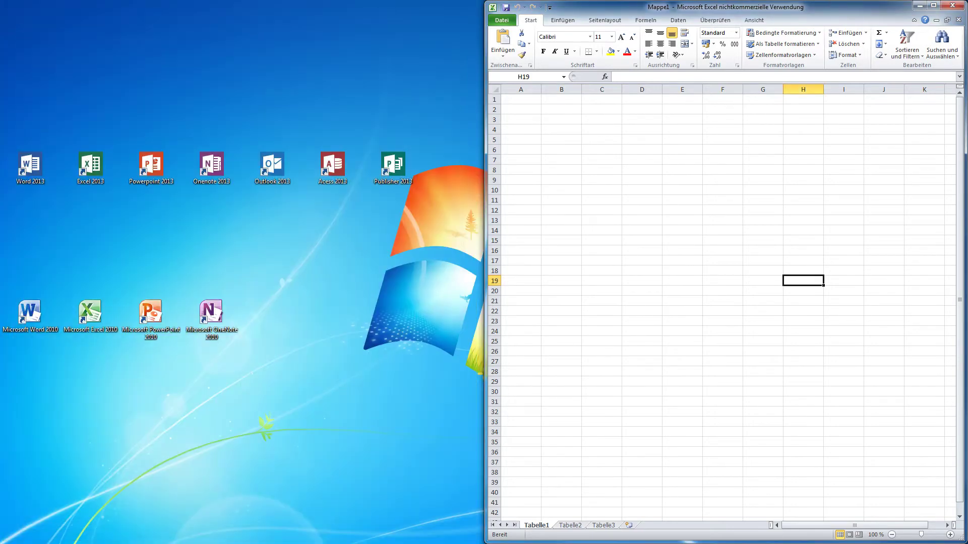
Close Excel 2010 without saving and launch OneNote 2010.
left_click(952, 5)
key("Tab")
key("Return")
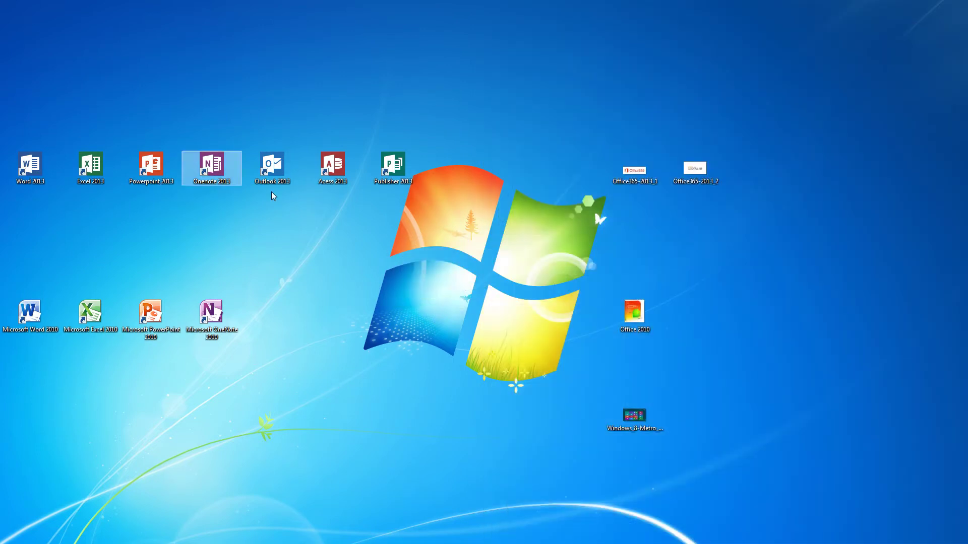
double_click(212, 317)
Start OneNote 2013 and begin the cloud sign-in while browsing OneNote 2010's sharing and Start tabs.
left_click(215, 182)
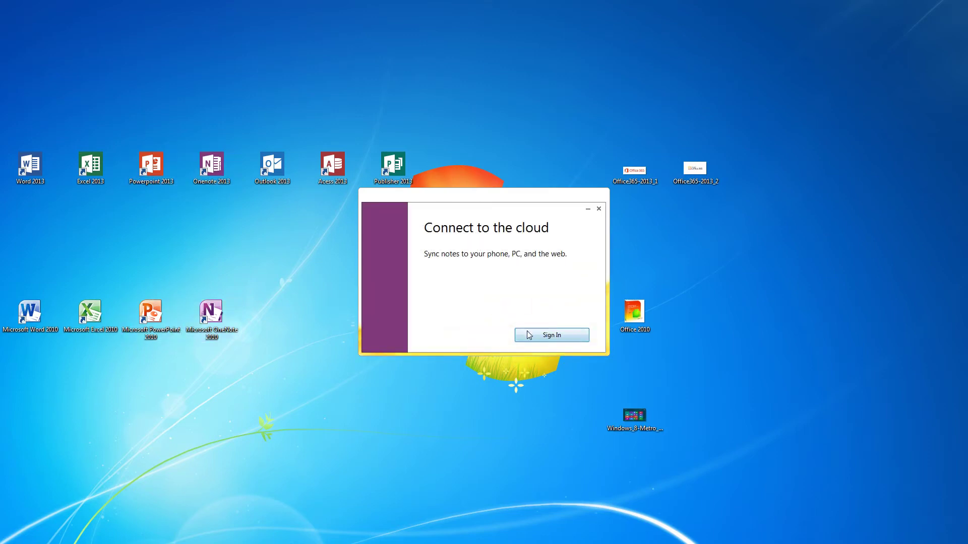
left_click(529, 334)
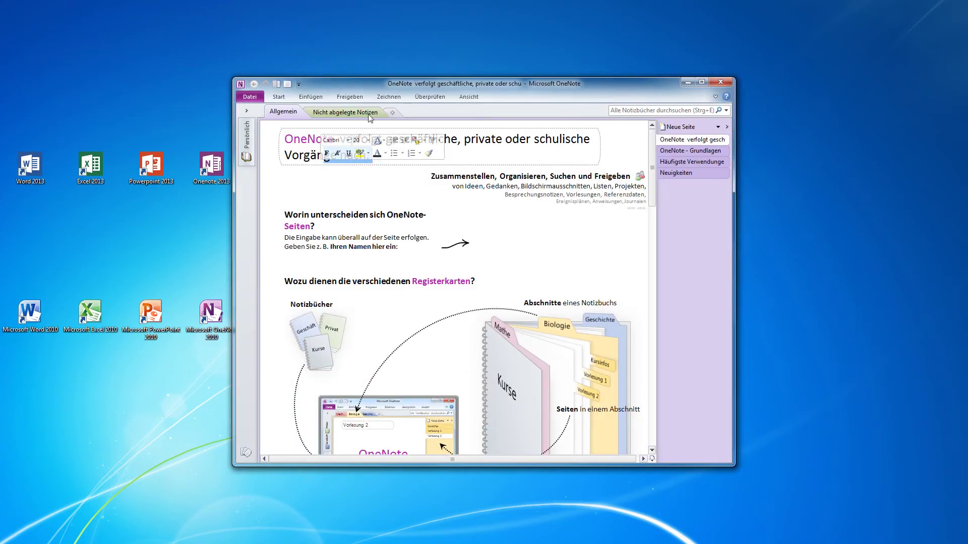
left_click(349, 97)
left_click(279, 98)
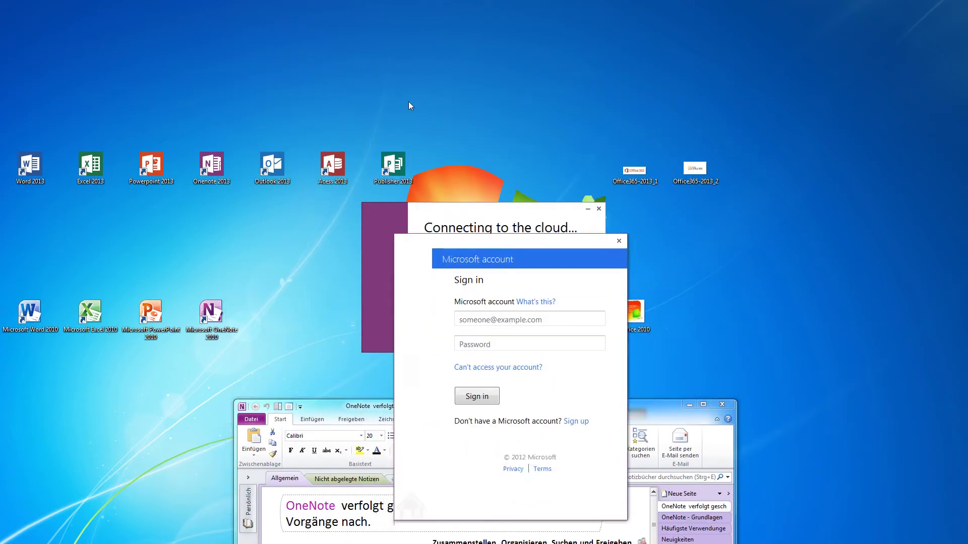
Focus the Microsoft account e-mail field, then close the sign-in dialog without signing in.
left_click(468, 192)
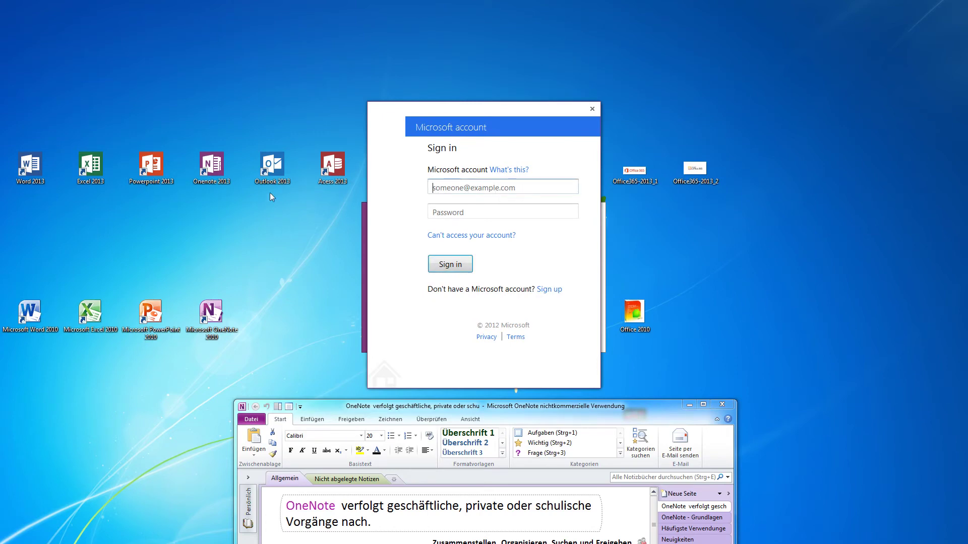
left_click(440, 128)
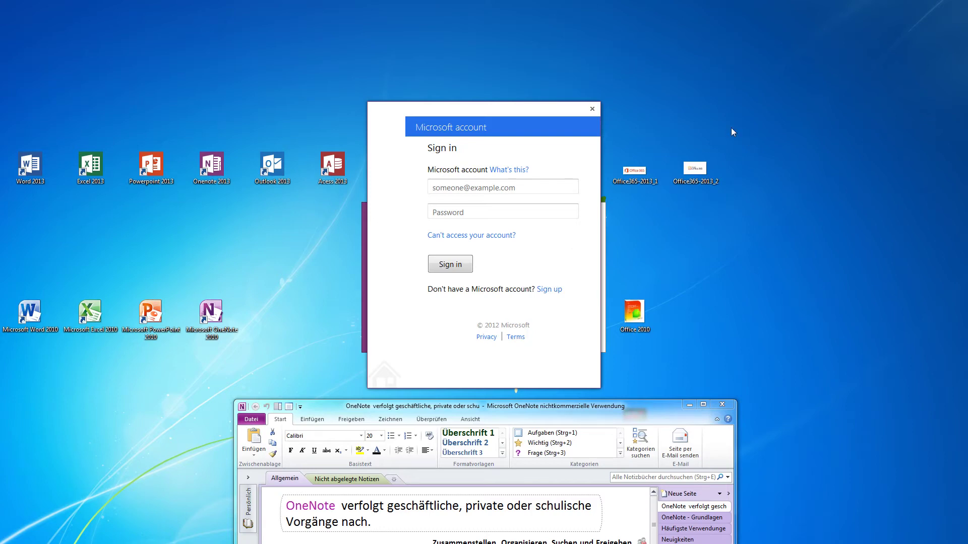
left_click(592, 108)
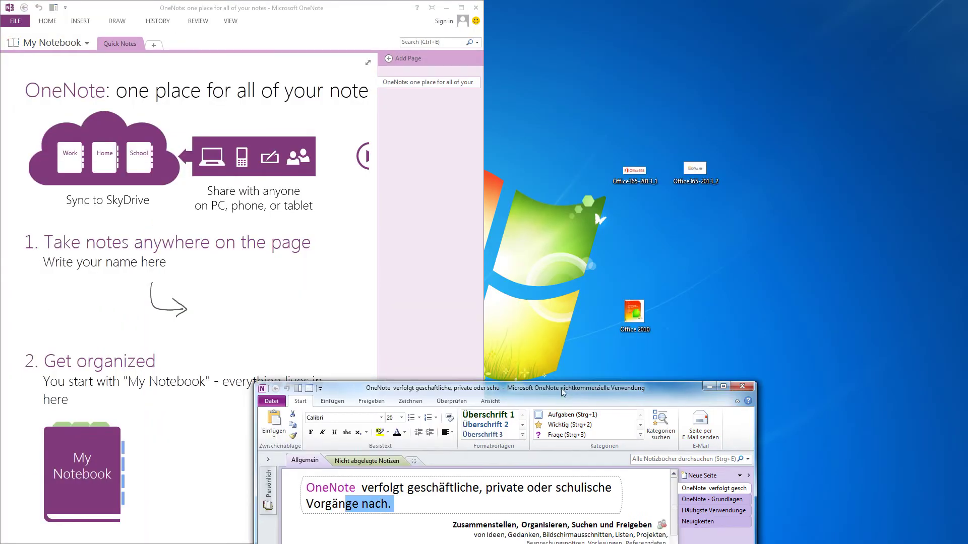
Move OneNote 2010 up and right, then place a text insertion point on its page.
mouse_move(563, 392)
left_mouse_down()
mouse_move(652, 92)
mouse_move(682, 92)
mouse_move(738, 118)
mouse_move(709, 111)
left_mouse_up()
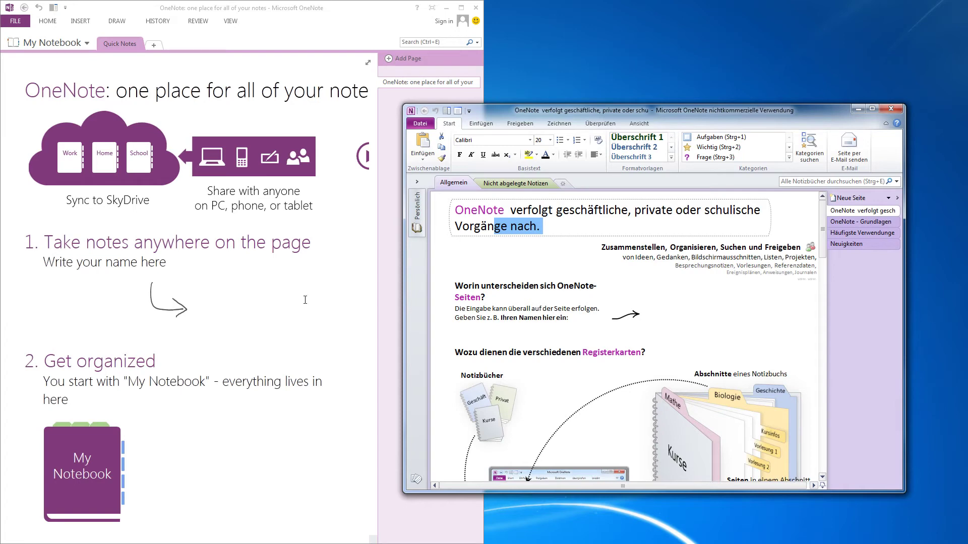
left_click(388, 317)
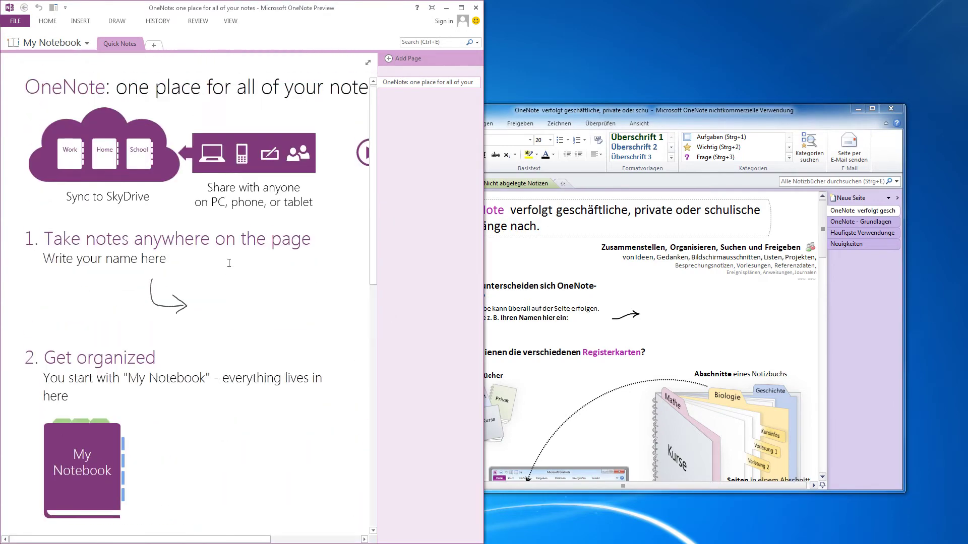
left_click(638, 313)
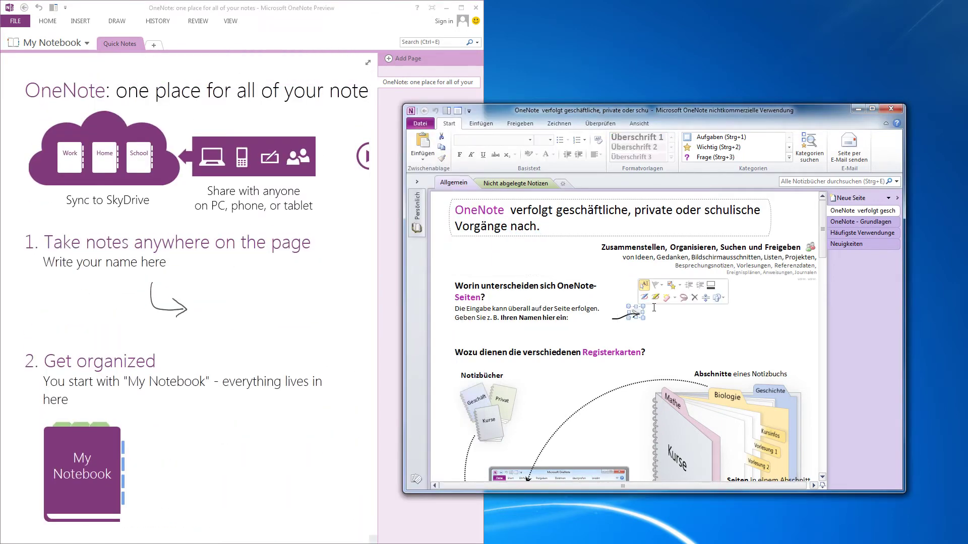
left_click(758, 326)
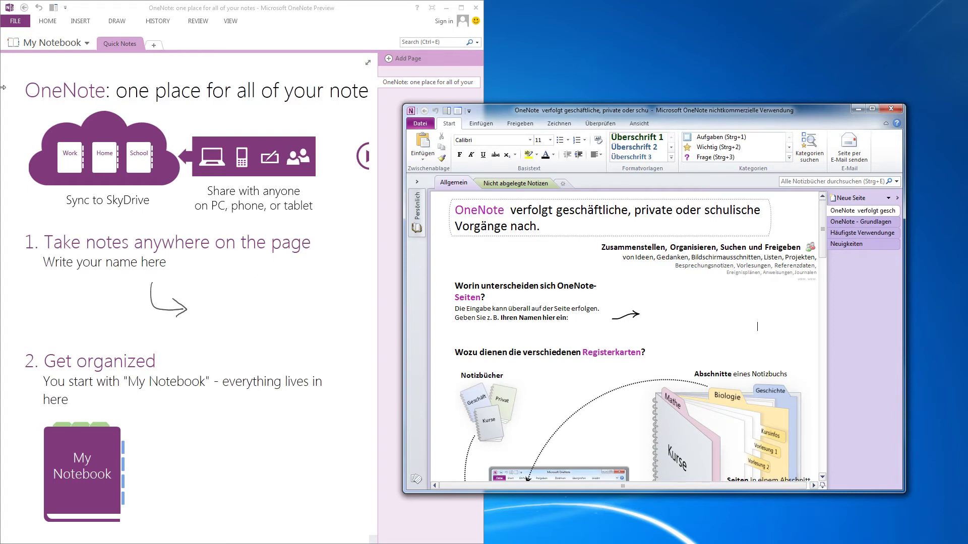
In OneNote 2013, view the HOME and INSERT tabs, then open FILE's Notebook Information.
left_click(50, 21)
left_click(51, 21)
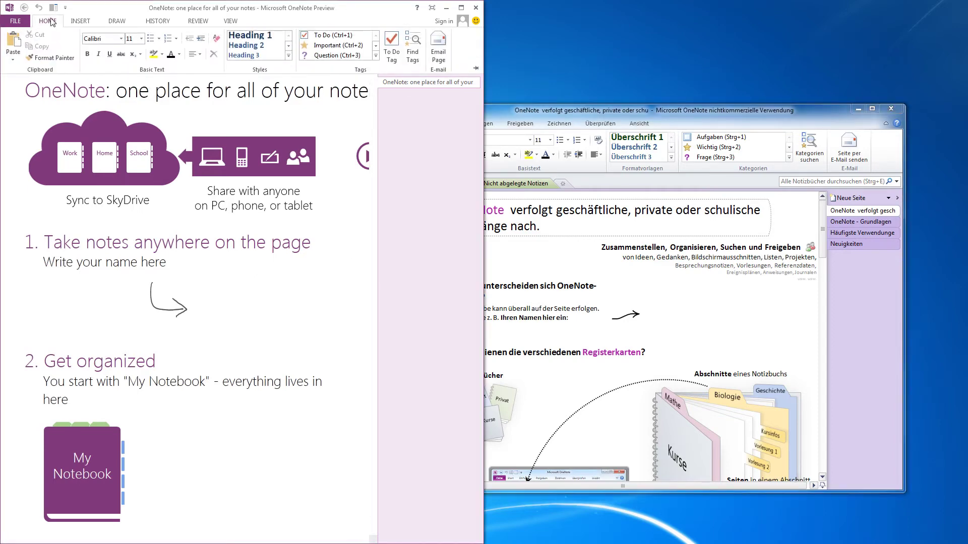
left_click(79, 22)
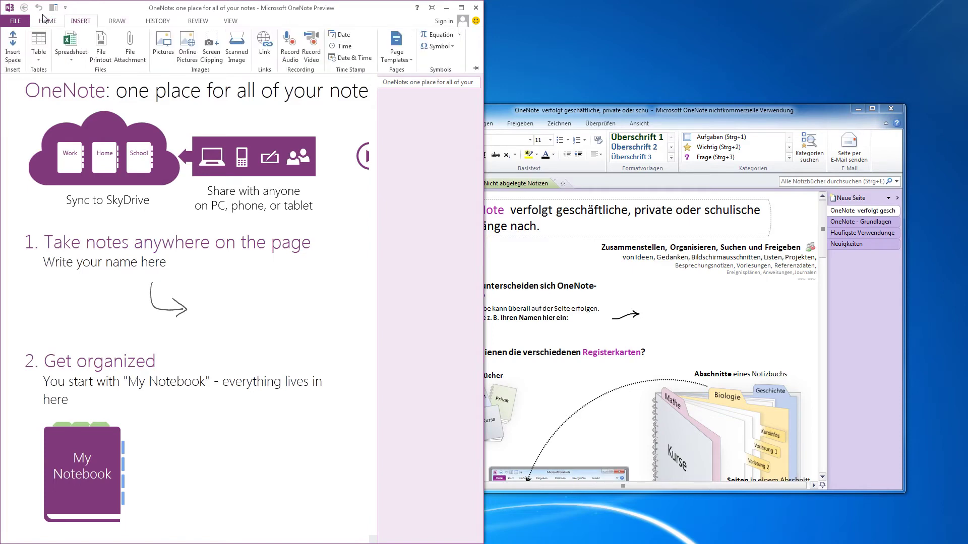
left_click(45, 22)
left_click(9, 20)
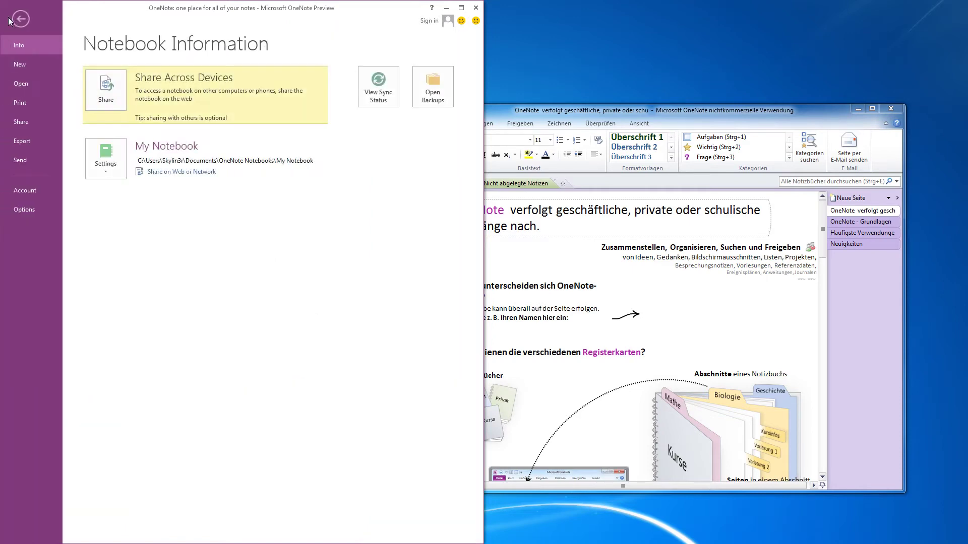
Preview OneNote 2013's New Notebook page with the SkyDrive and Computer locations, then close OneNote 2013.
left_click(23, 64)
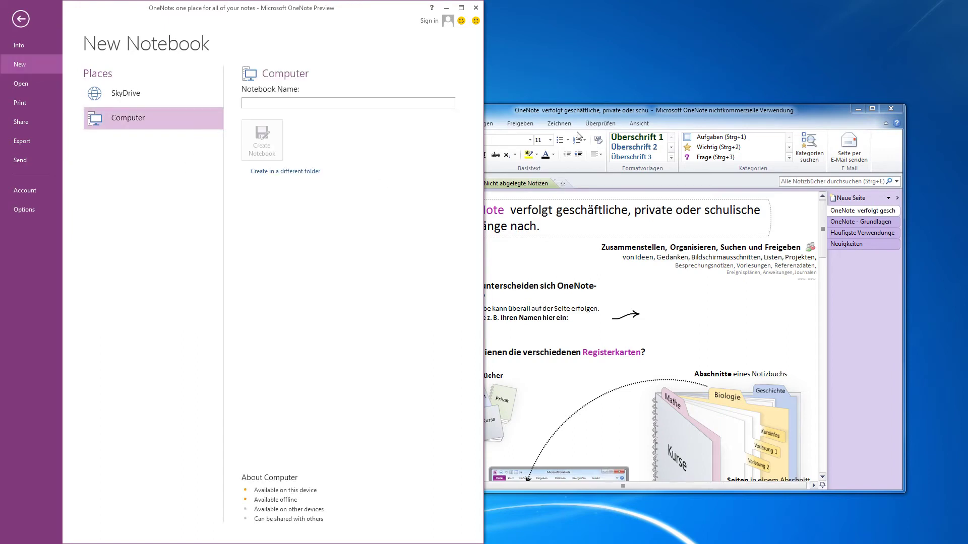
left_click(555, 112)
left_click(64, 179)
left_click(123, 99)
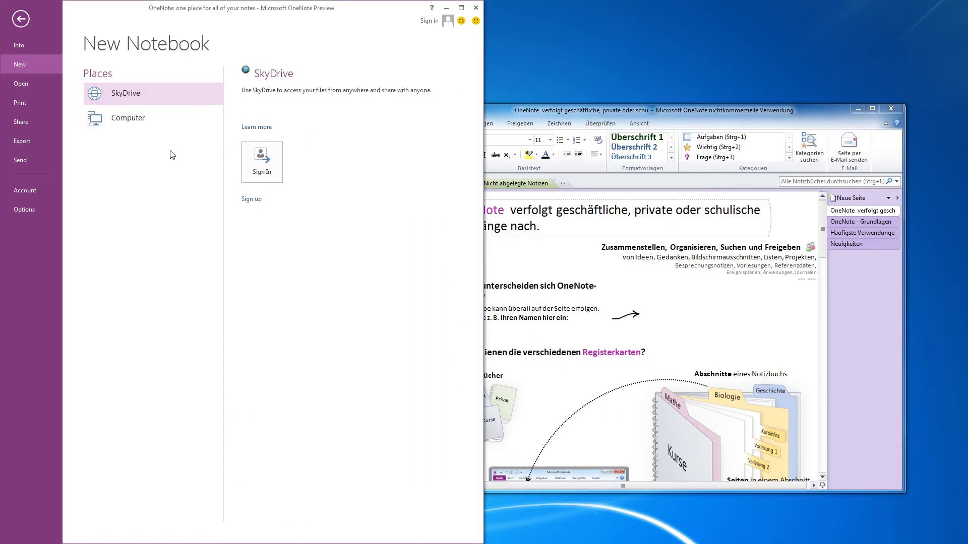
left_click(137, 121)
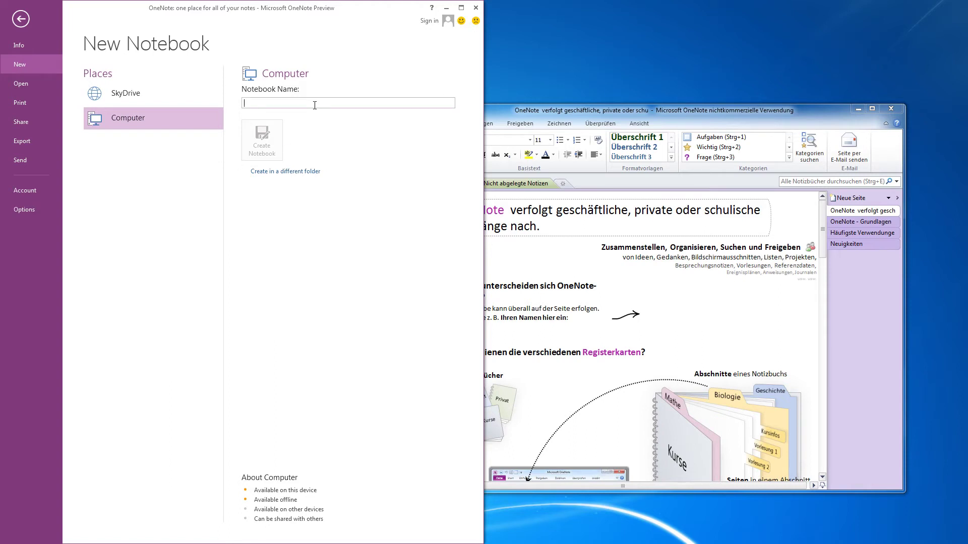
left_click(284, 104)
left_click(475, 8)
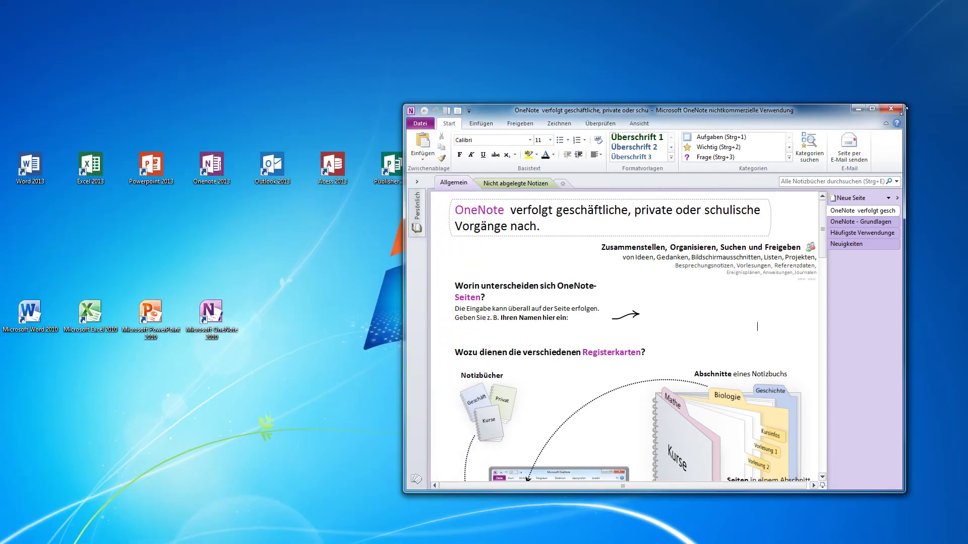
Swap OneNote 2010 for PowerPoint 2013 and 2010, then create a Slice-themed presentation and view its Info page.
left_click(891, 109)
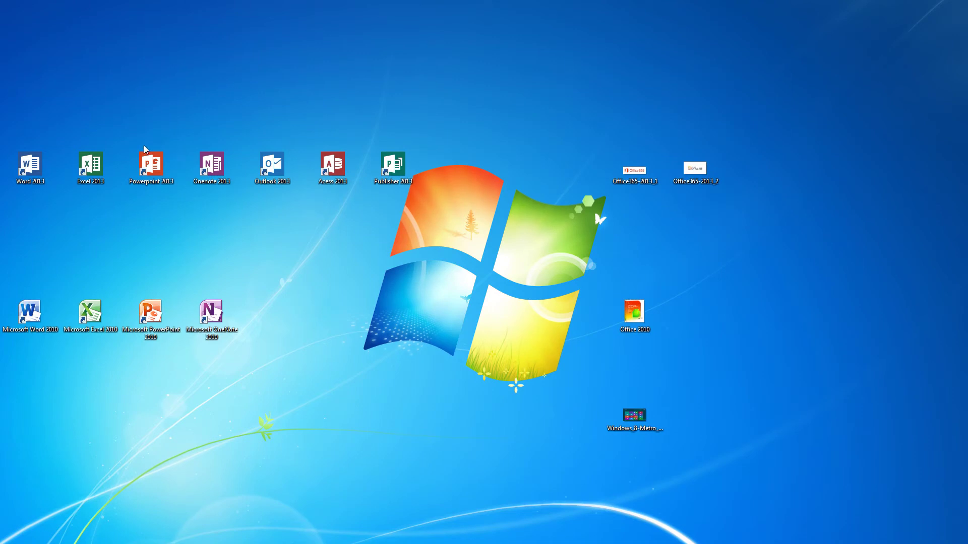
double_click(127, 172)
double_click(150, 315)
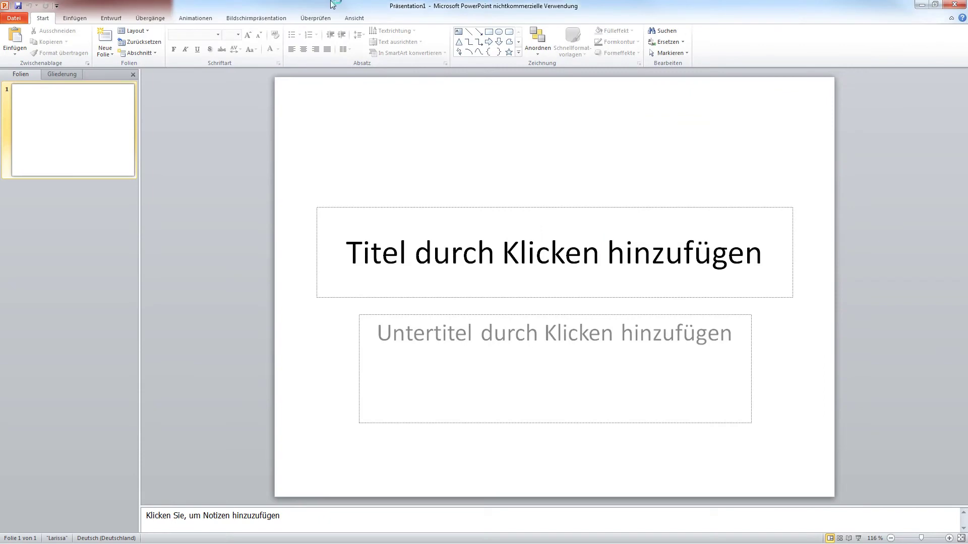
mouse_move(484, 6)
left_mouse_down()
mouse_move(616, 161)
mouse_move(967, 166)
left_mouse_up()
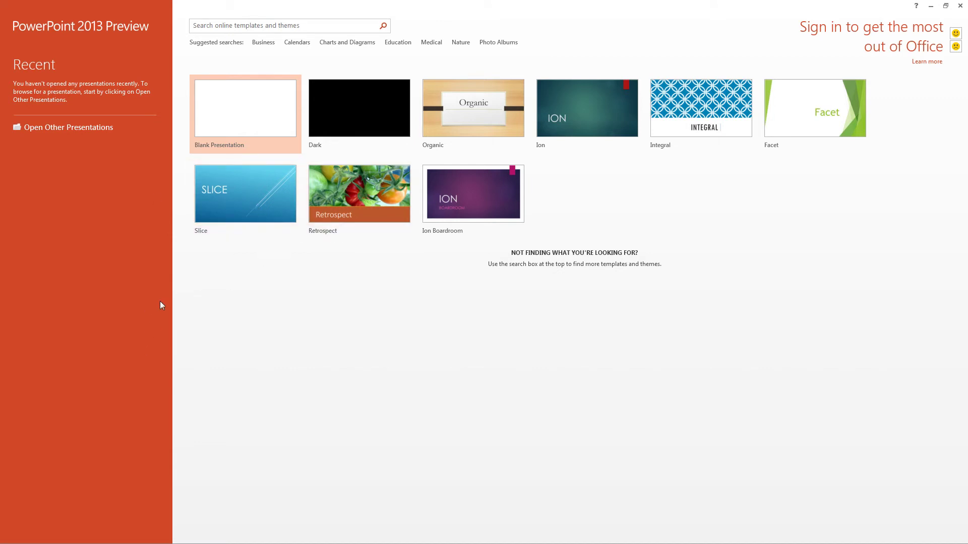
double_click(266, 191)
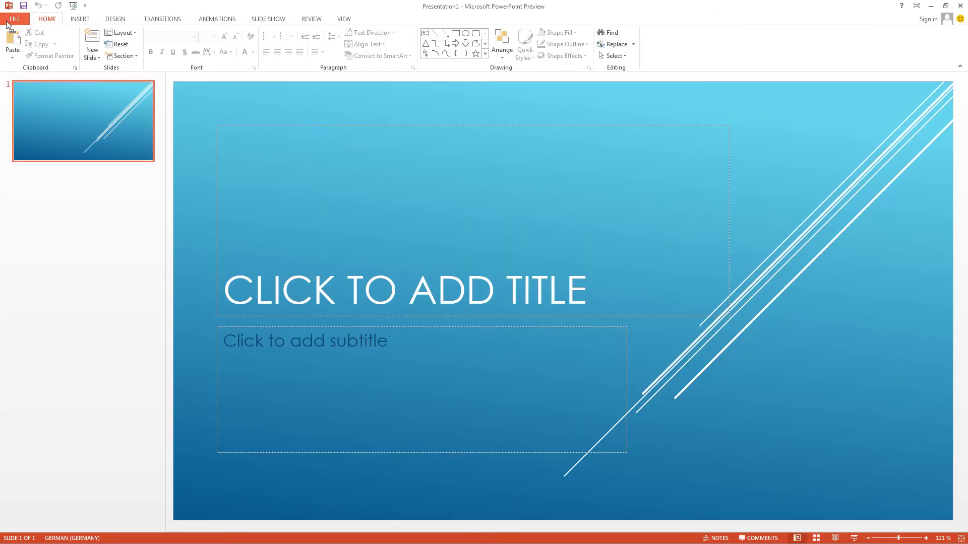
left_click(8, 20)
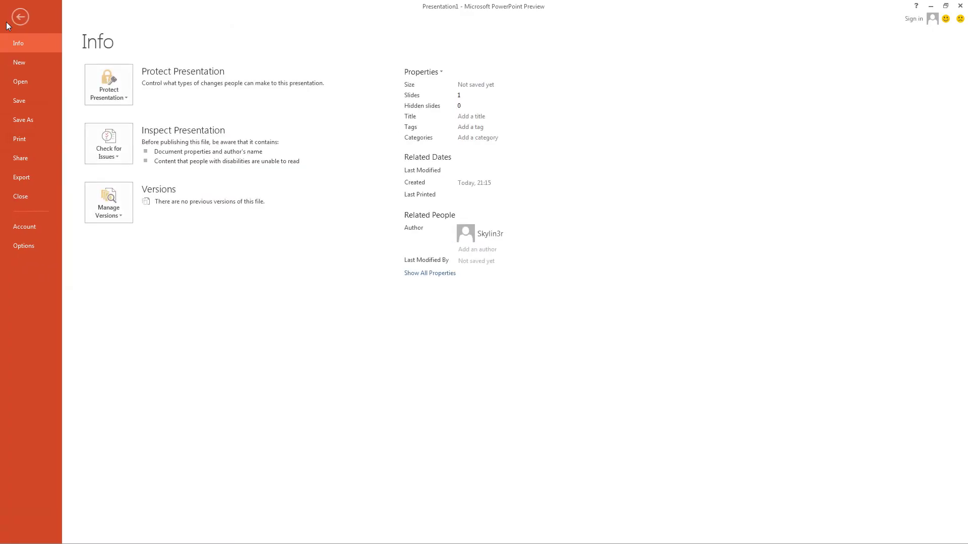
Preview the Slice template and cycle through its sample layouts, including Photo Layout.
left_click(29, 67)
left_click(234, 138)
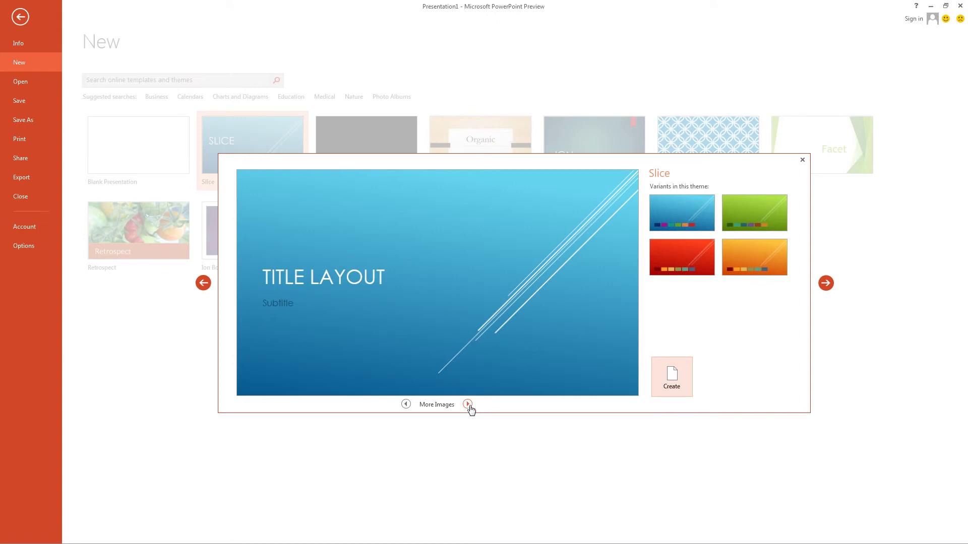
left_click(467, 404)
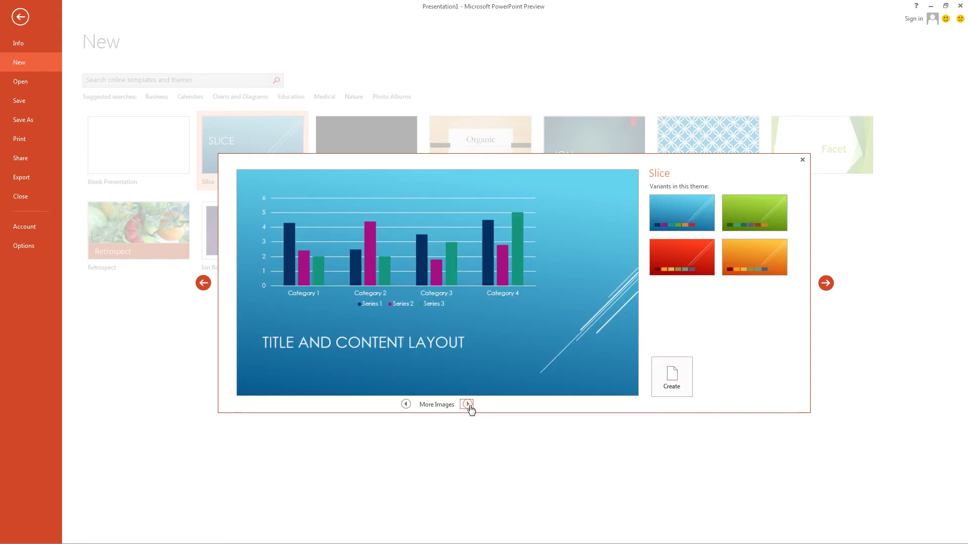
left_click(468, 404)
left_click(467, 405)
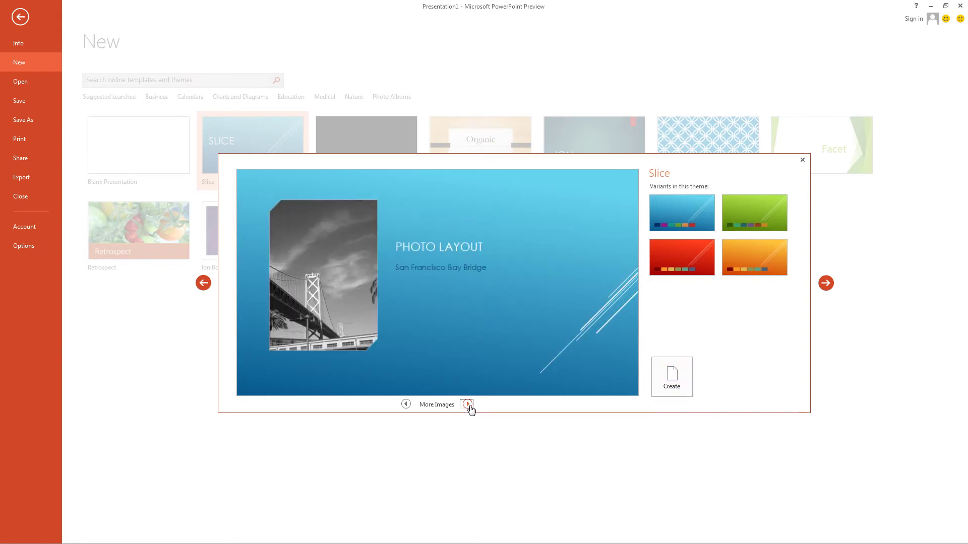
left_click(468, 405)
left_click(467, 404)
left_click(467, 404)
left_click(467, 405)
left_click(467, 405)
left_click(467, 404)
left_click(467, 404)
left_click(467, 405)
left_click(467, 404)
left_click(468, 404)
Compare the green, red and orange Slice variants, then create the presentation in blue.
left_click(731, 210)
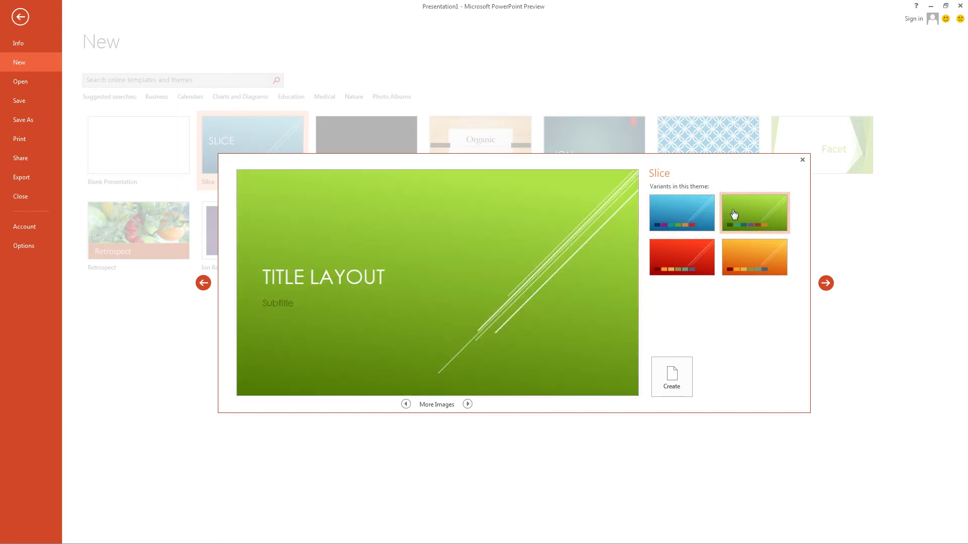
left_click(676, 268)
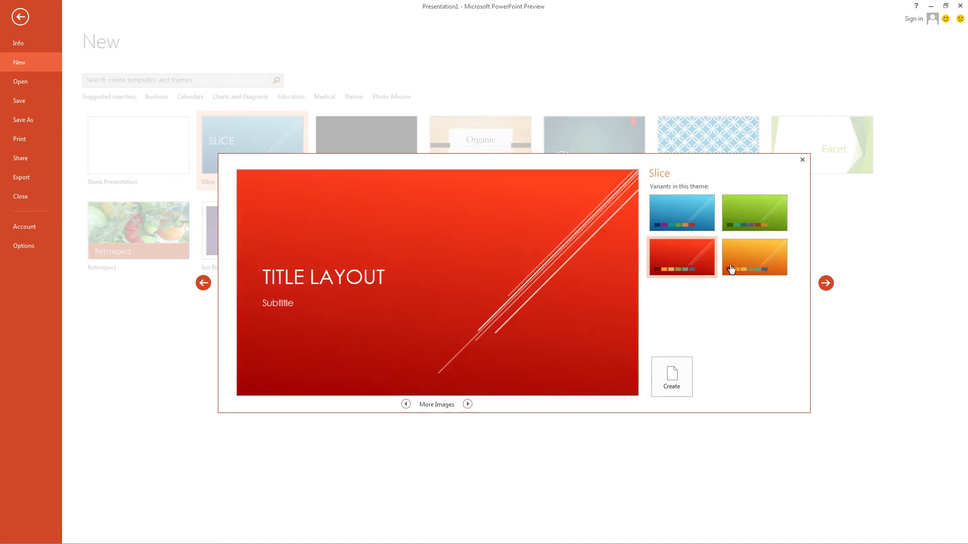
left_click(742, 263)
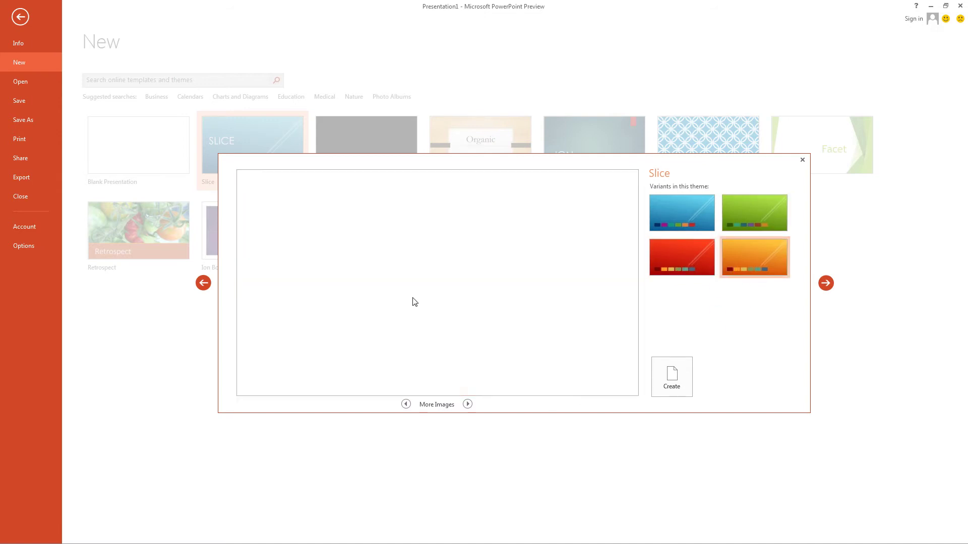
left_click(686, 218)
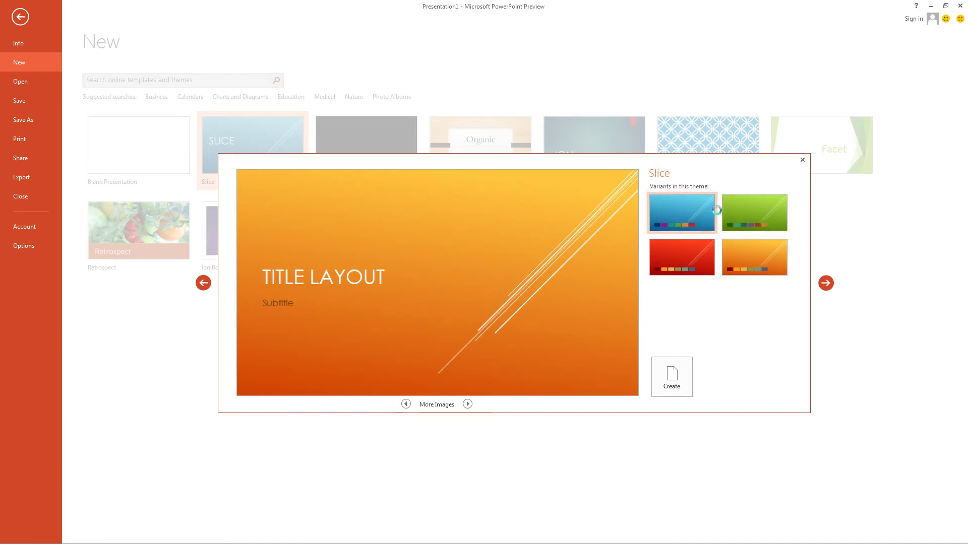
left_click(674, 373)
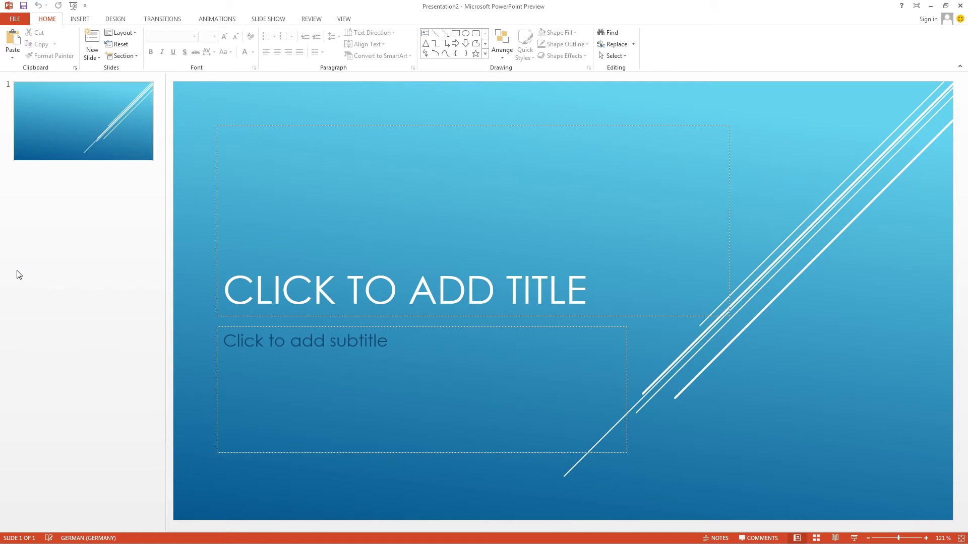
Add a new content slide after slide 1 from the thumbnail pane's right-click menu.
left_click(17, 272)
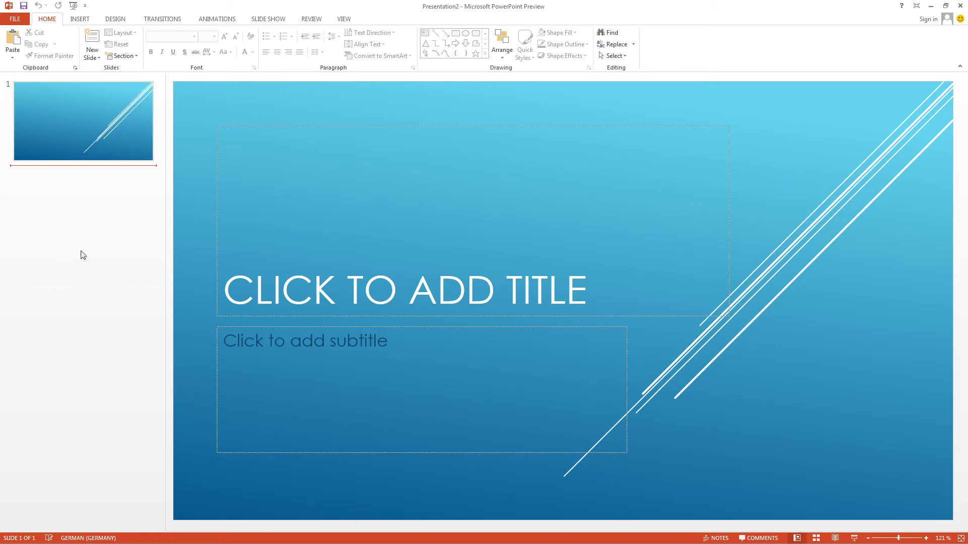
right_click(84, 256)
left_click(108, 286)
Switch between slides 1 and 2, then try slide 1's title and subtitle placeholders.
left_click(83, 98)
left_click(75, 231)
left_click(116, 150)
left_click(121, 254)
left_click(117, 157)
left_click(109, 315)
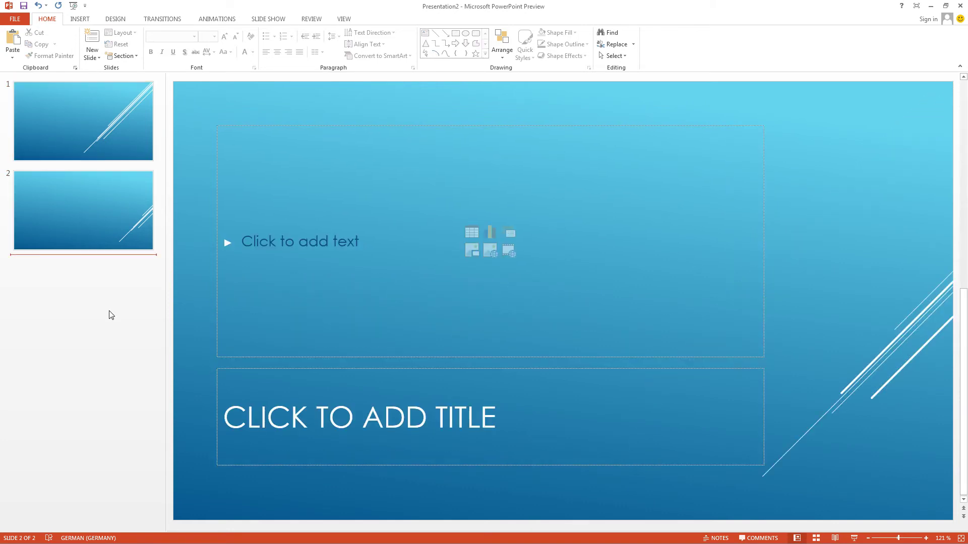
left_click(72, 127)
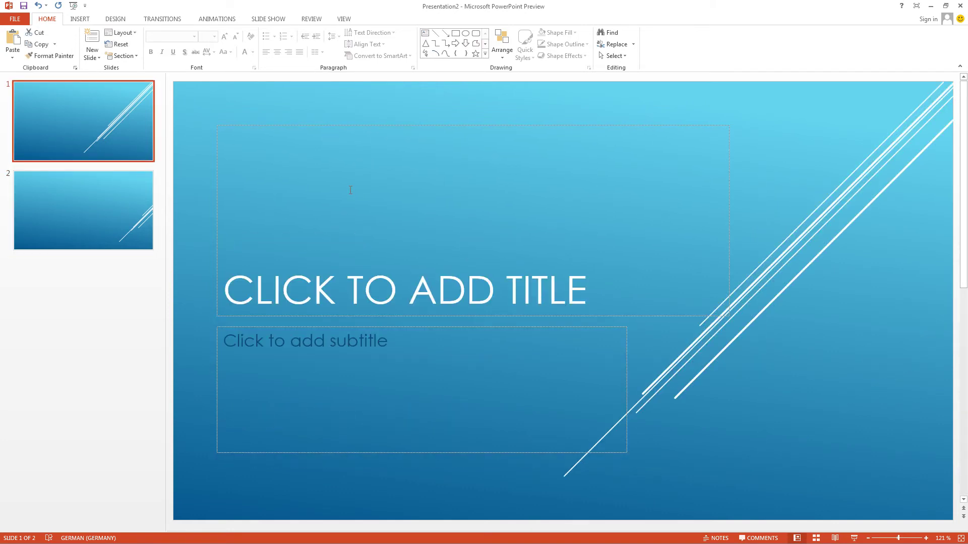
left_click(376, 290)
left_click(242, 383)
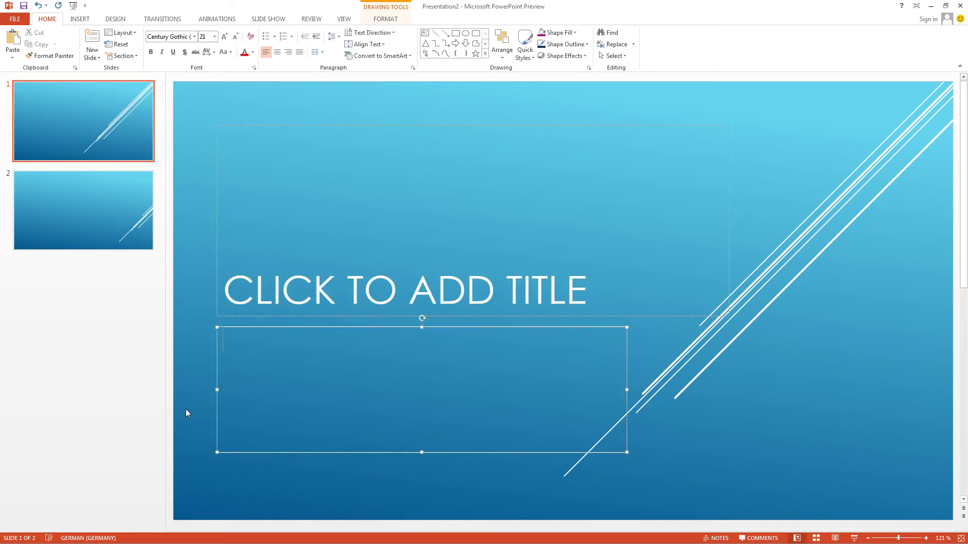
left_click(192, 409)
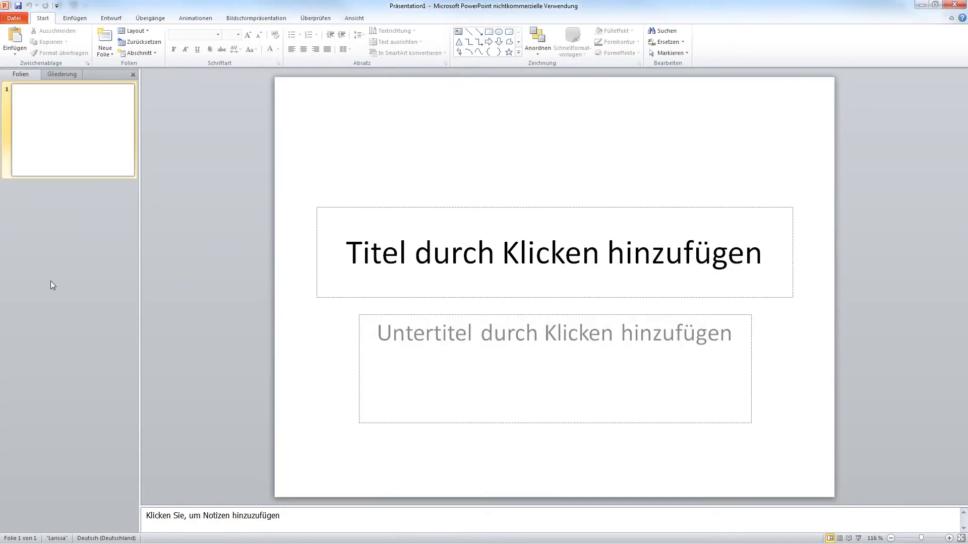
In PowerPoint 2010, select slide 1 and browse the Insert and Design theme rows.
left_click(50, 281)
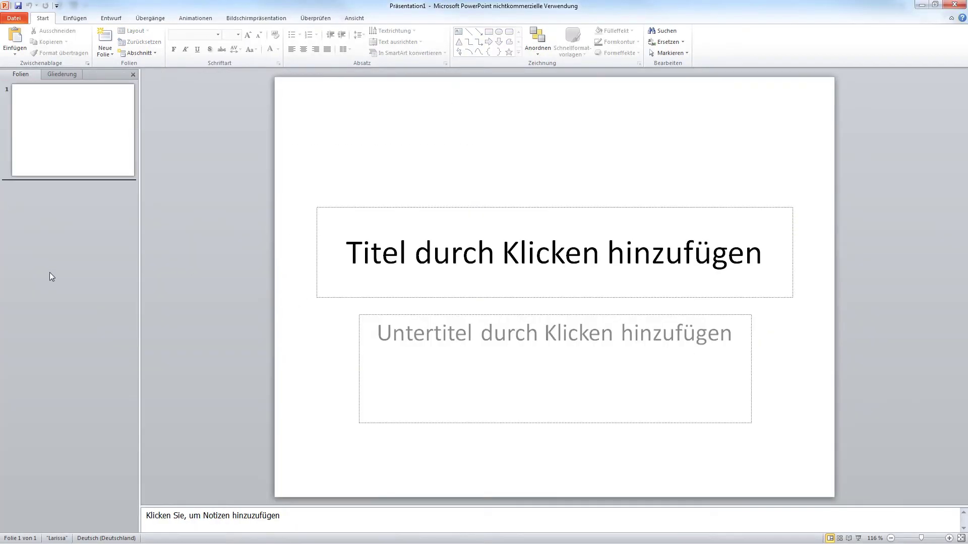
left_click(56, 153)
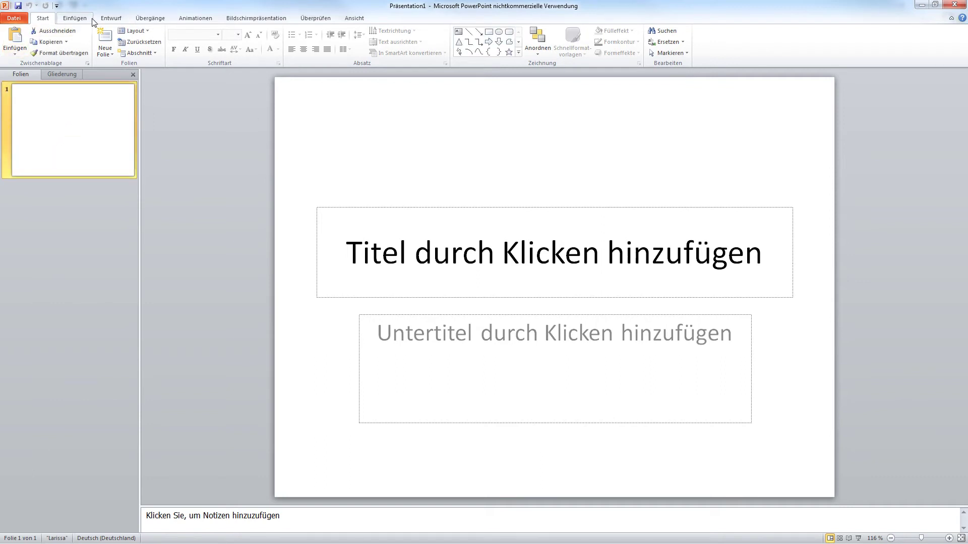
left_click(75, 17)
left_click(112, 18)
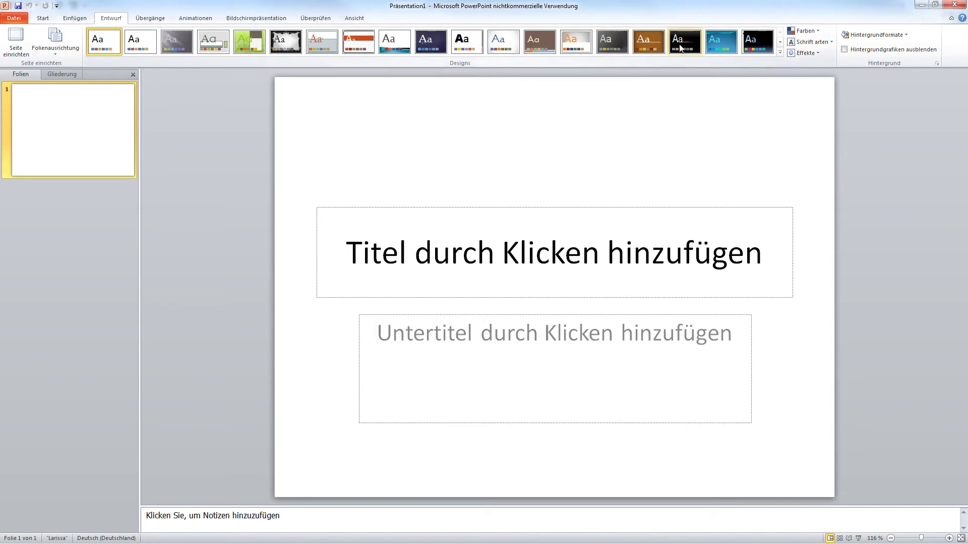
scroll(726, 42, "down", 1)
left_click(112, 18)
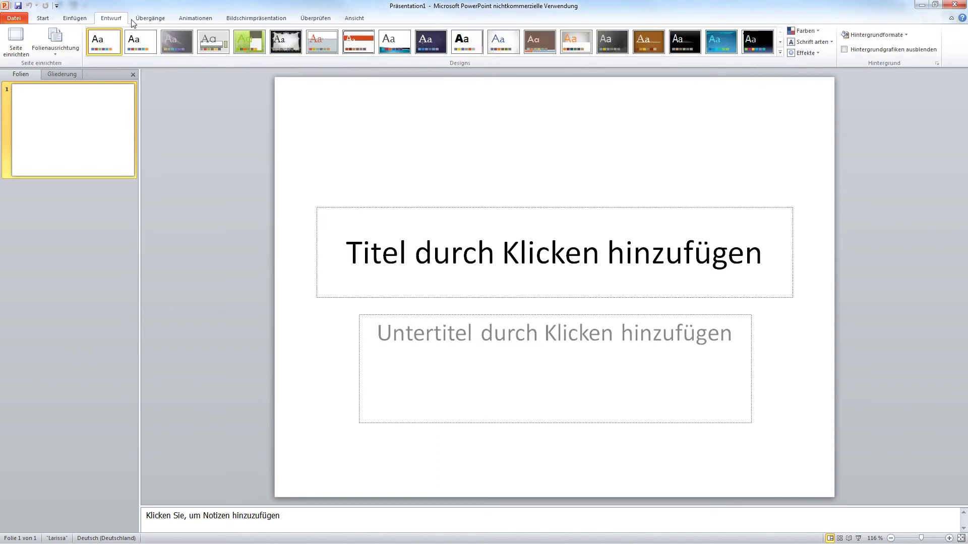
left_click(781, 43)
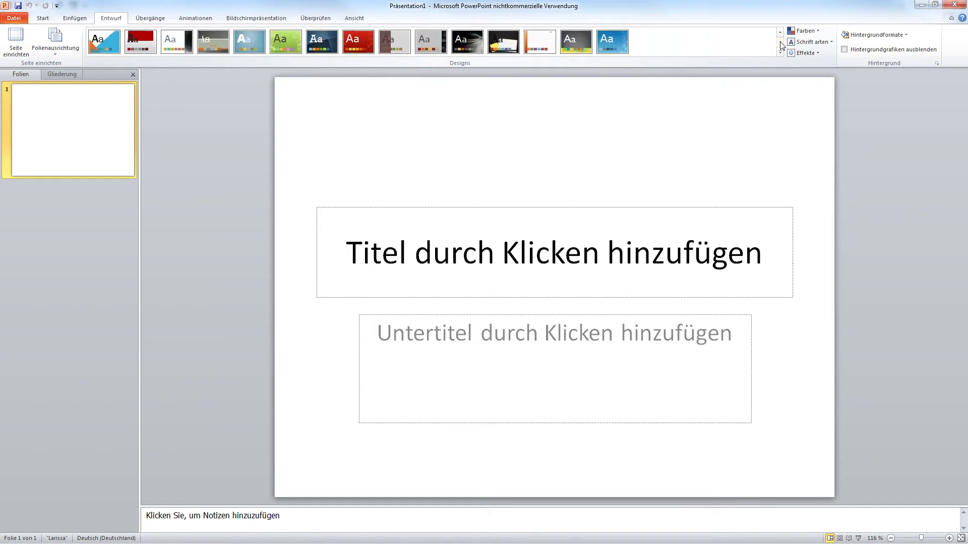
left_click(780, 33)
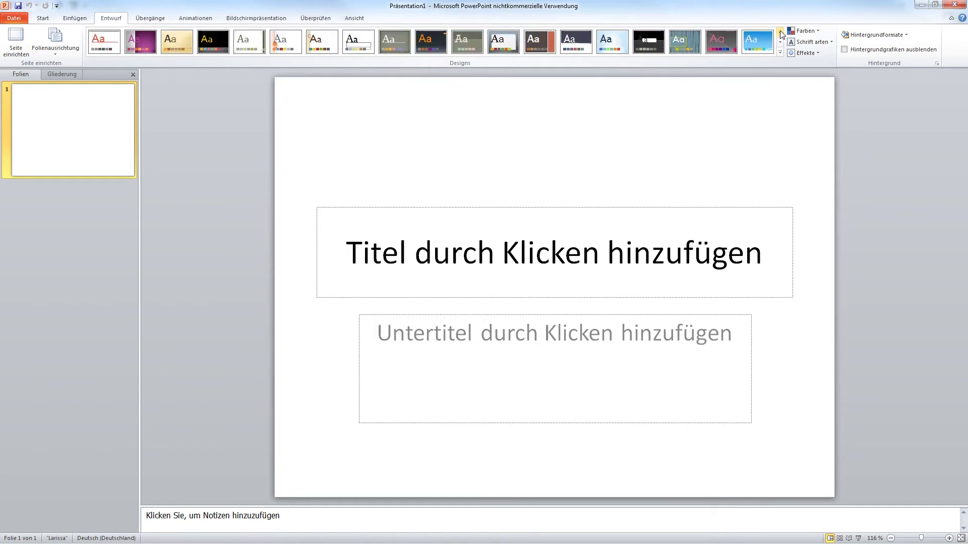
left_click(781, 42)
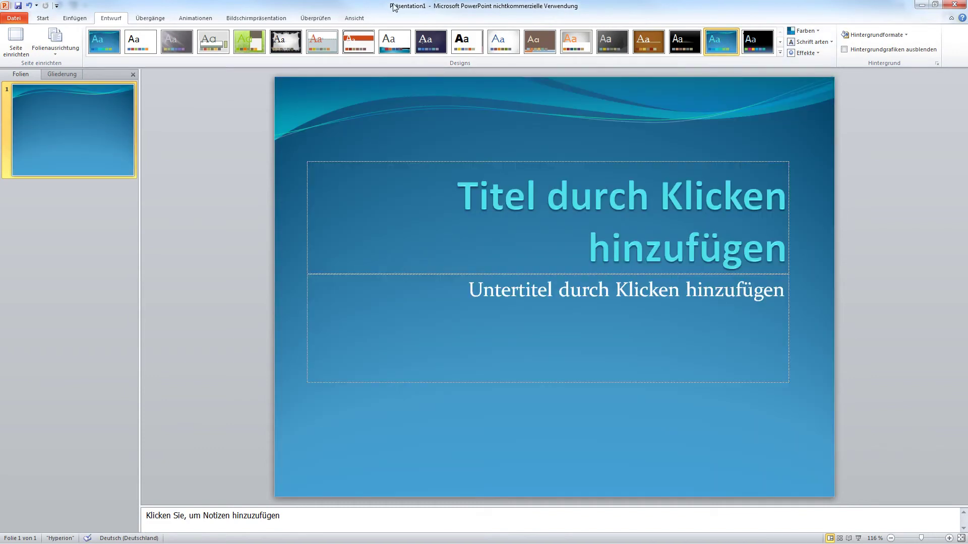
Title the PowerPoint 2010 slide 'Test ;)' and minimize that window.
left_click(425, 184)
left_click(418, 134)
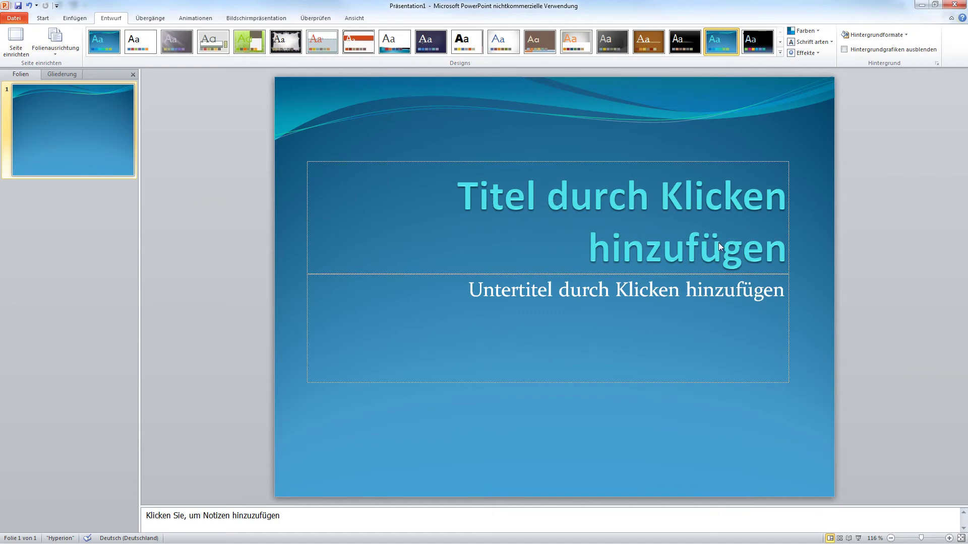
left_click(697, 236)
type("Test ;)")
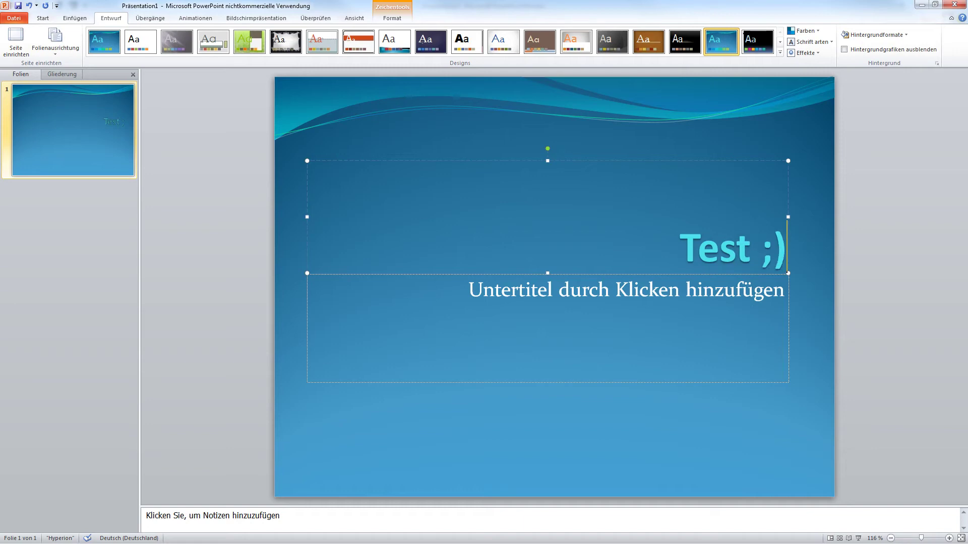
left_click(699, 417)
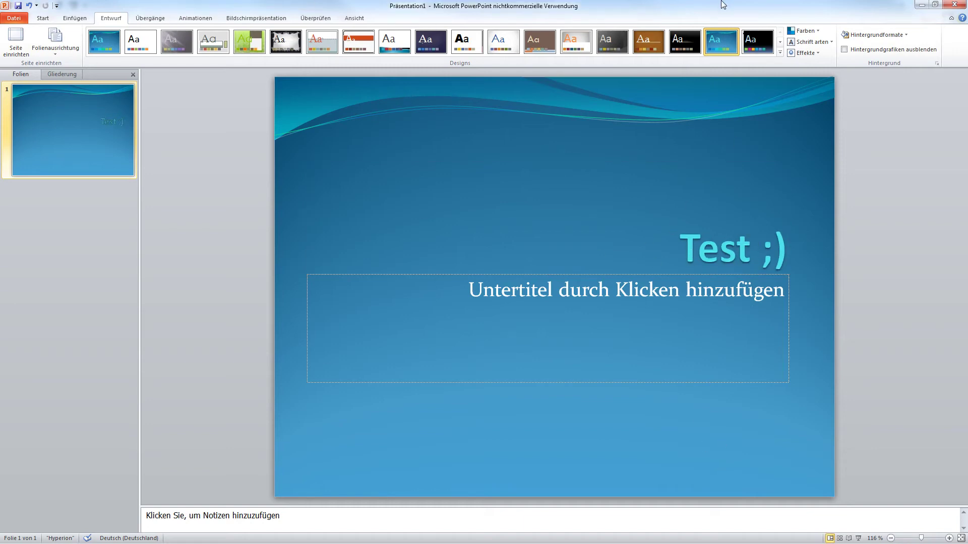
left_click(921, 7)
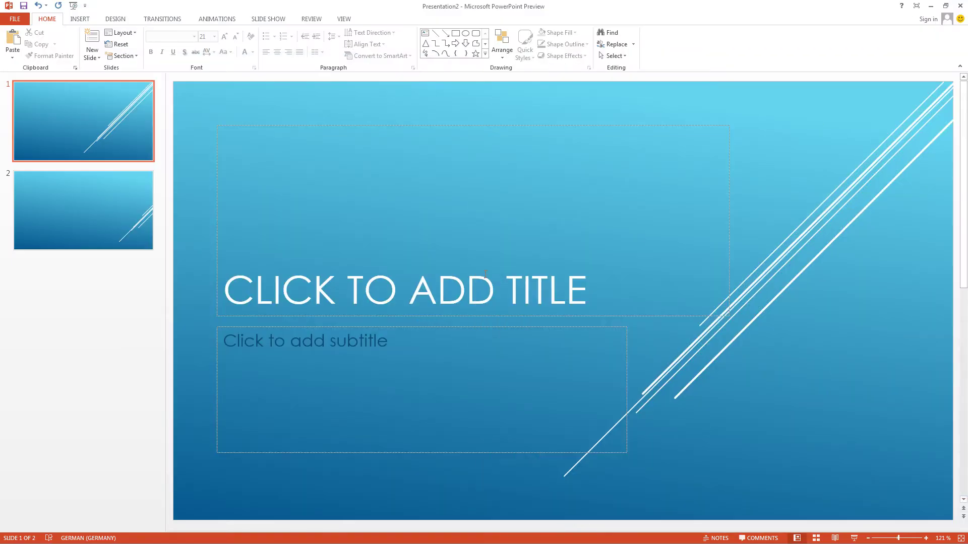
Show the SLIDE SHOW settings and glance at the Custom Shows list without changes.
left_click(229, 295)
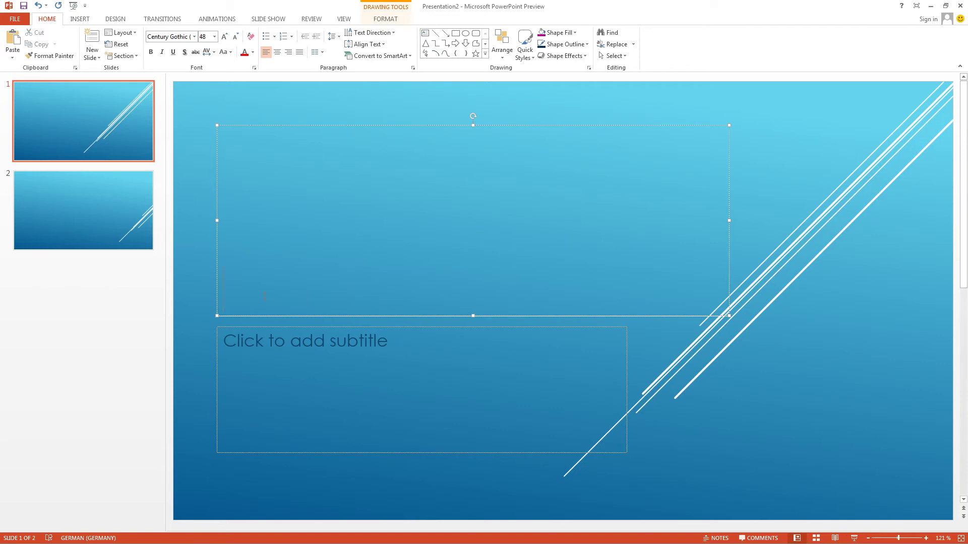
left_click(202, 320)
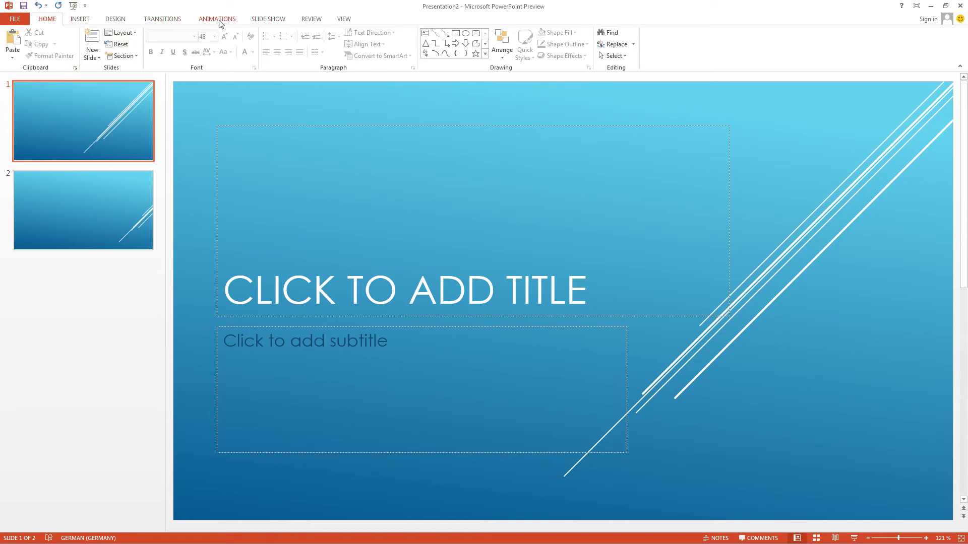
left_click(275, 21)
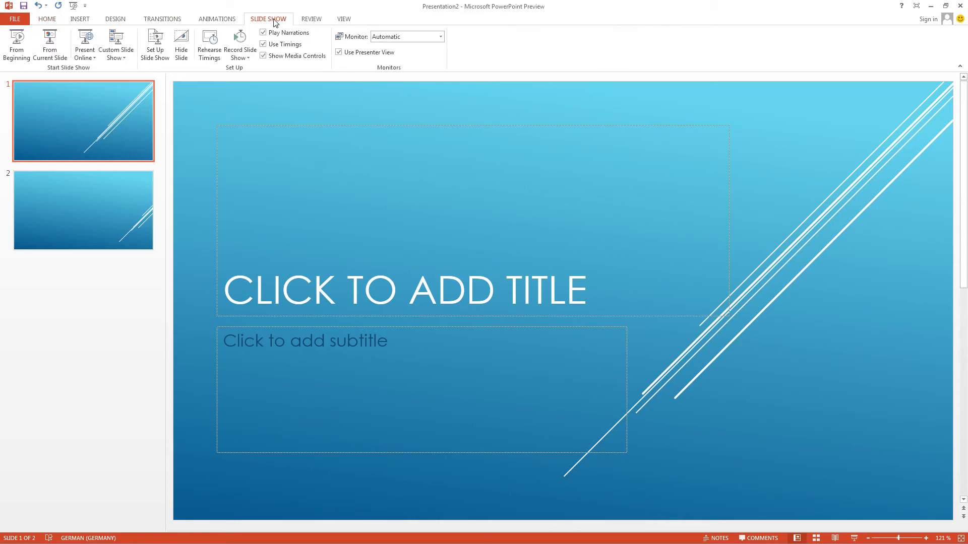
left_click(118, 59)
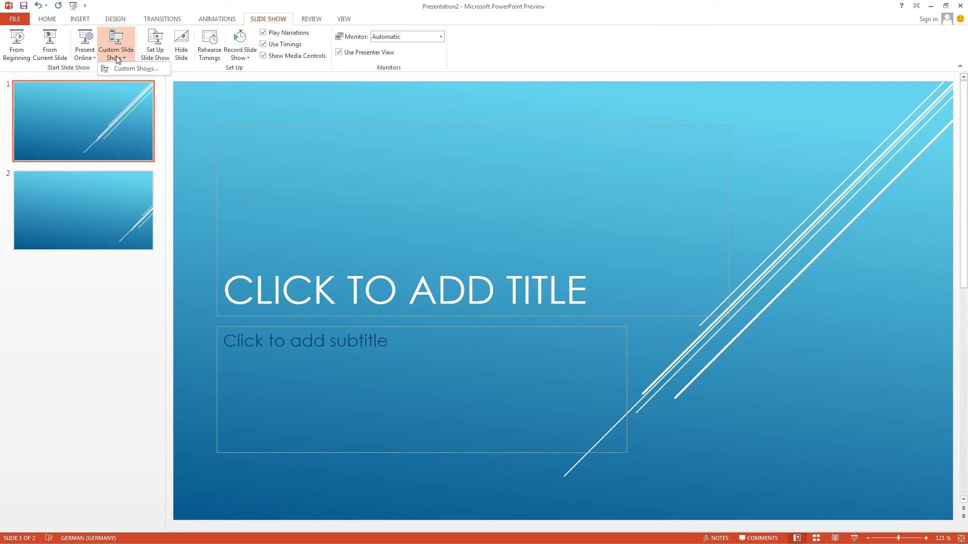
left_click(121, 69)
left_click(564, 234)
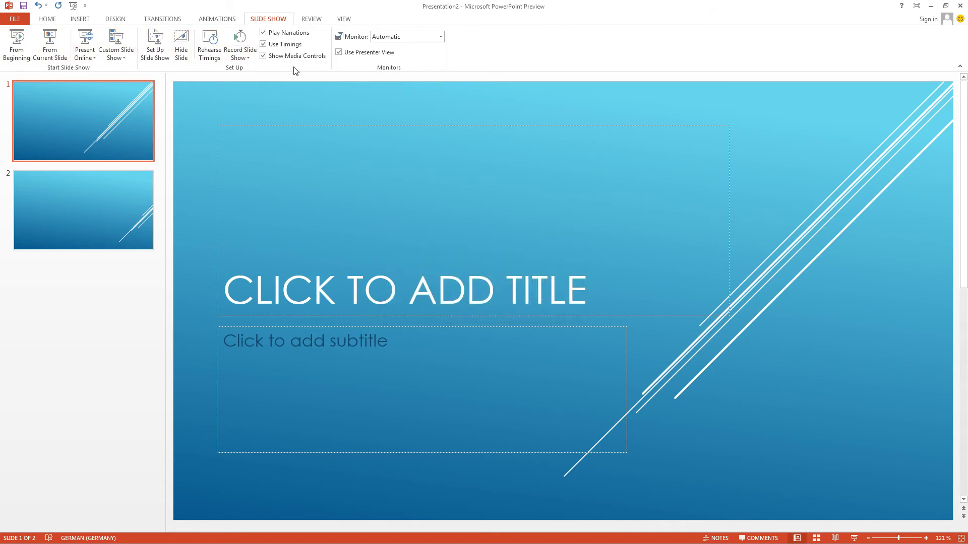
Check the Monitor dropdown repeatedly, leaving it on Automatic with Presenter View on.
left_click(393, 40)
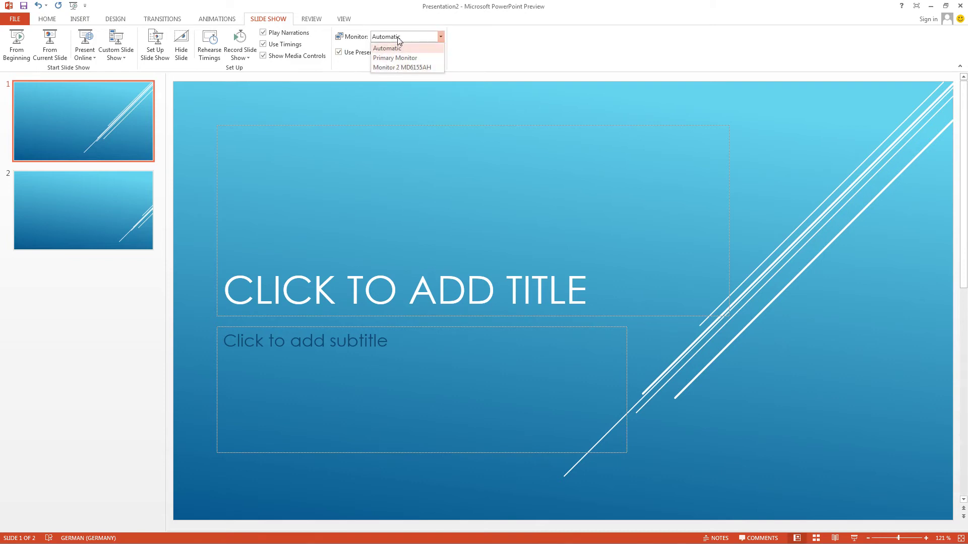
left_click(396, 48)
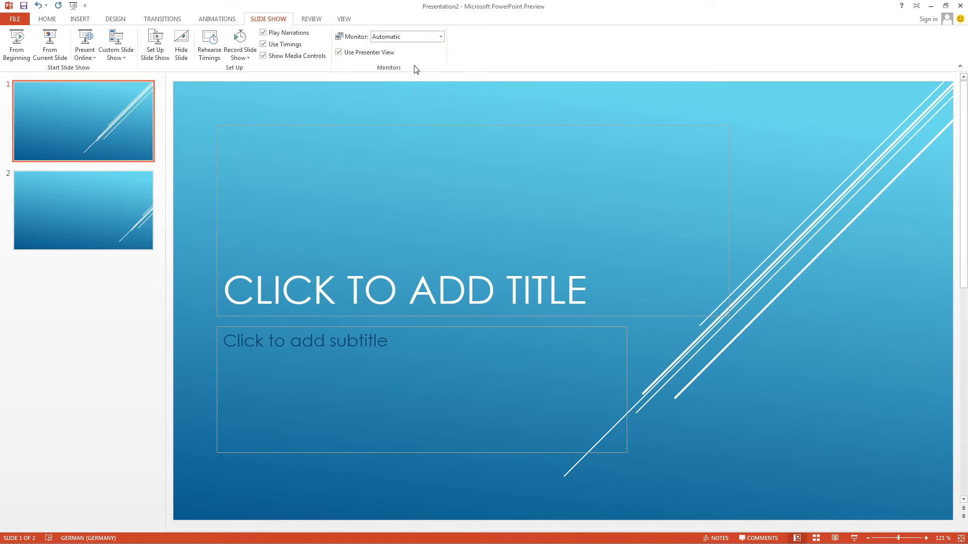
left_click(401, 39)
left_click(381, 40)
left_click(380, 40)
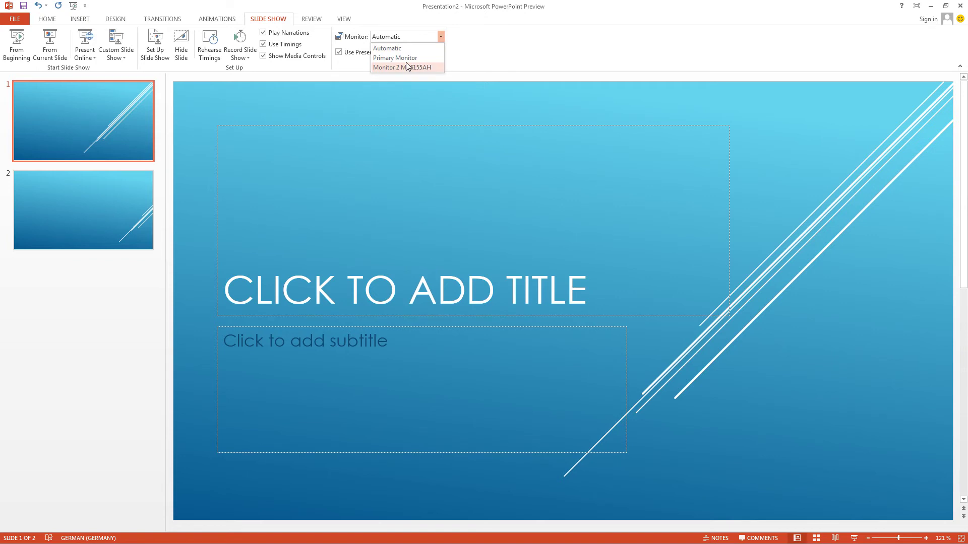
left_click(491, 116)
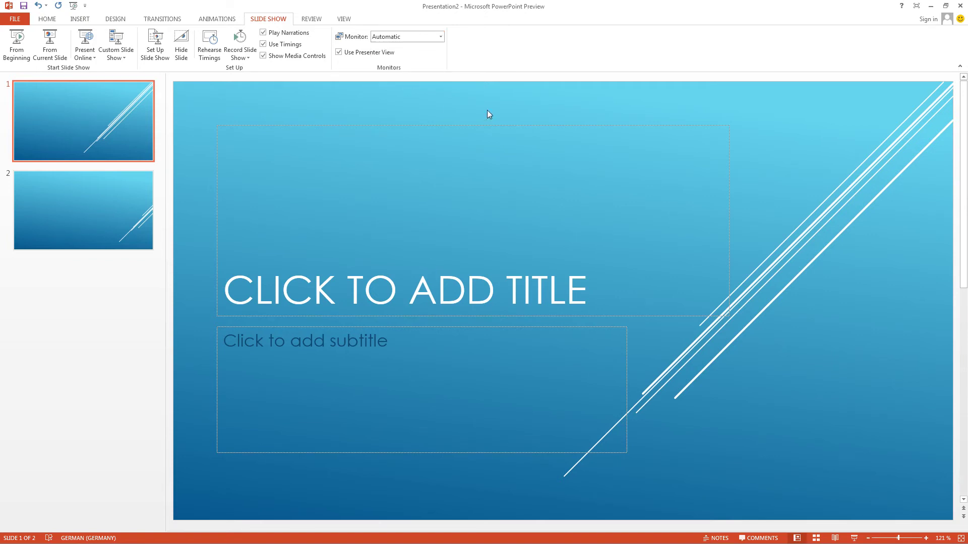
left_click(423, 41)
left_click(426, 48)
left_click(311, 285)
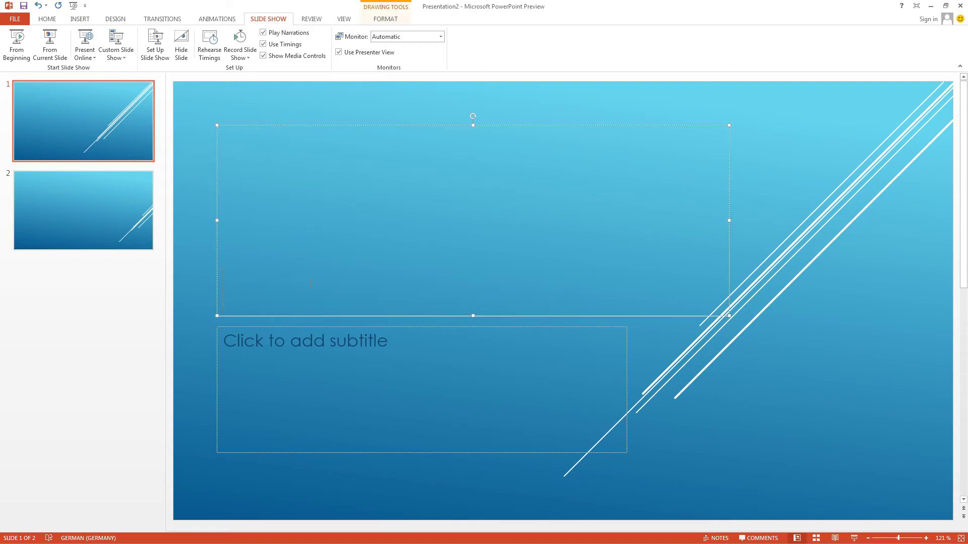
Title slide 1 'TEST' with subtitle 'Ever4 Computer', select slide 2, and start the show with F5.
type("TWE")
key("BackSpace")
key("BackSpace")
type("EST")
left_click(304, 386)
type("Ever4 Computer")
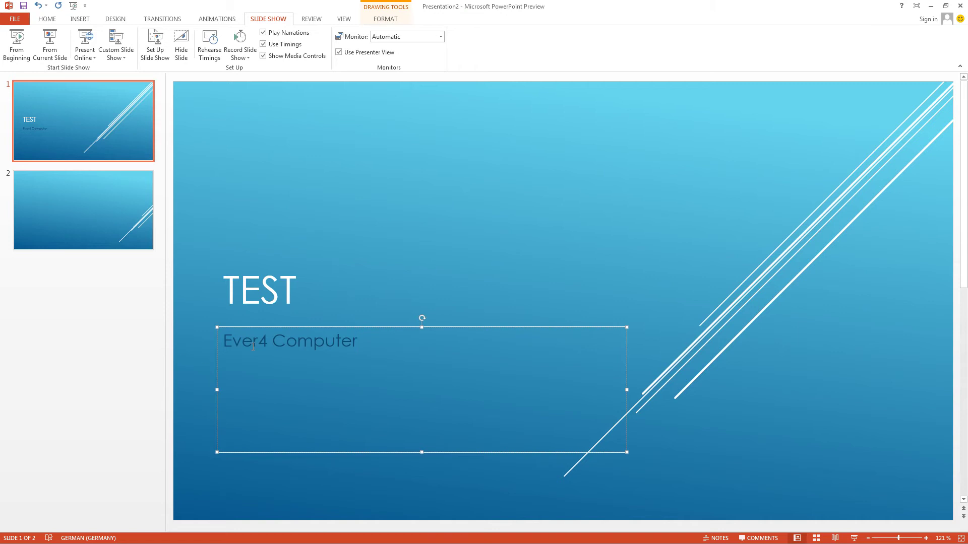
left_click(40, 410)
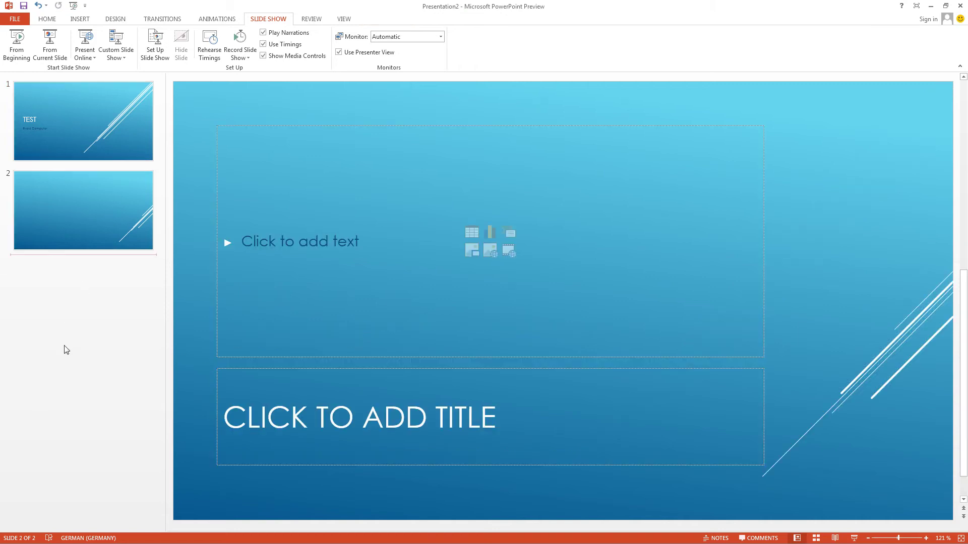
key("F5")
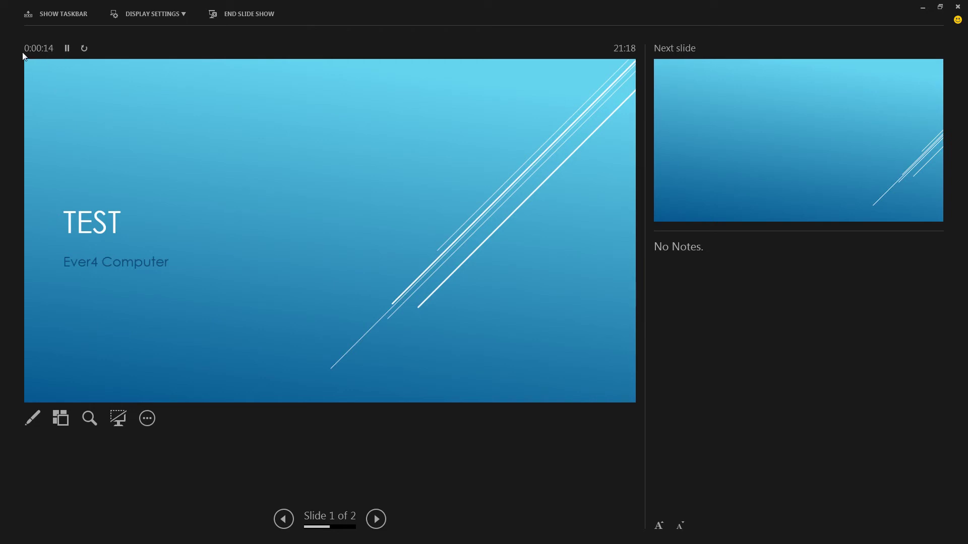
In Presenter View, reset and resume the timer, check Display Settings, then visit slide 2 and return.
left_click(85, 47)
left_click(85, 48)
left_click(68, 50)
left_click(143, 15)
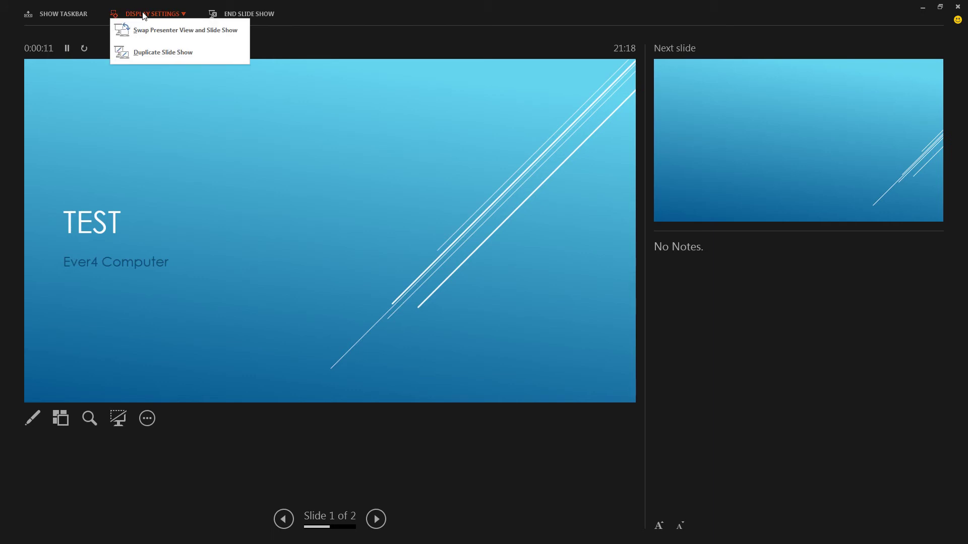
left_click(143, 15)
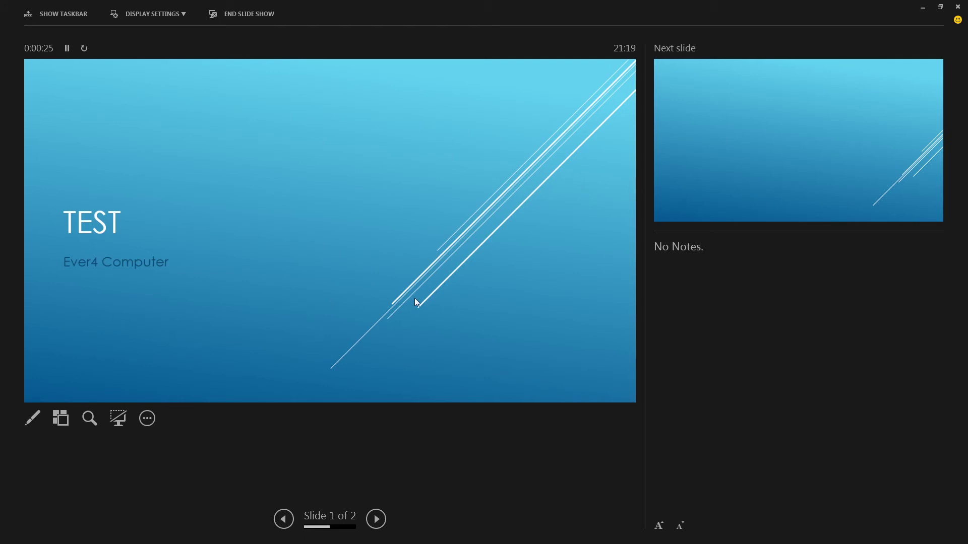
left_click(404, 228)
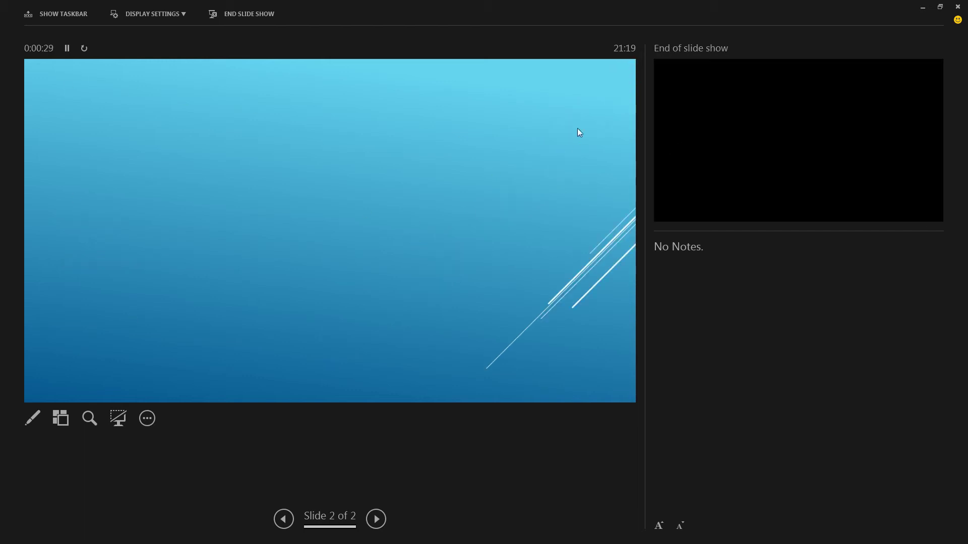
left_click(284, 519)
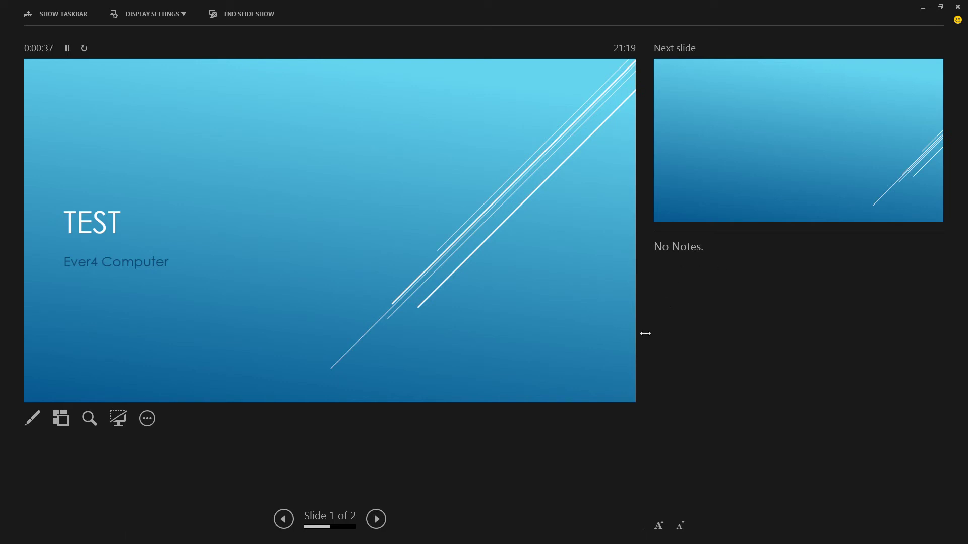
Draw three green highlighter strokes around the TEST title on slide 1.
left_click(31, 418)
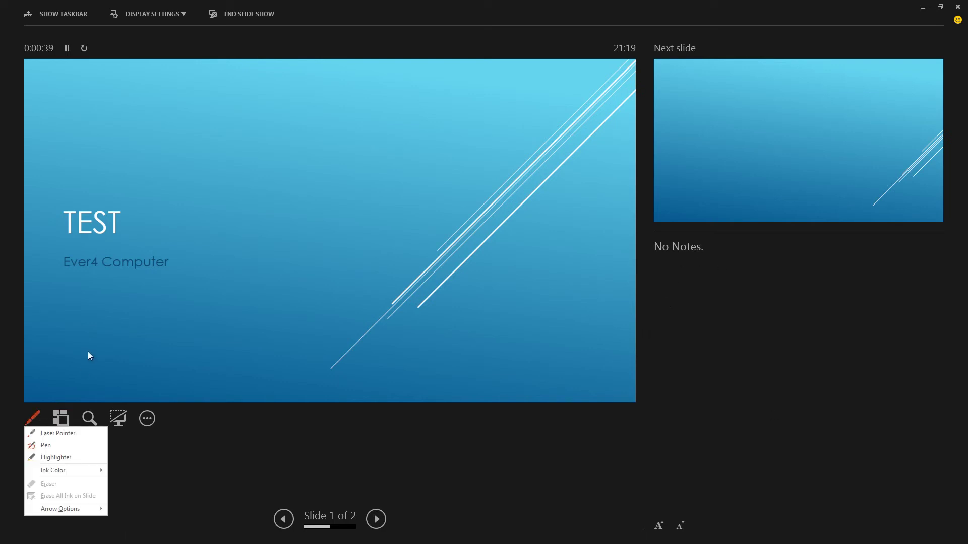
left_click(52, 457)
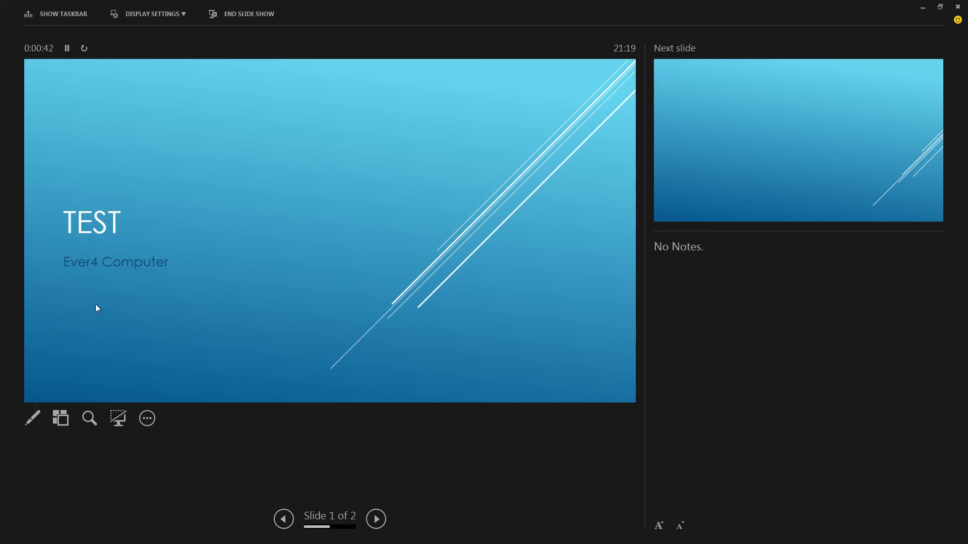
mouse_move(129, 319)
left_mouse_down()
mouse_move(235, 318)
mouse_move(428, 292)
left_mouse_up()
mouse_move(392, 264)
left_mouse_down()
mouse_move(326, 253)
mouse_move(220, 307)
mouse_move(59, 281)
mouse_move(134, 279)
mouse_move(57, 280)
mouse_move(47, 246)
mouse_move(63, 188)
mouse_move(151, 203)
mouse_move(151, 243)
mouse_move(189, 261)
mouse_move(170, 276)
left_mouse_up()
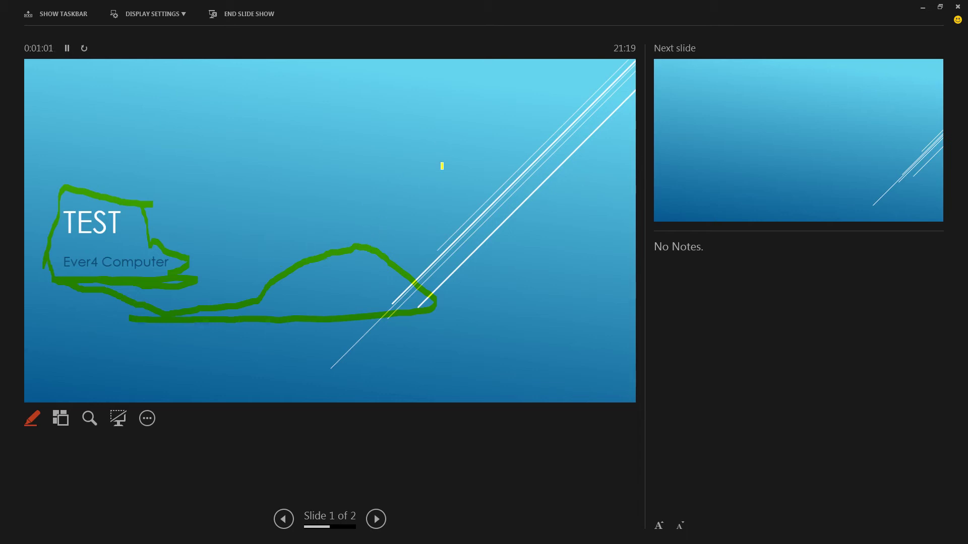
mouse_move(599, 359)
left_mouse_down()
mouse_move(406, 198)
mouse_move(502, 124)
mouse_move(498, 164)
left_mouse_up()
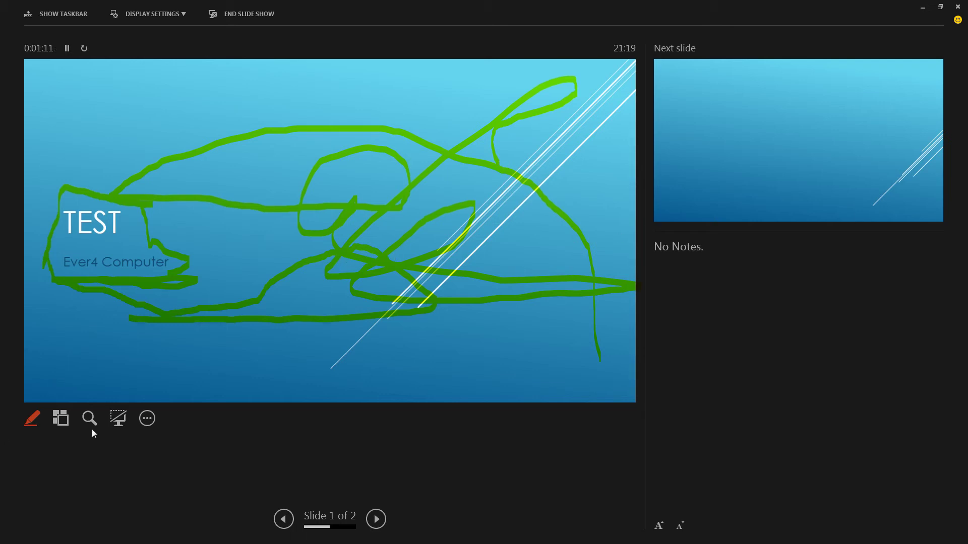
left_click(35, 421)
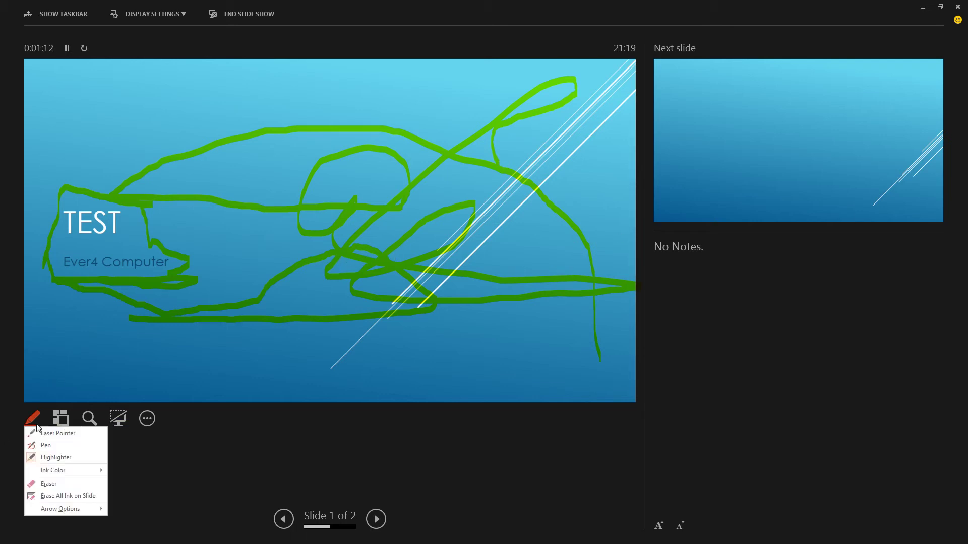
Erase all the green ink from the TEST slide.
left_click(62, 500)
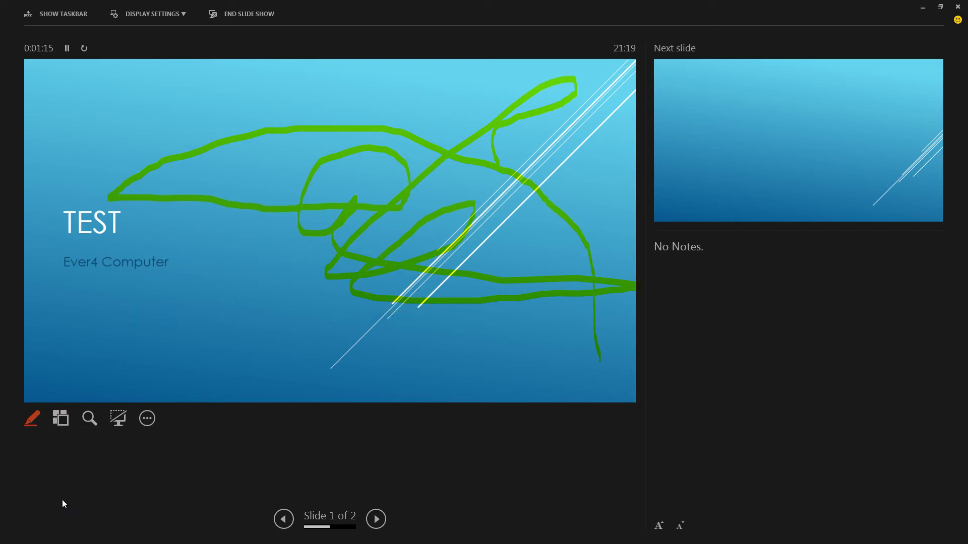
left_click(32, 420)
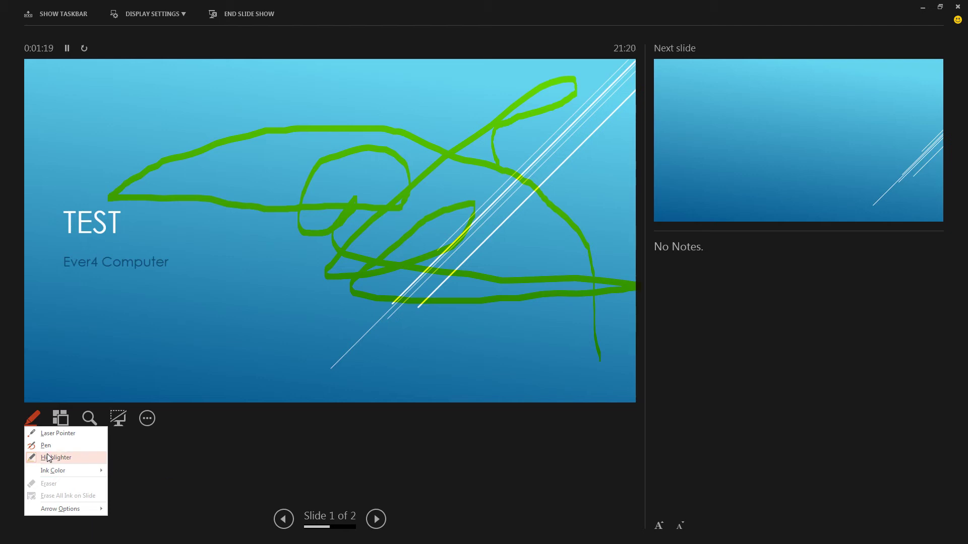
left_click(243, 470)
key("e")
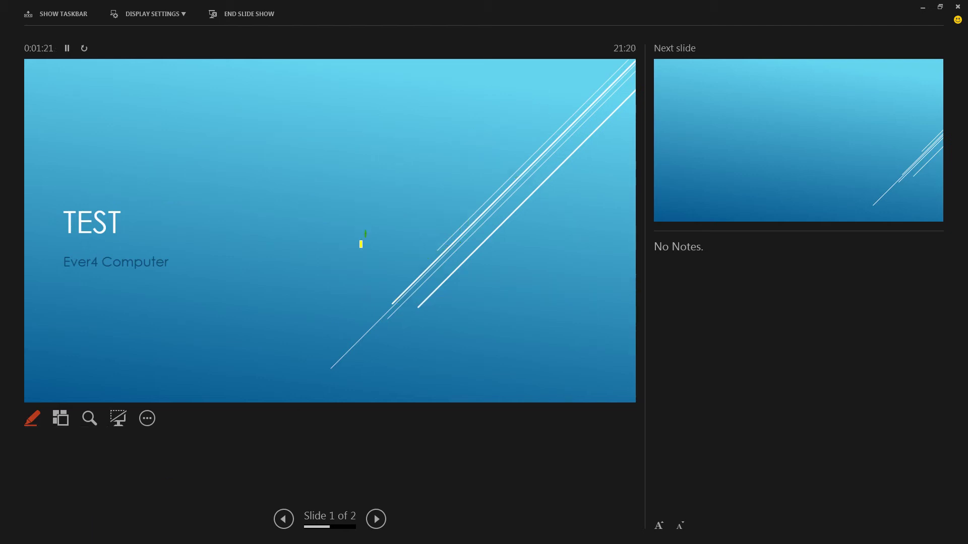
left_click(38, 420)
mouse_move(60, 509)
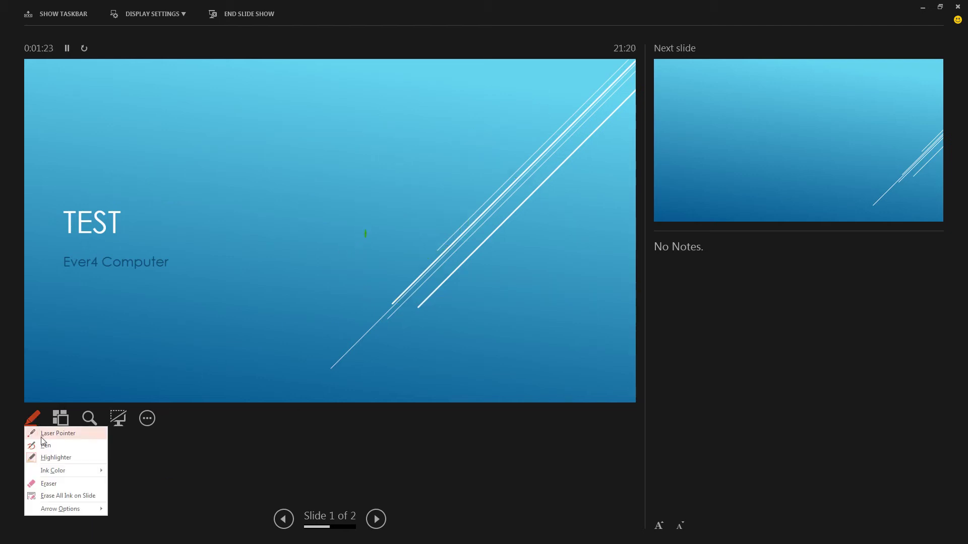
left_click(64, 496)
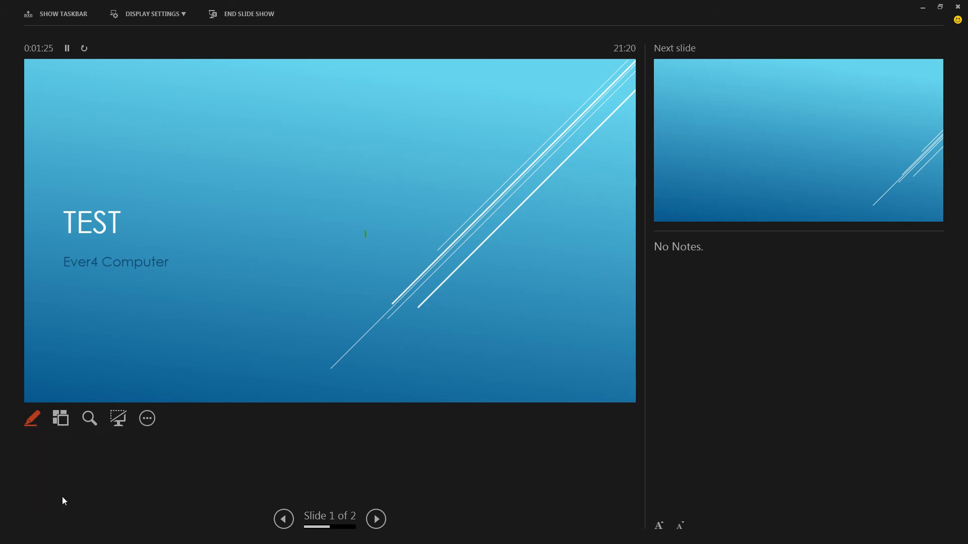
Switch to the laser pointer and advance to slide 2 of 2.
left_click(32, 418)
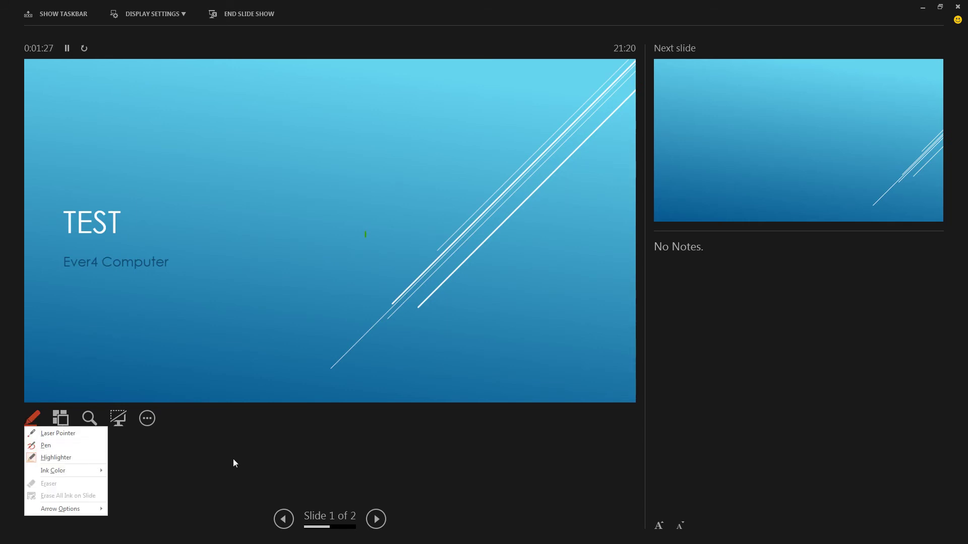
left_click(233, 462)
left_click(27, 422)
left_click(44, 434)
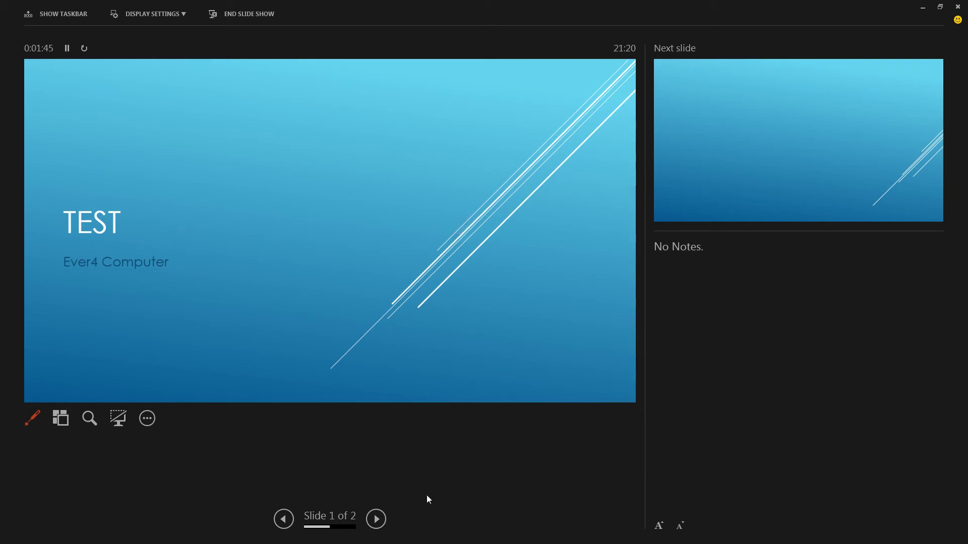
left_click(376, 519)
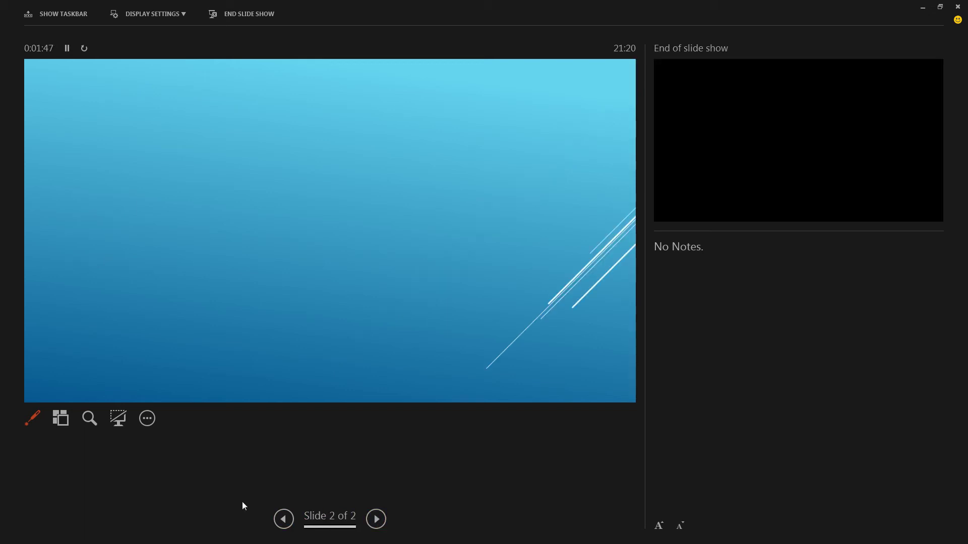
Step back and forth between slide 1 'TEST' and slide 2 with the arrow keys.
key("Left")
key("Right")
key("Left")
key("Right")
Zoom into the lower left of slide 2, zoom back out, then black out the screen.
left_click(93, 422)
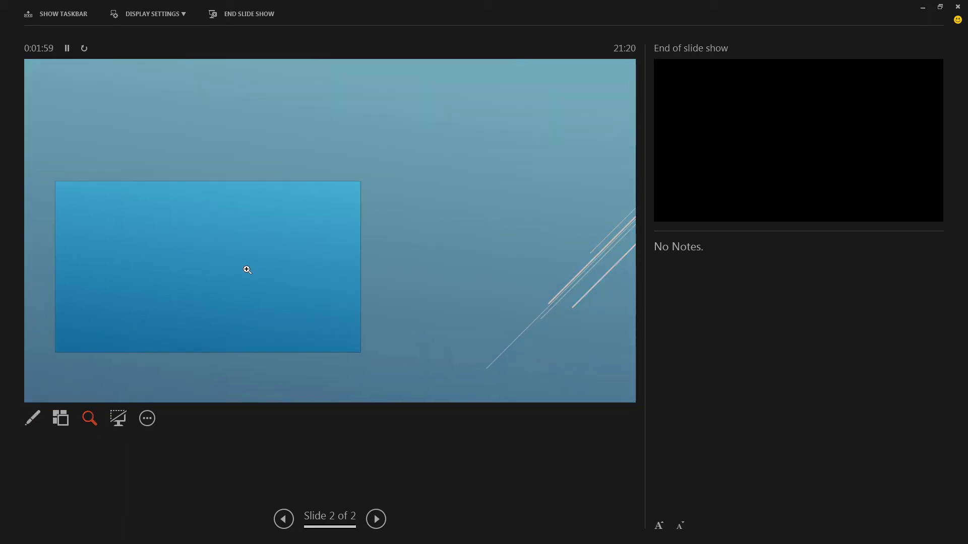
left_click(120, 330)
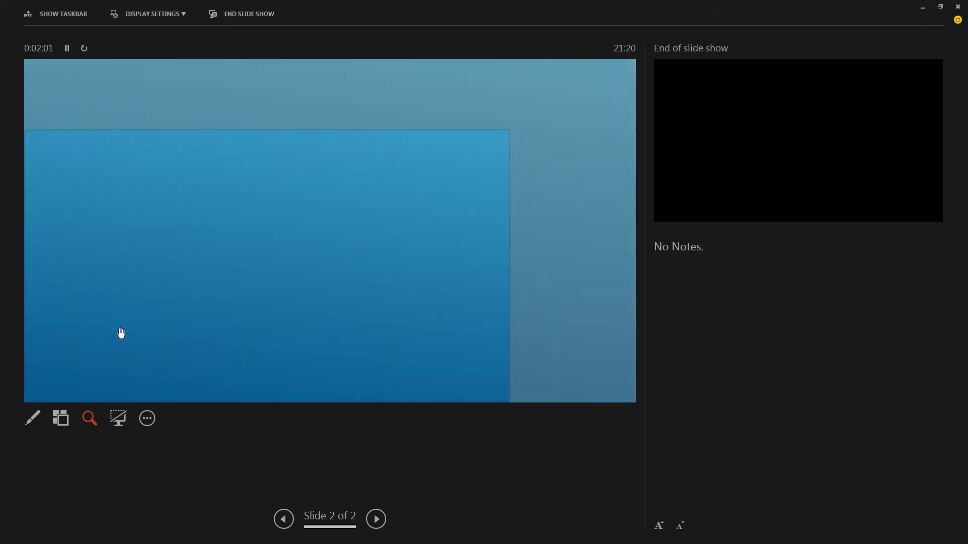
left_click(90, 422)
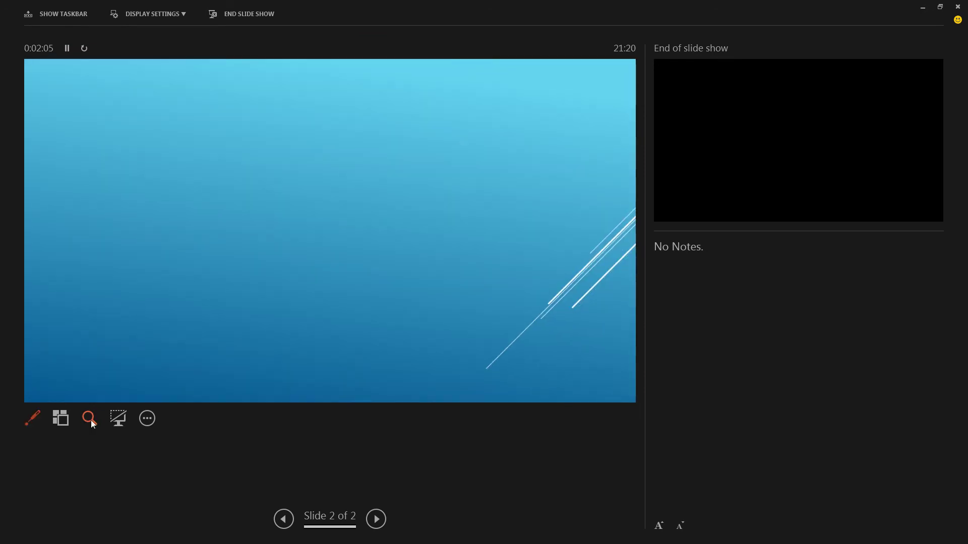
left_click(116, 416)
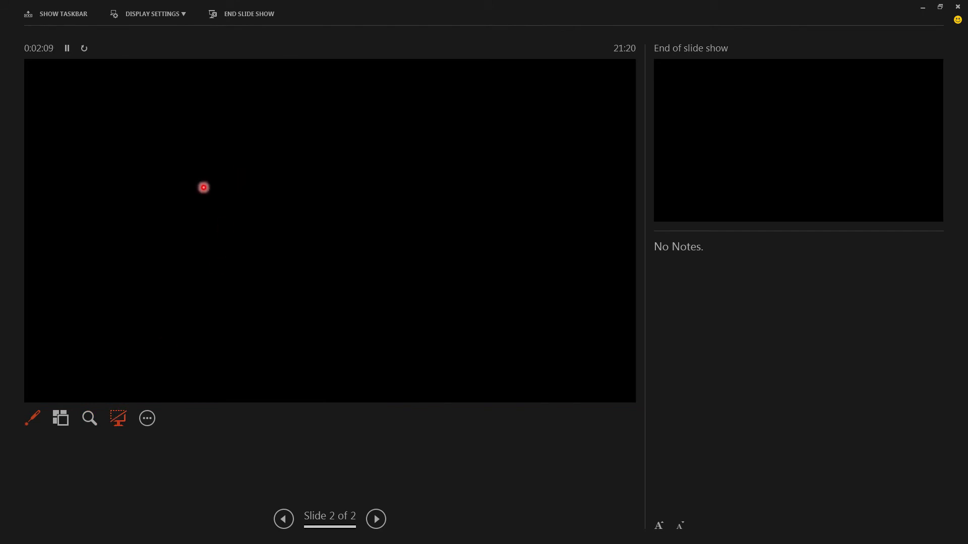
Restore the slide from black, check the ellipsis options, then advance past the last slide and exit.
left_click(118, 419)
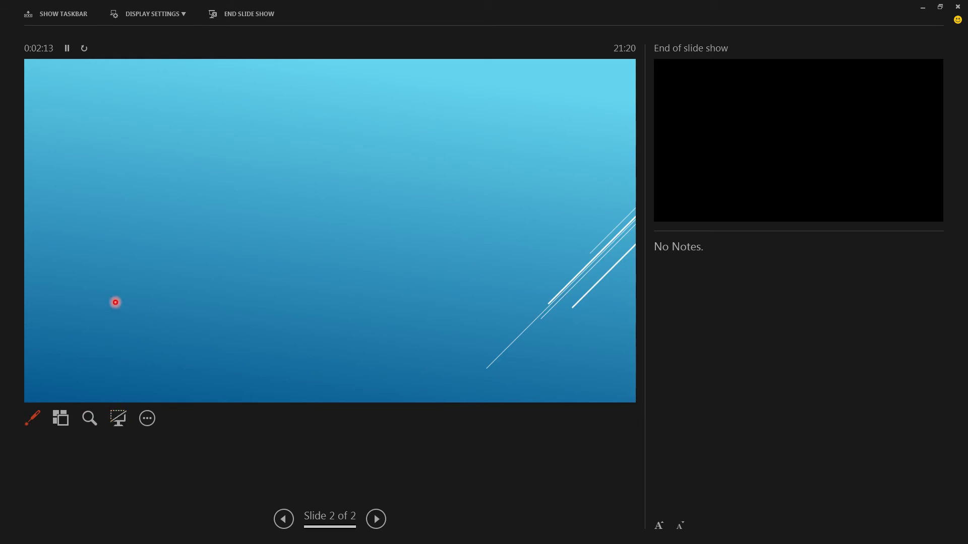
left_click(152, 420)
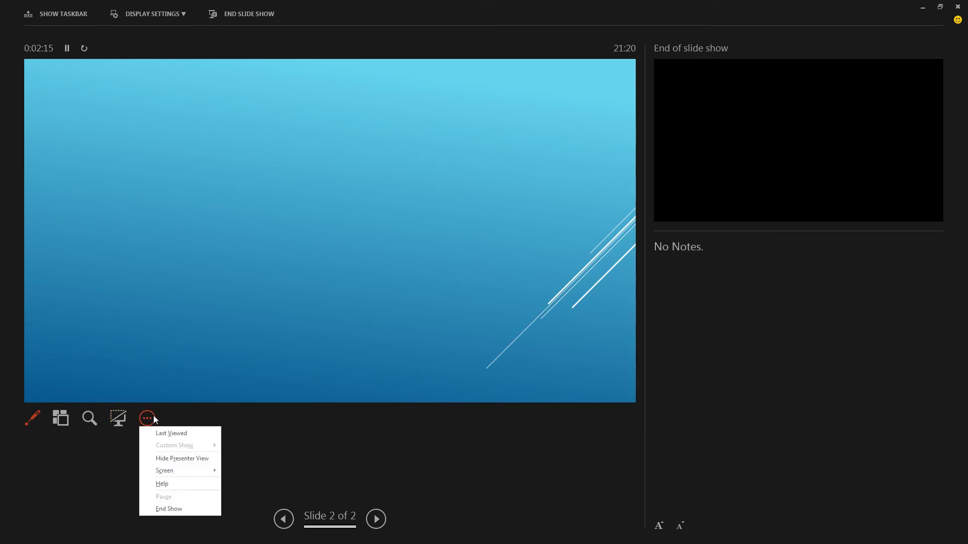
left_click(154, 416)
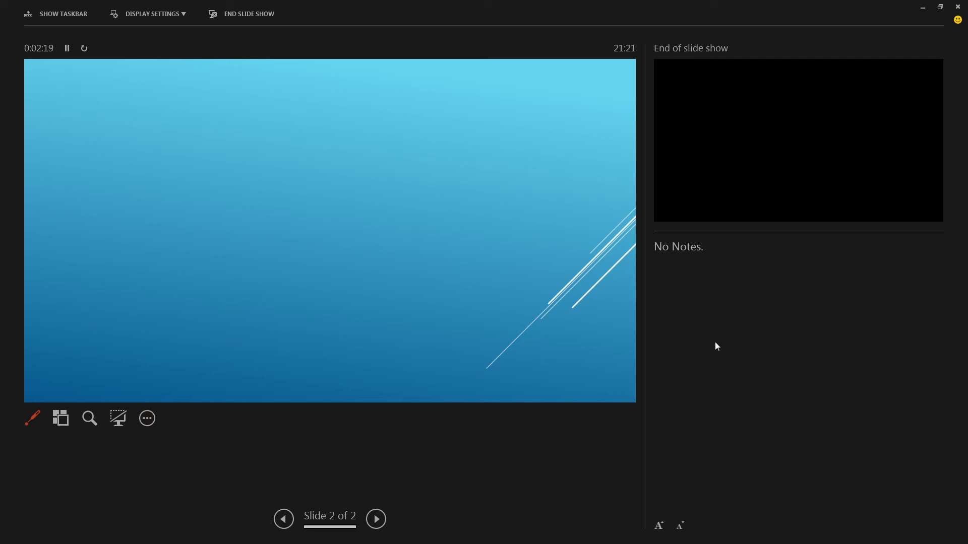
left_click(789, 116)
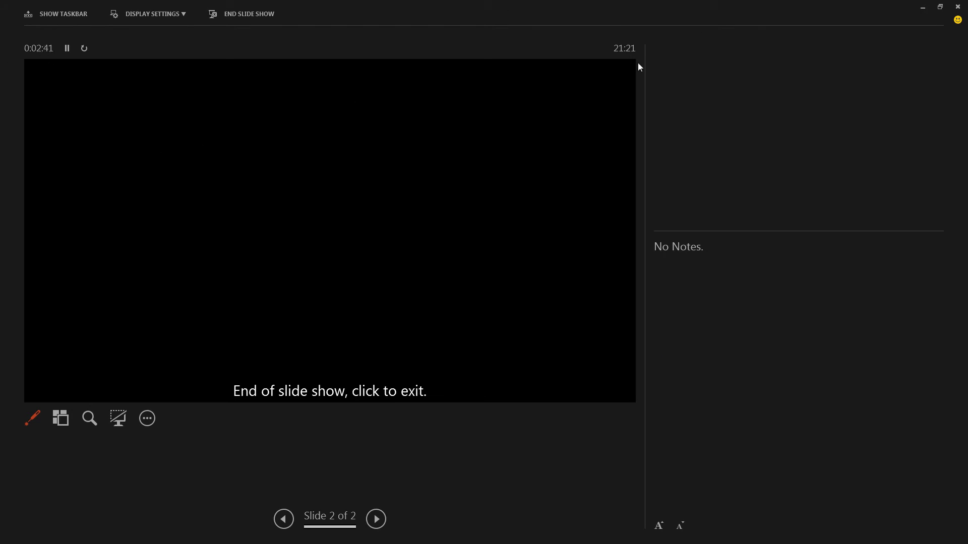
left_click(423, 192)
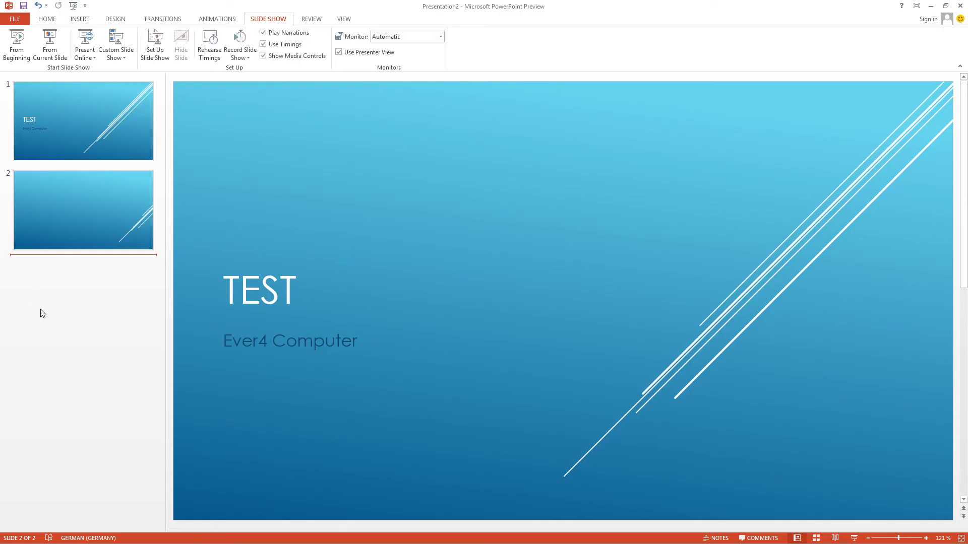
Close Presentation2, answering the save prompt, then close the remaining PowerPoint 2013 window.
left_click(960, 6)
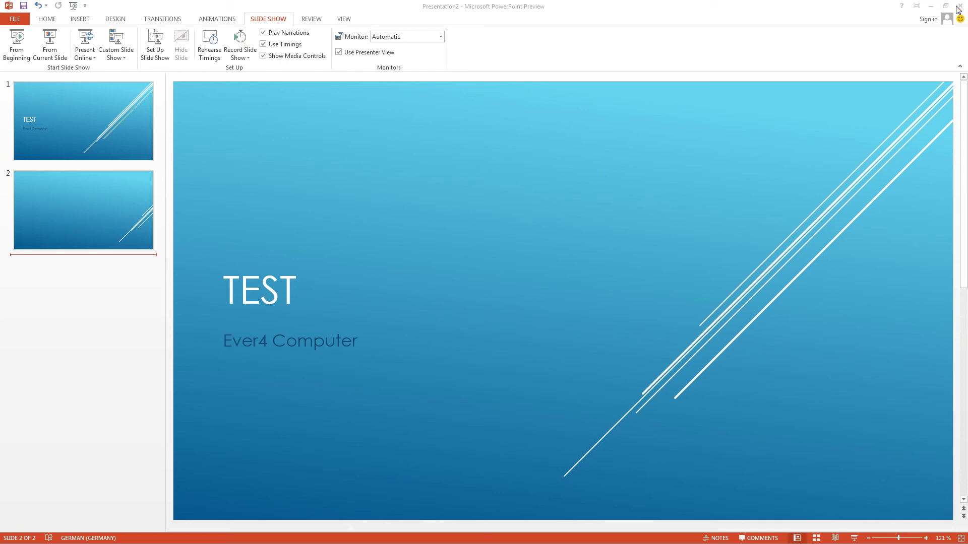
left_click(493, 288)
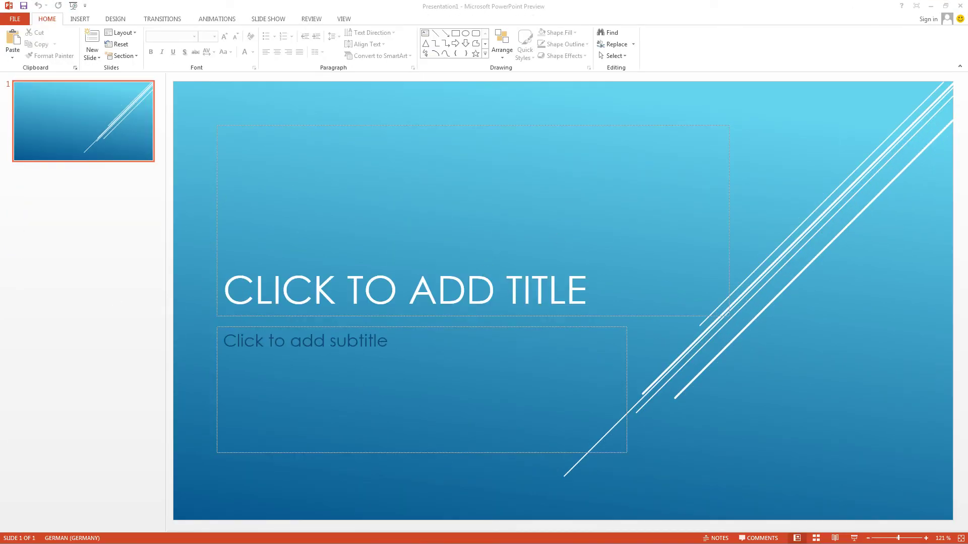
left_click(960, 6)
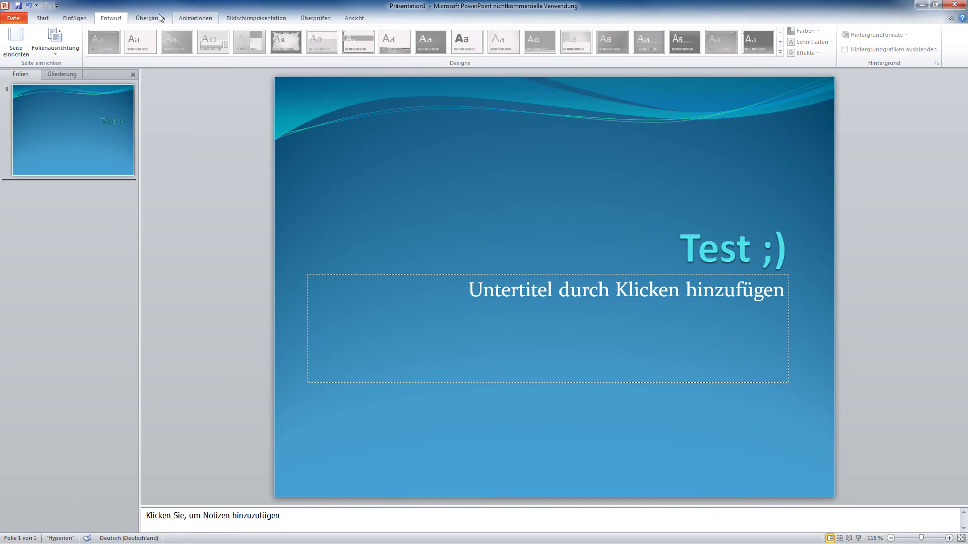
On the Bildschirmpräsentation tab, tick Referentenansicht and open the Anzeigen auf monitor list.
left_click(150, 17)
left_click(281, 19)
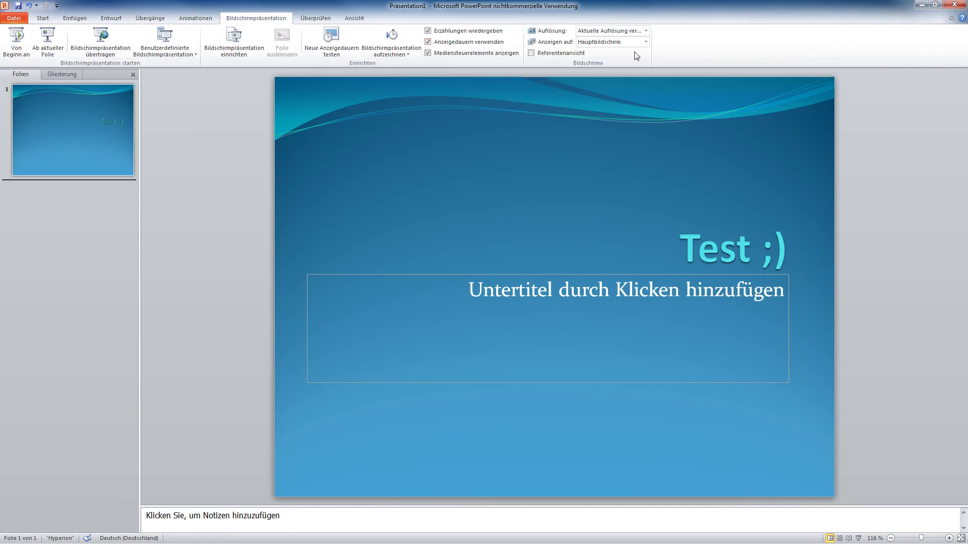
left_click(563, 53)
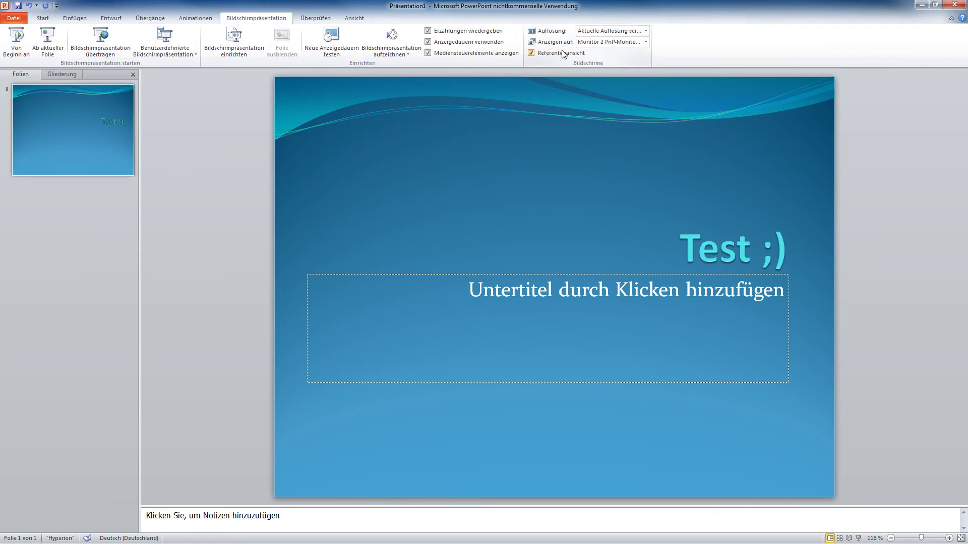
left_click(606, 41)
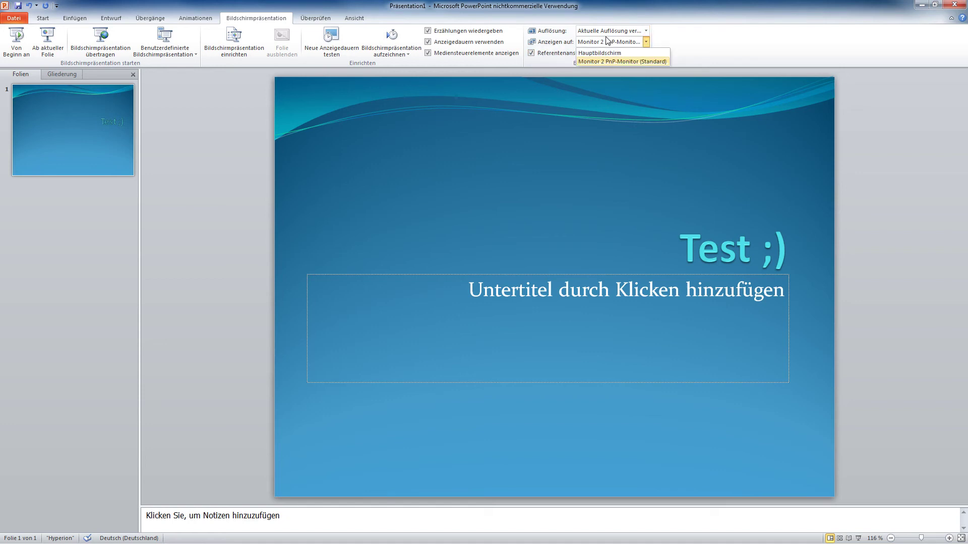
In Bildschirmpräsentation einrichten, present on Monitor 2 PnP-Monitor with Presentationsansicht enabled.
left_click(234, 39)
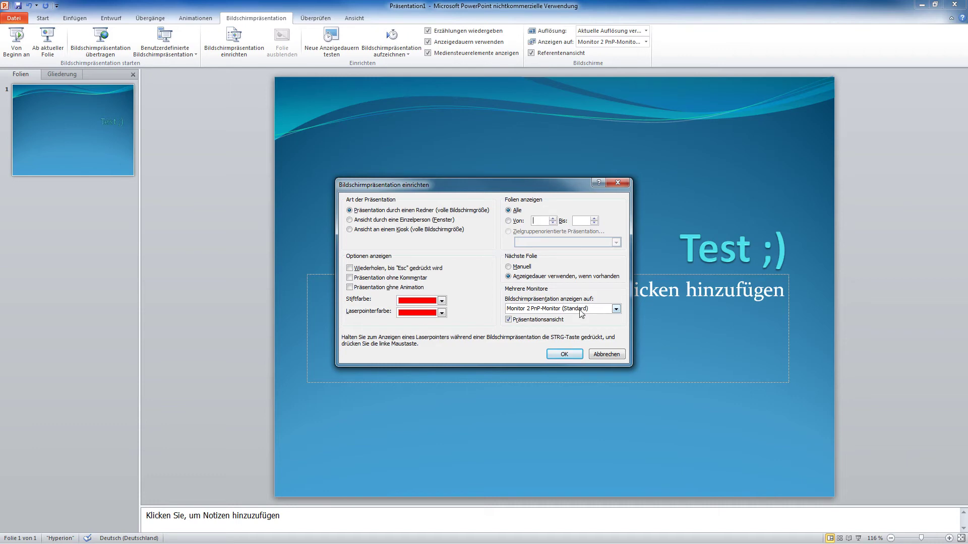
left_click(581, 309)
left_click(574, 324)
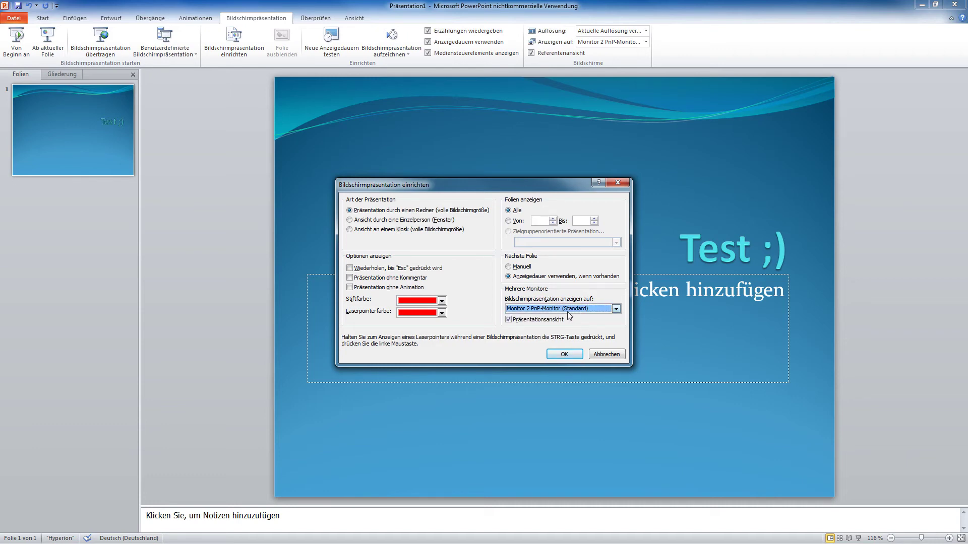
left_click(524, 325)
left_click(525, 325)
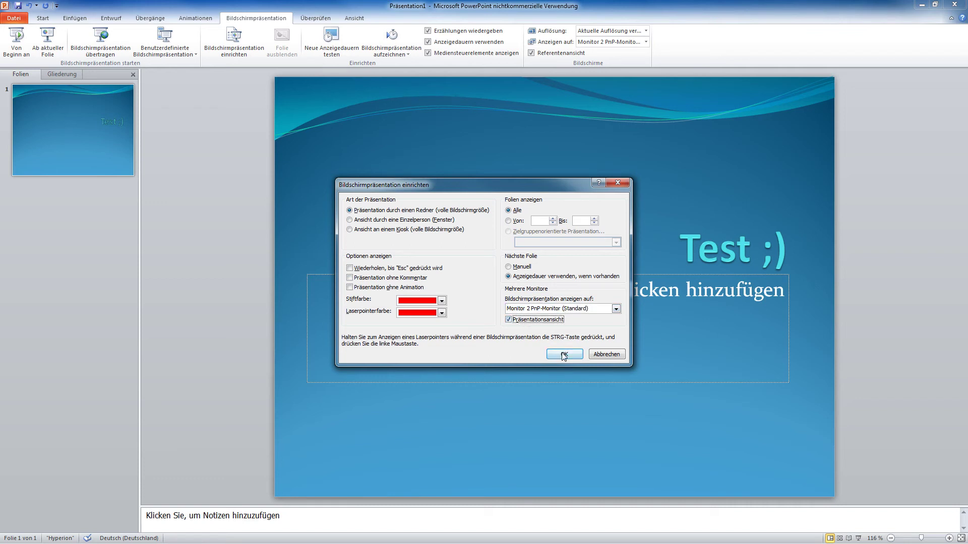
left_click(564, 356)
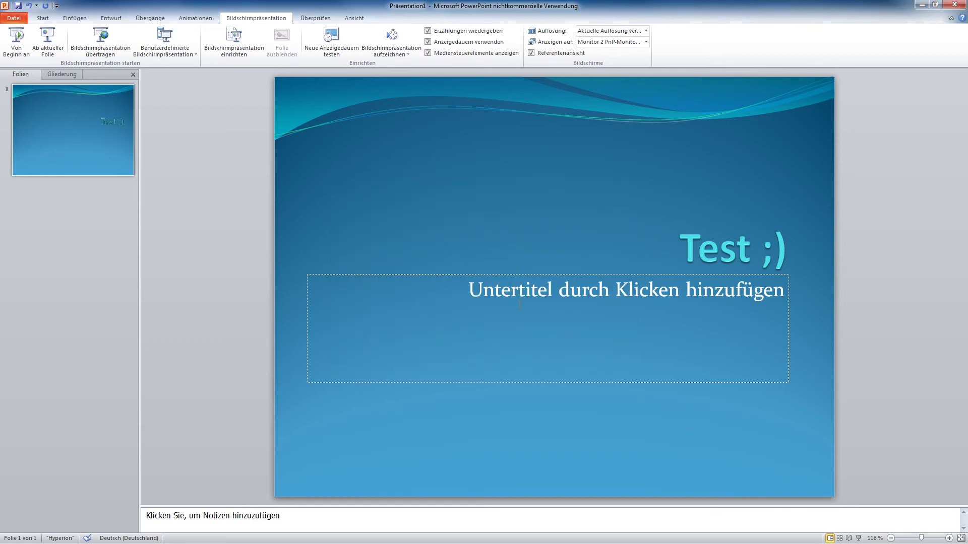
right_click(38, 274)
Add a new second slide titled 'Folie 2'.
left_click(66, 329)
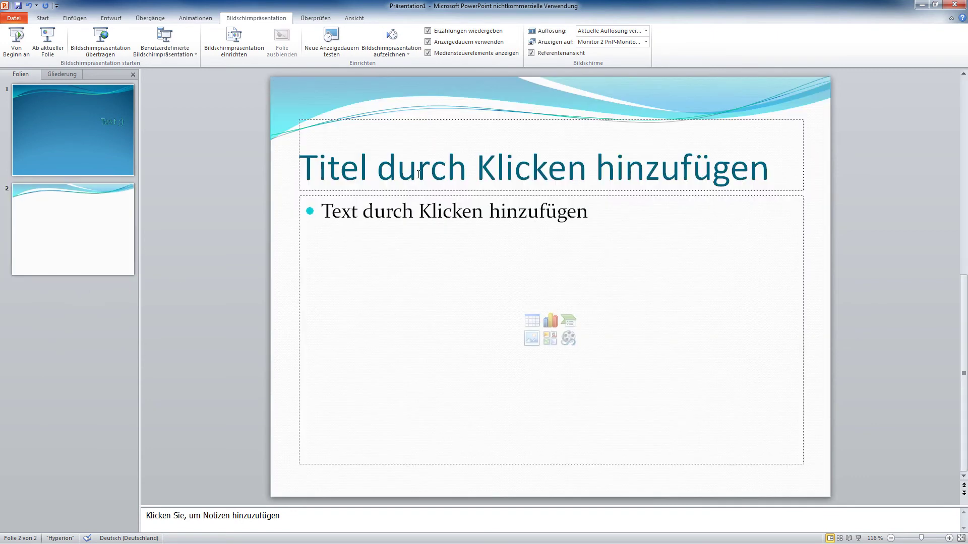
left_click(419, 174)
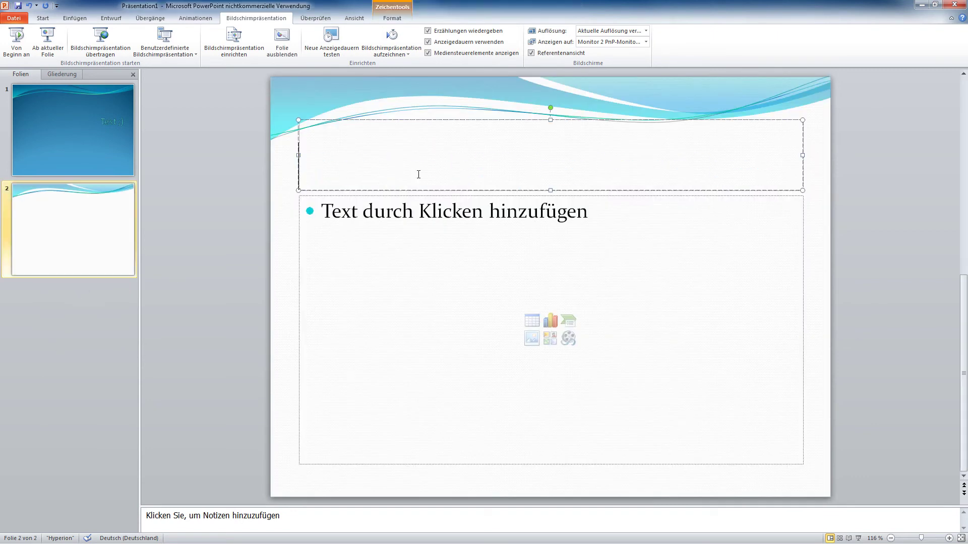
type("Folie 2")
left_click(32, 366)
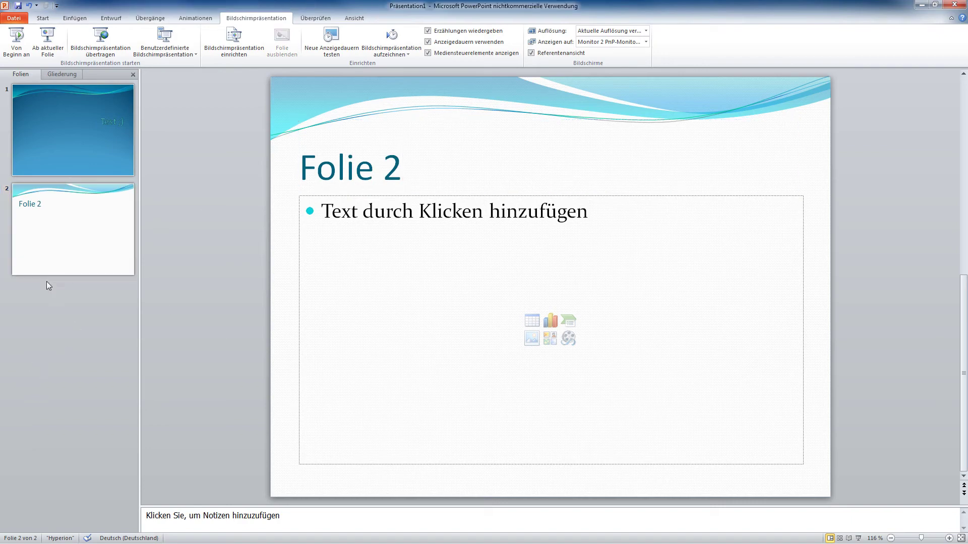
Start the presenter-view slide show with F5 from slide 1 'Test ;)'.
left_click(53, 144)
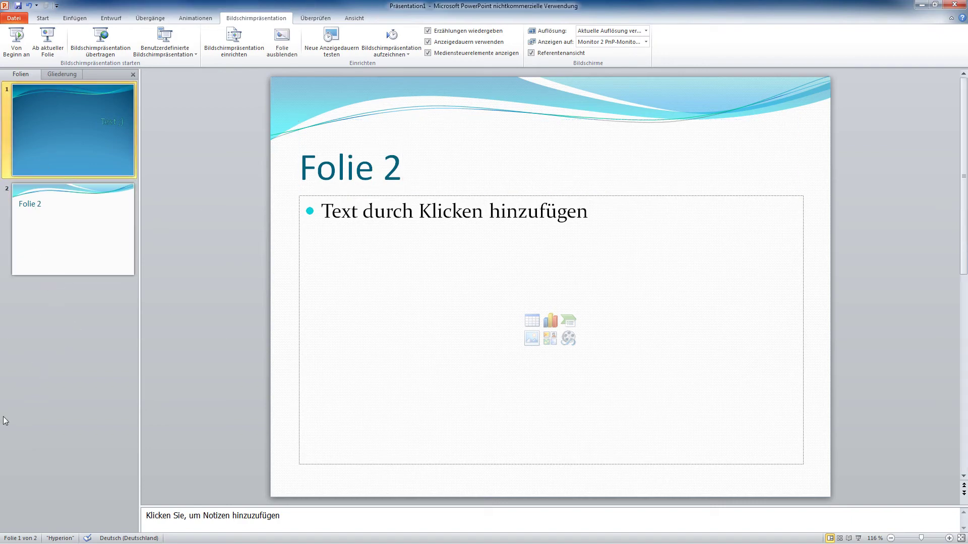
key("Down")
key("F5")
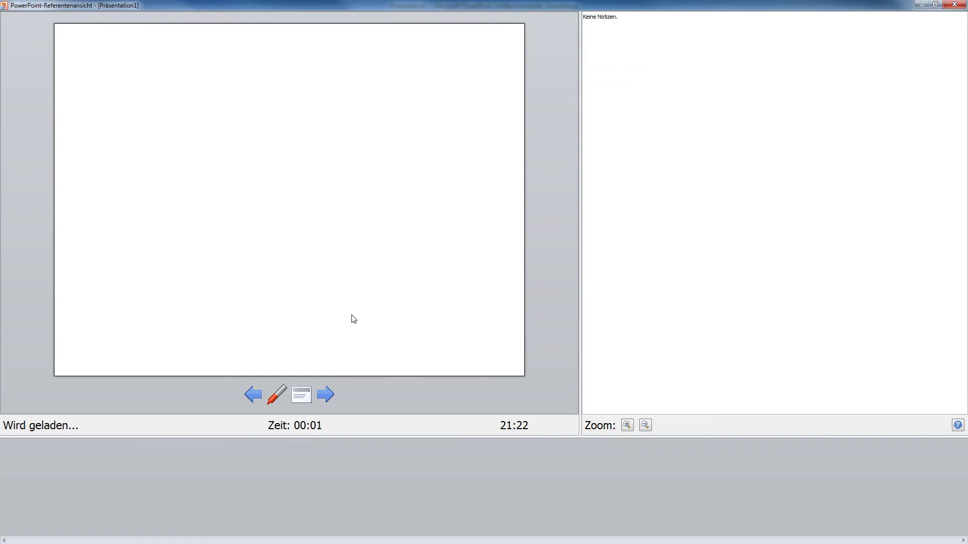
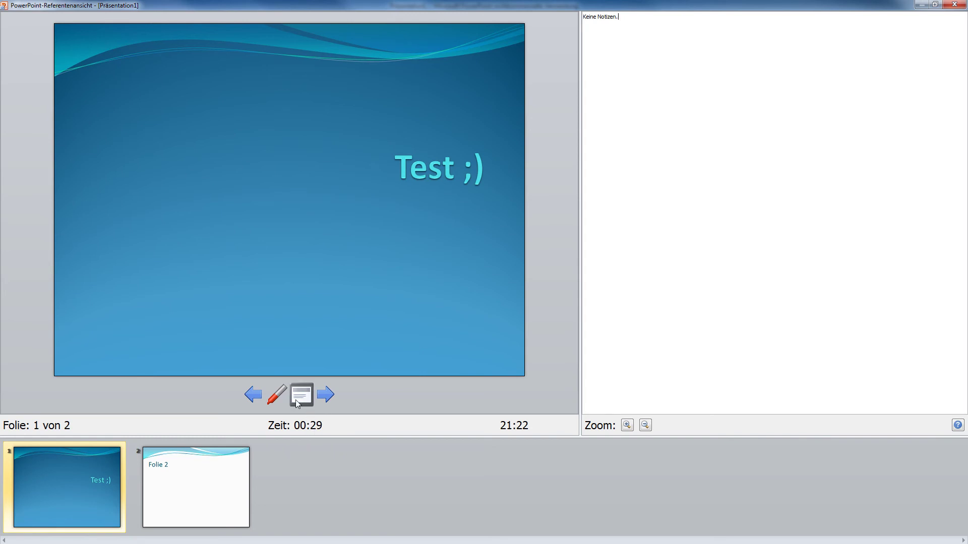
Switch to the pen and handwrite HALLO in ink on slide 1.
left_click(276, 394)
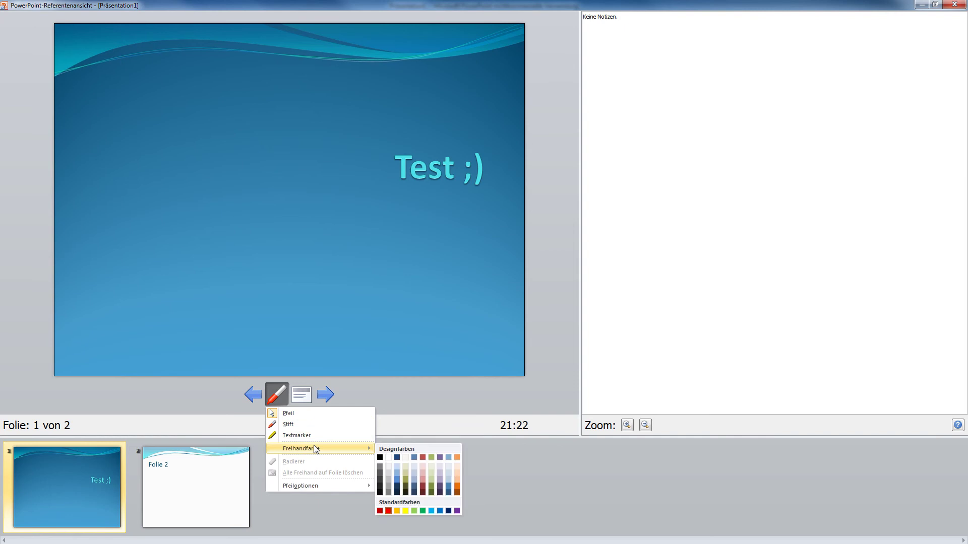
mouse_move(300, 486)
left_click(288, 413)
left_click(277, 394)
left_click(288, 425)
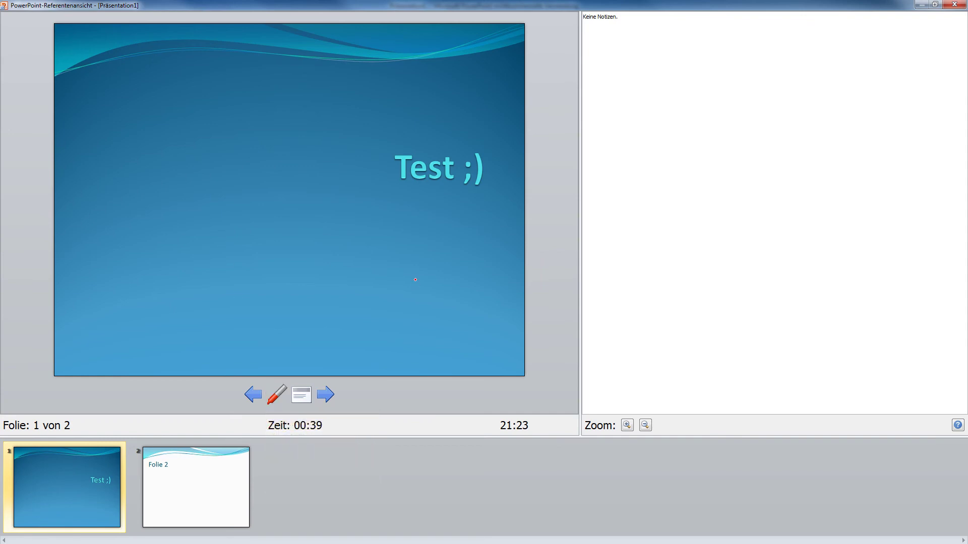
left_click_drag(176, 136, 172, 229)
left_click_drag(171, 186, 223, 187)
left_click_drag(222, 133, 230, 233)
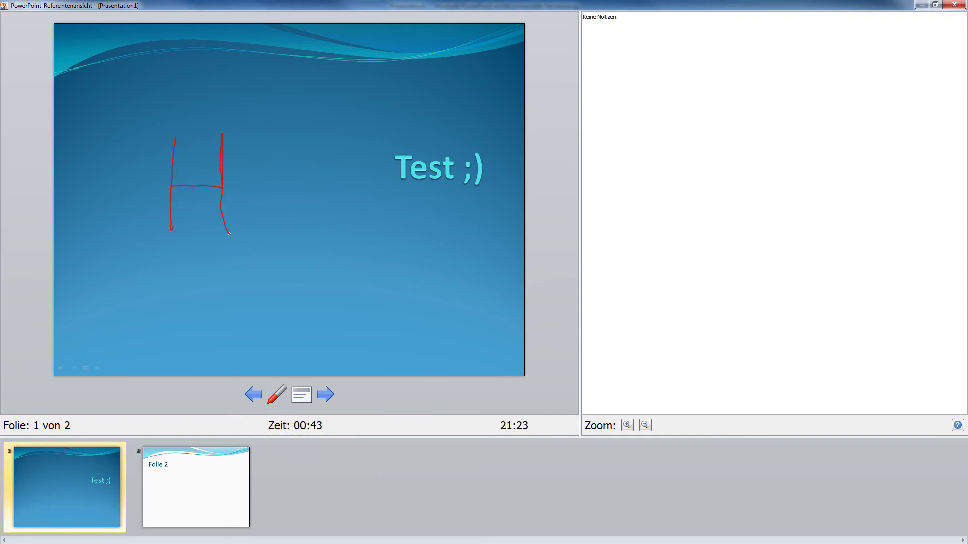
mouse_move(248, 234)
left_mouse_down()
mouse_move(315, 121)
mouse_move(311, 254)
left_mouse_up()
left_click_drag(257, 191, 347, 202)
left_click_drag(168, 285, 239, 312)
left_click_drag(253, 246, 330, 311)
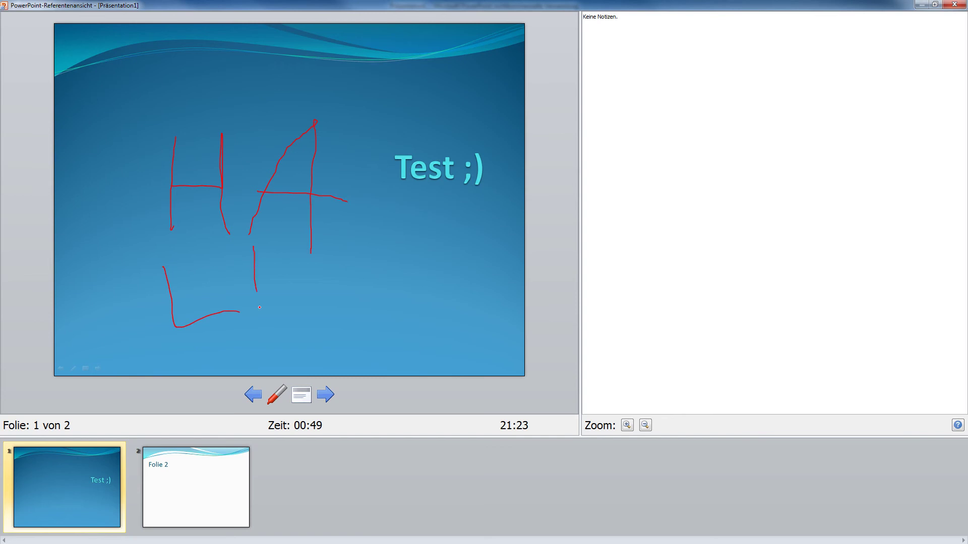
mouse_move(369, 254)
left_mouse_down()
mouse_move(343, 303)
mouse_move(370, 263)
left_mouse_up()
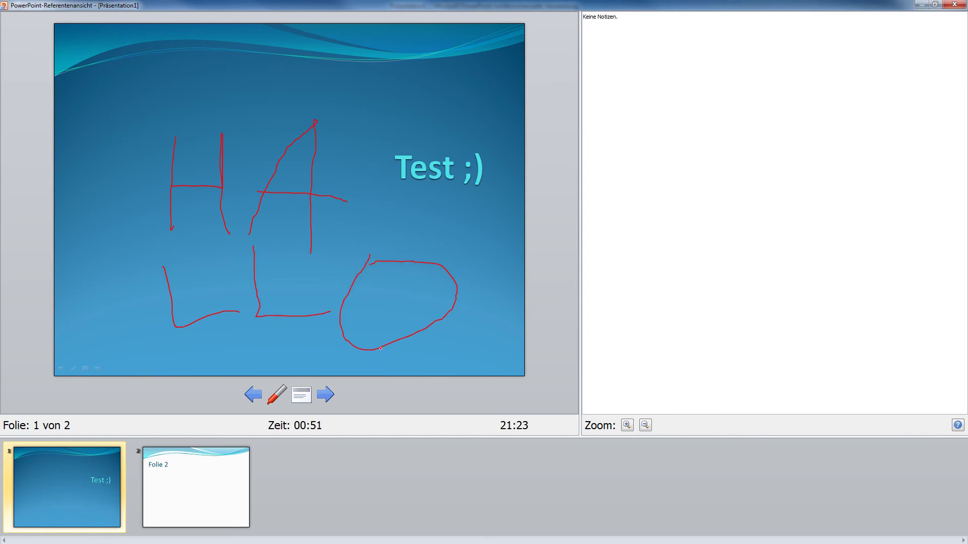
Erase all the ink from slide 1, then check the slide show options menu.
left_click(301, 394)
left_click(301, 395)
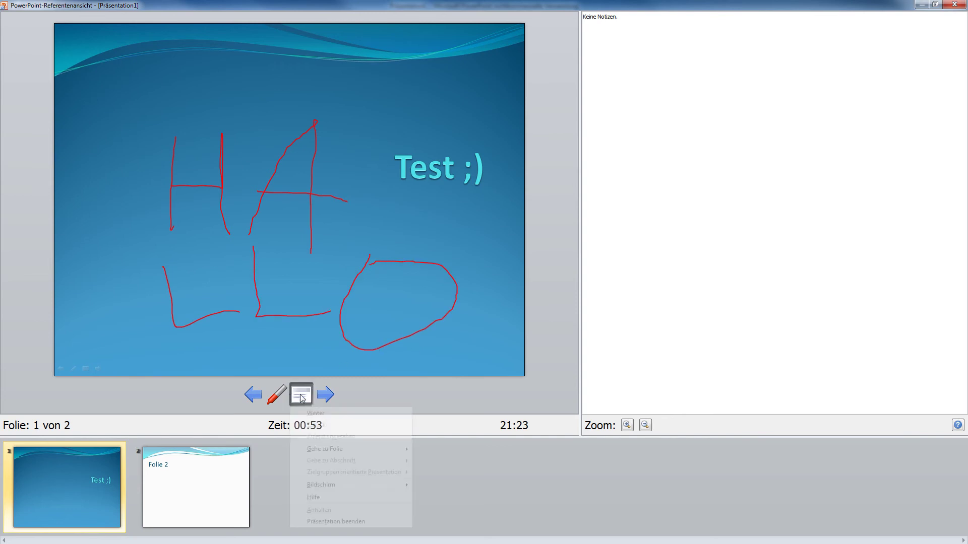
left_click(285, 402)
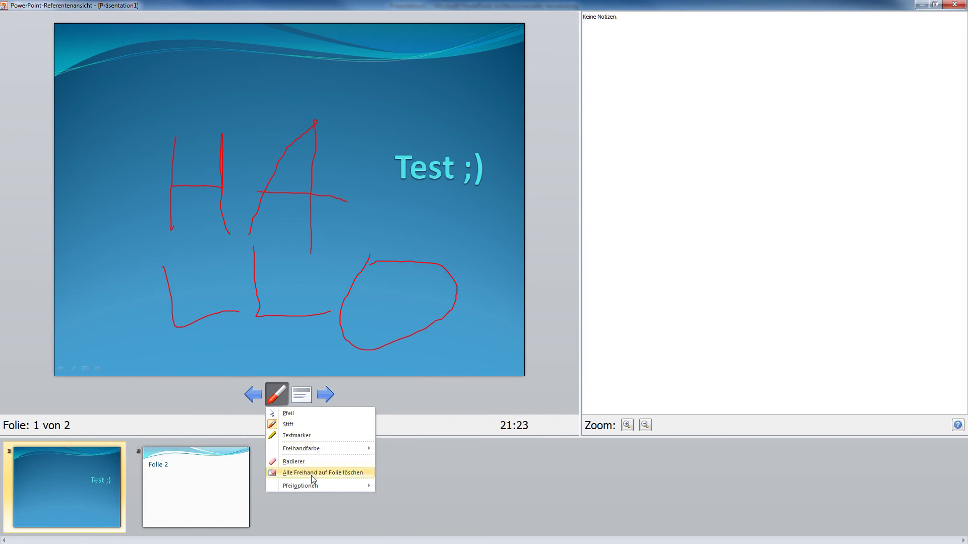
left_click(311, 474)
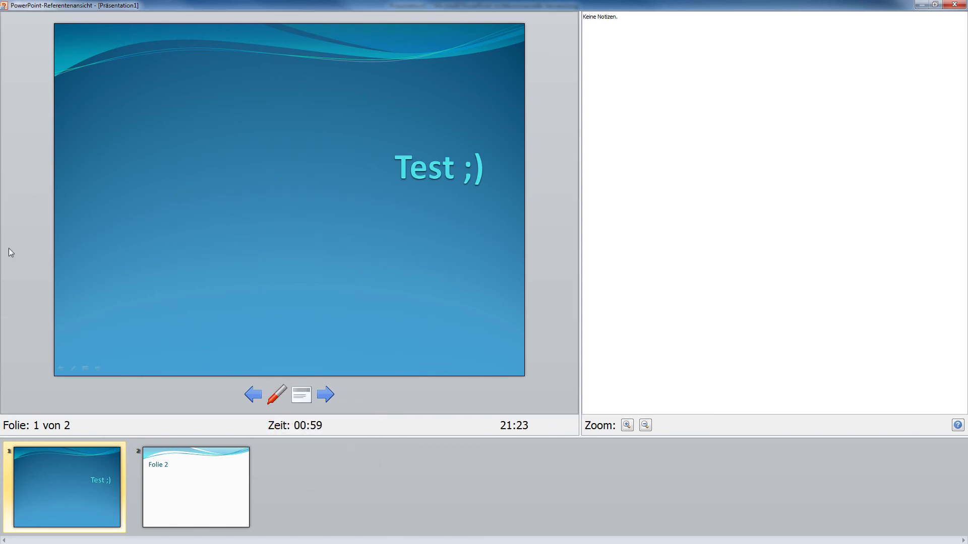
left_click(302, 398)
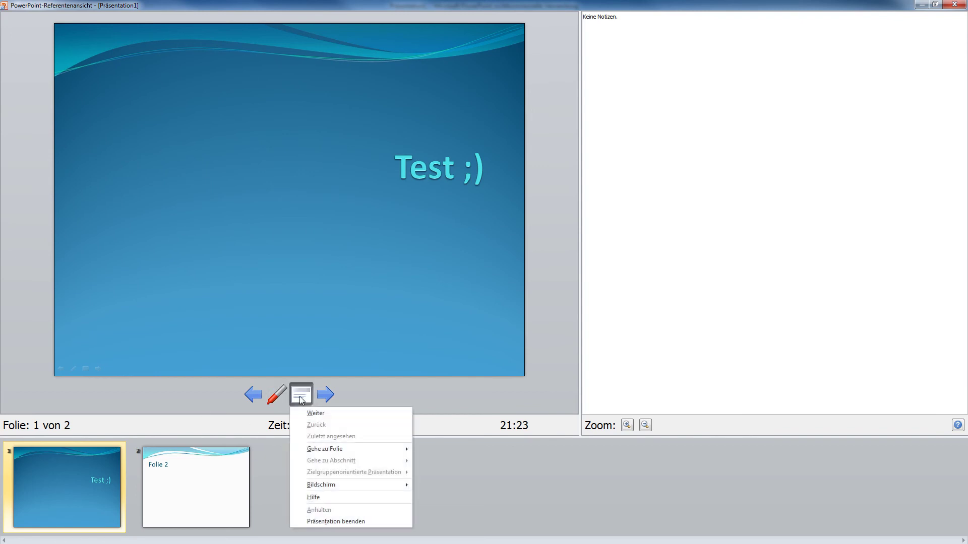
left_click(302, 398)
left_click(302, 397)
left_click(303, 397)
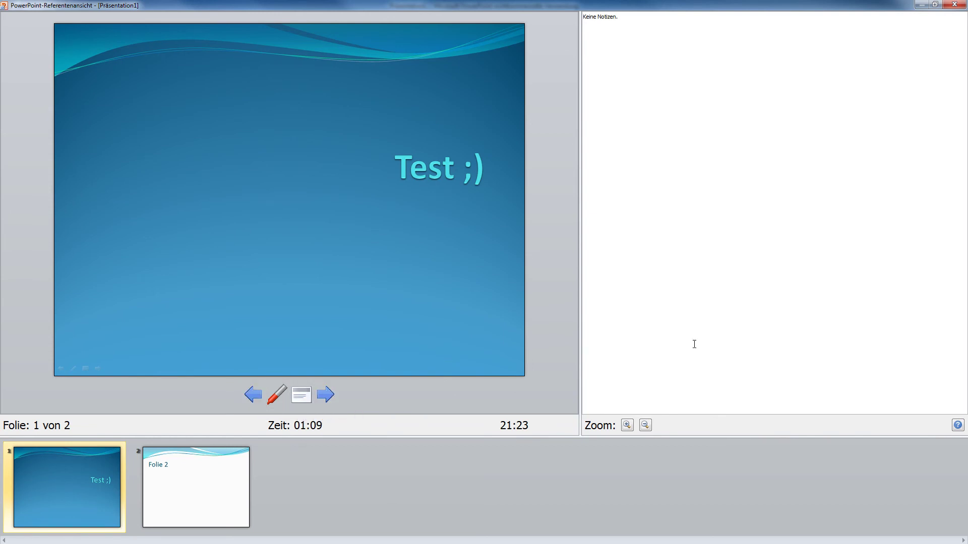
Zoom the speaker notes in six times and out five, leaving 'Keine Notizen.' slightly larger.
left_click(629, 428)
left_click(629, 429)
left_click(629, 428)
left_click(630, 429)
left_click(629, 429)
left_click(627, 428)
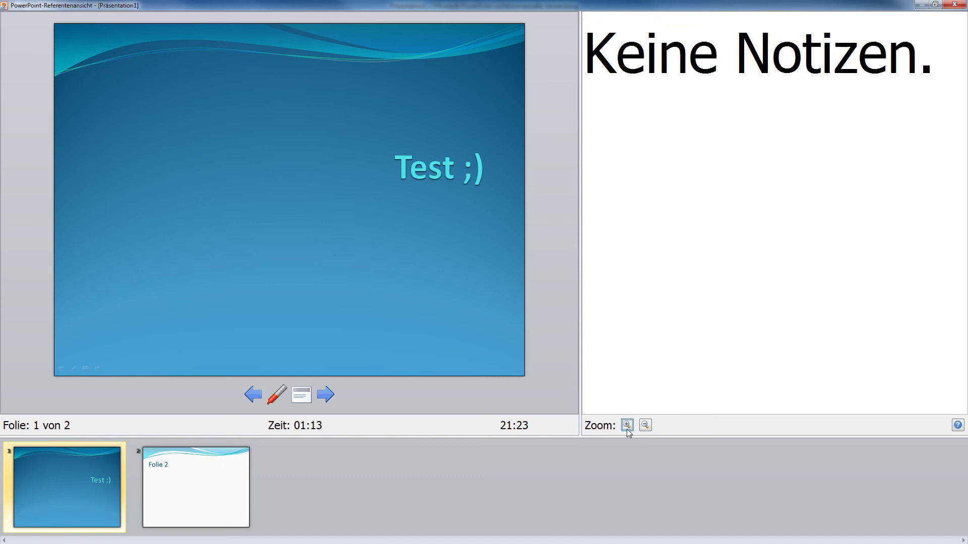
left_click(644, 426)
left_click(644, 426)
left_click(644, 425)
left_click(645, 426)
left_click(645, 425)
left_click(644, 426)
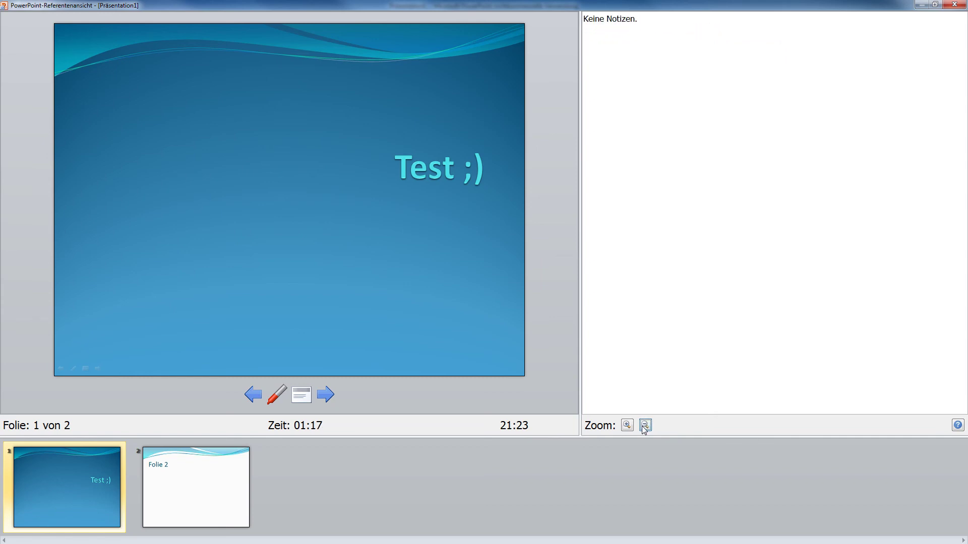
left_click(702, 296)
left_click(277, 394)
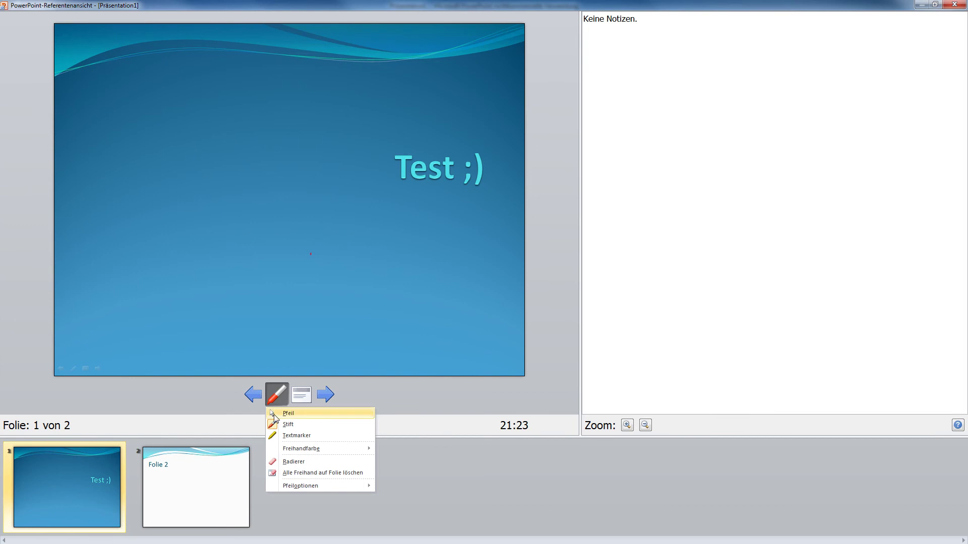
Switch back to the arrow pointer and move between slides 1 and 2.
left_click(291, 413)
left_click(271, 292)
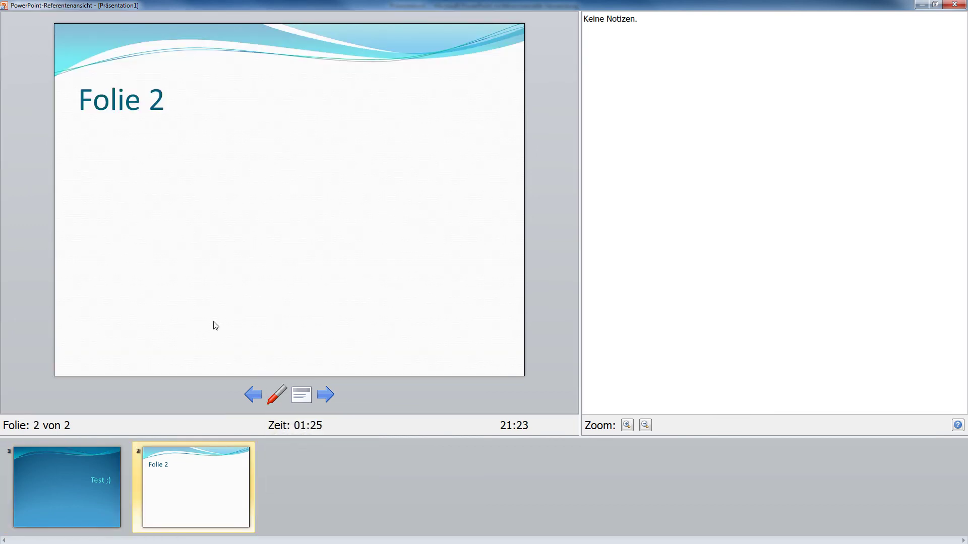
left_click(253, 394)
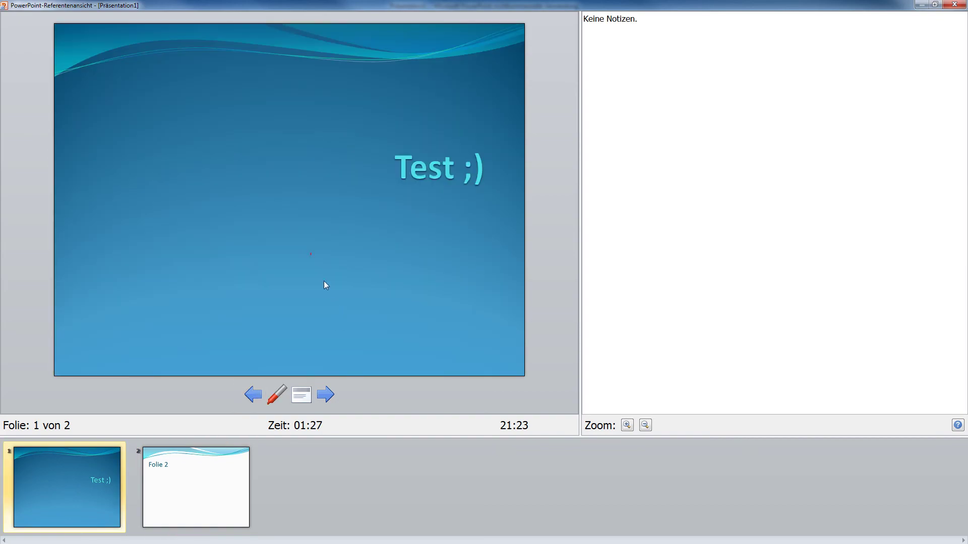
left_click(245, 285)
Switch to the pen and draw a red vertical line on slide 2.
left_click(277, 394)
left_click(269, 403)
left_click(277, 394)
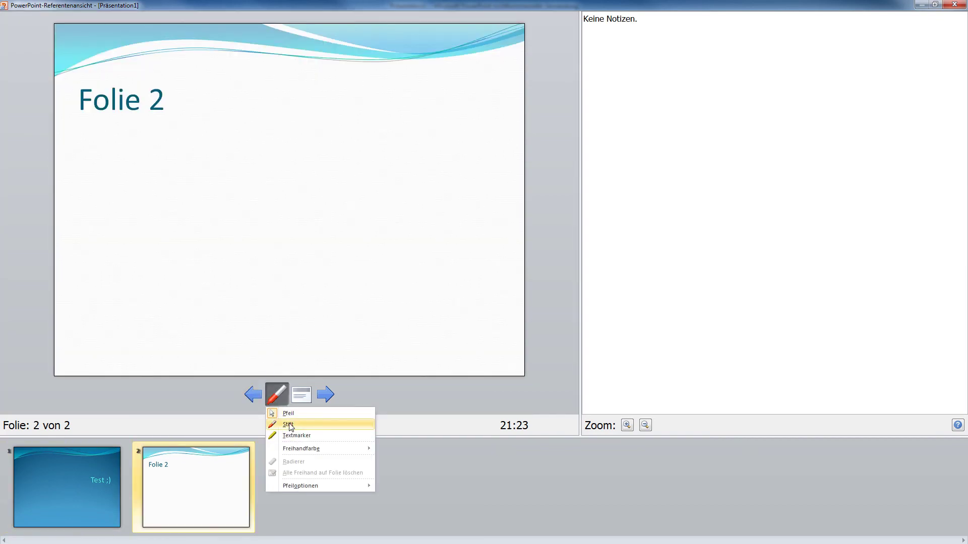
left_click(283, 424)
left_click_drag(204, 166, 237, 333)
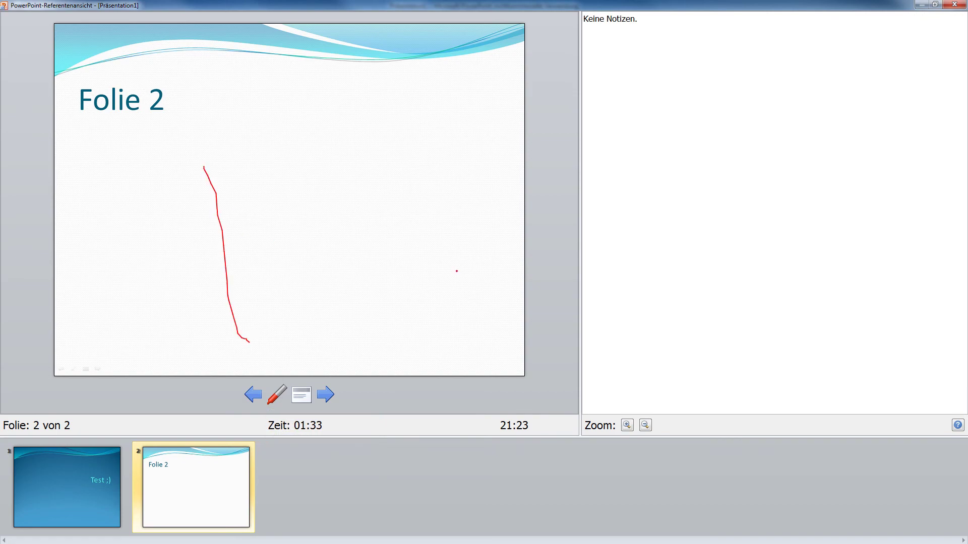
Flip back and forth between slides 1 and 2, finishing on slide 1.
left_click(247, 394)
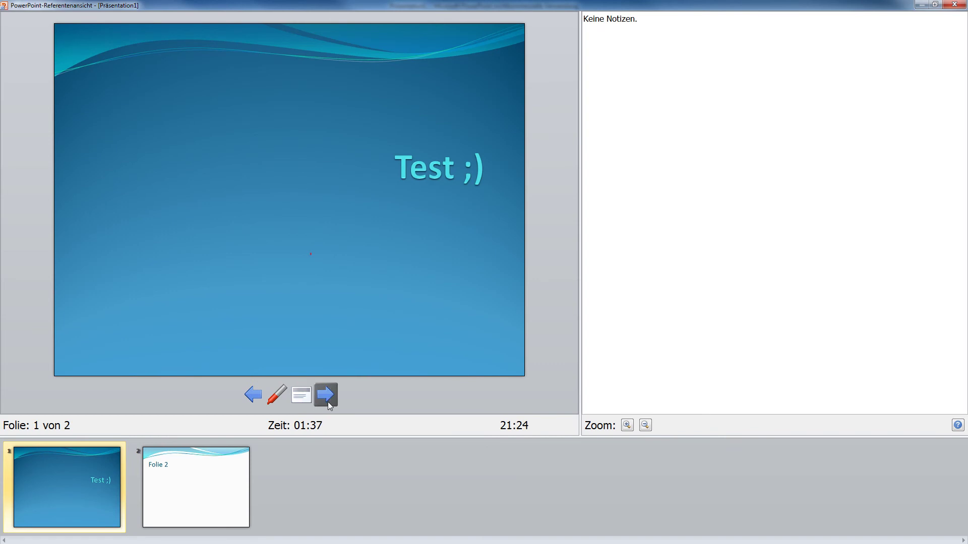
left_click(326, 394)
left_click(253, 395)
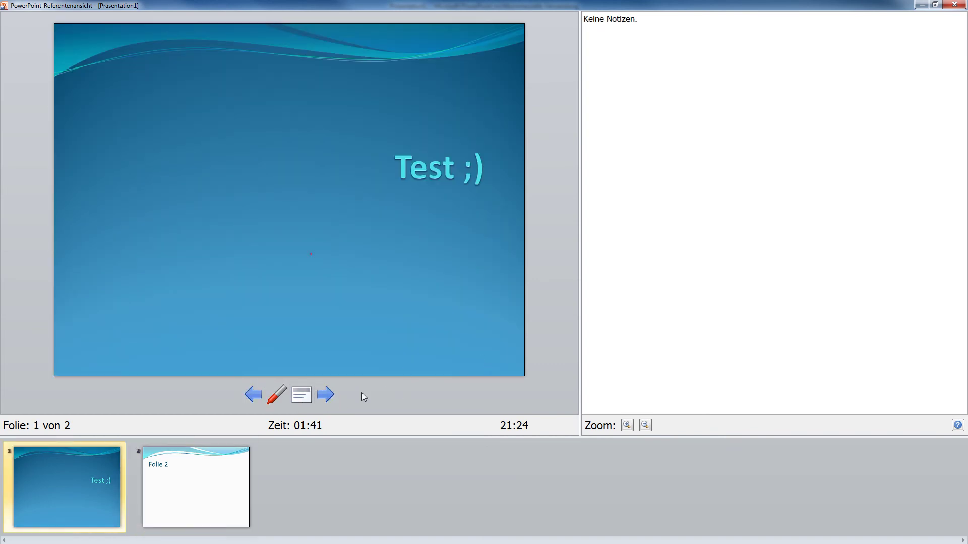
left_click(326, 394)
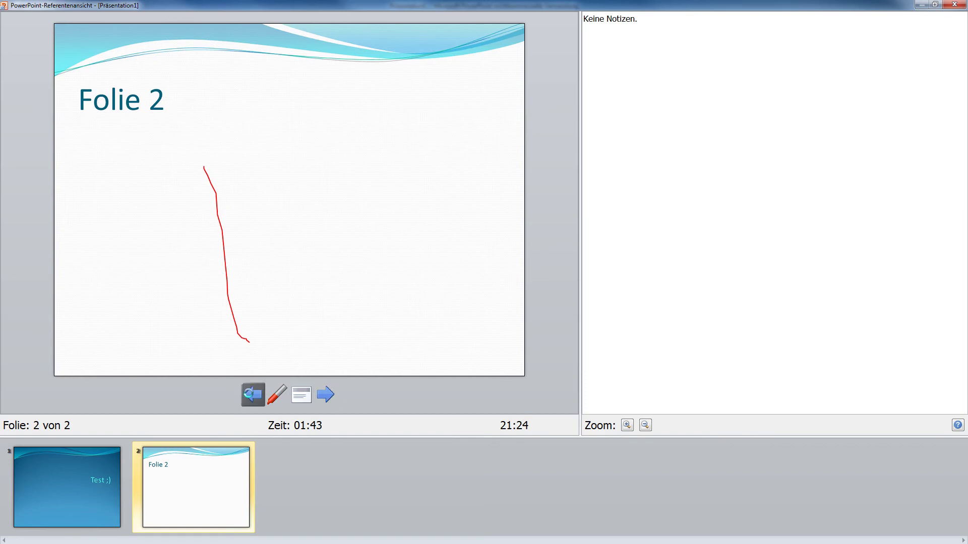
left_click(251, 394)
left_click(301, 396)
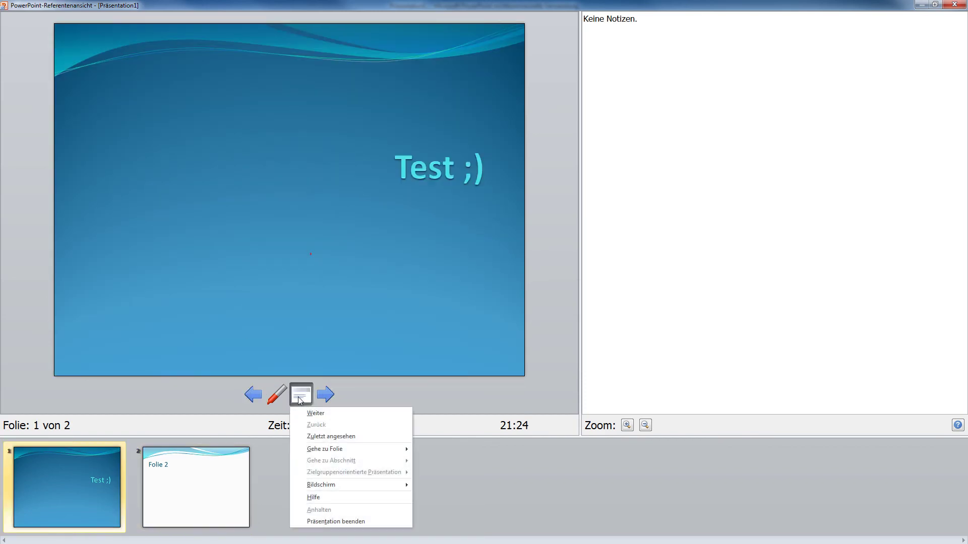
mouse_move(348, 484)
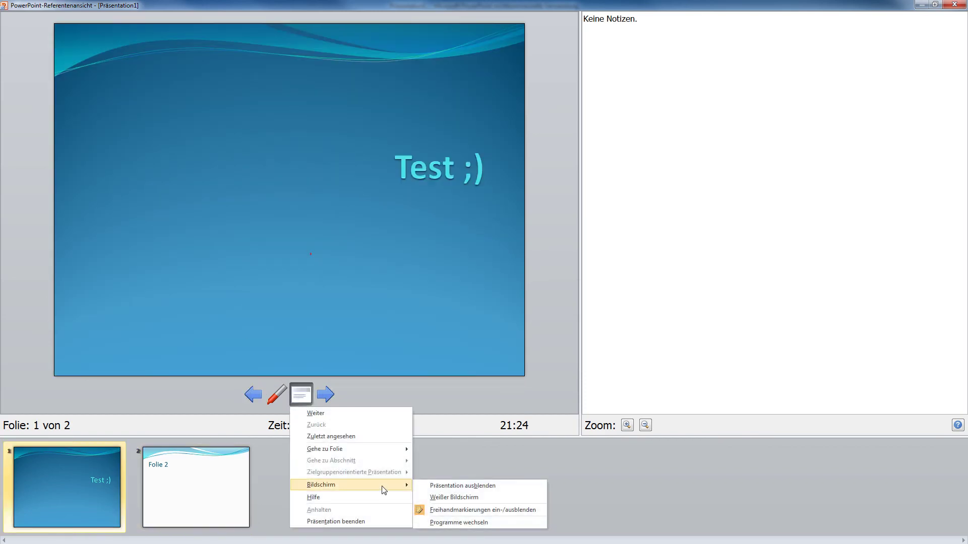
Blank the screen, resume, advance past slide 2 and end the show with Esc.
left_click(454, 491)
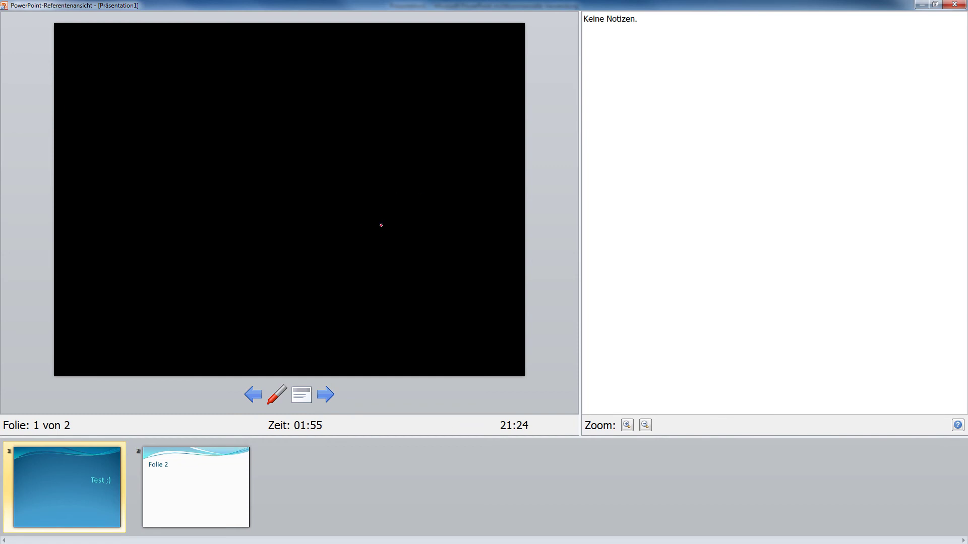
left_click(323, 400)
left_click(325, 398)
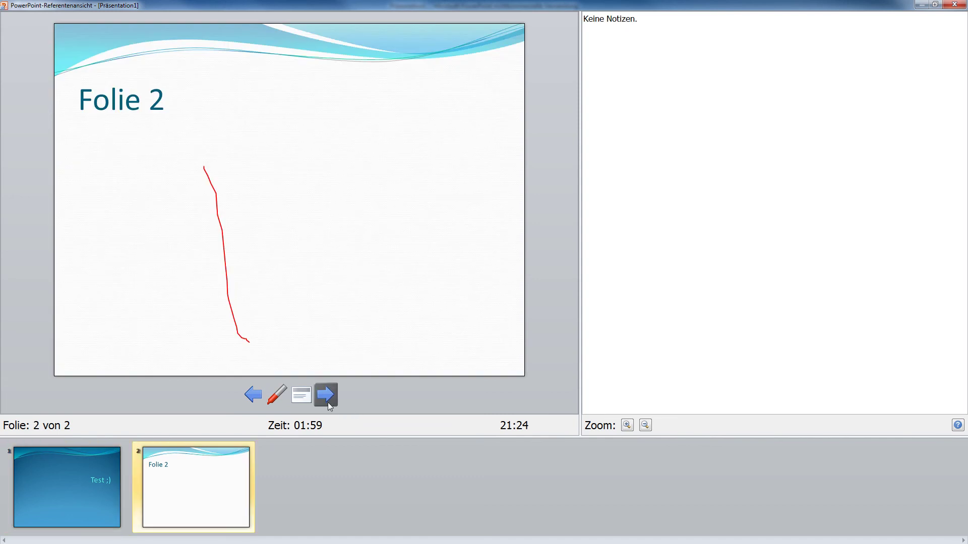
left_click(325, 399)
left_click(324, 399)
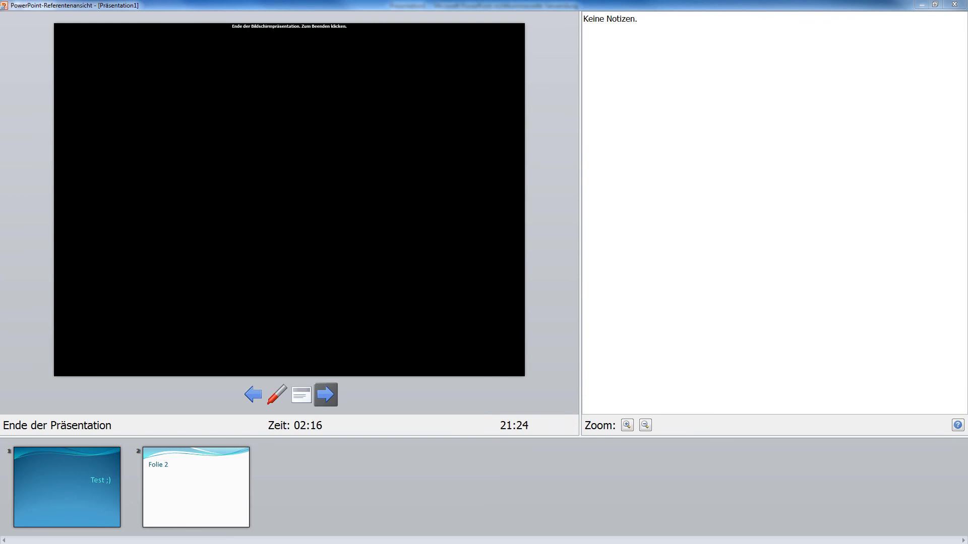
key("Escape")
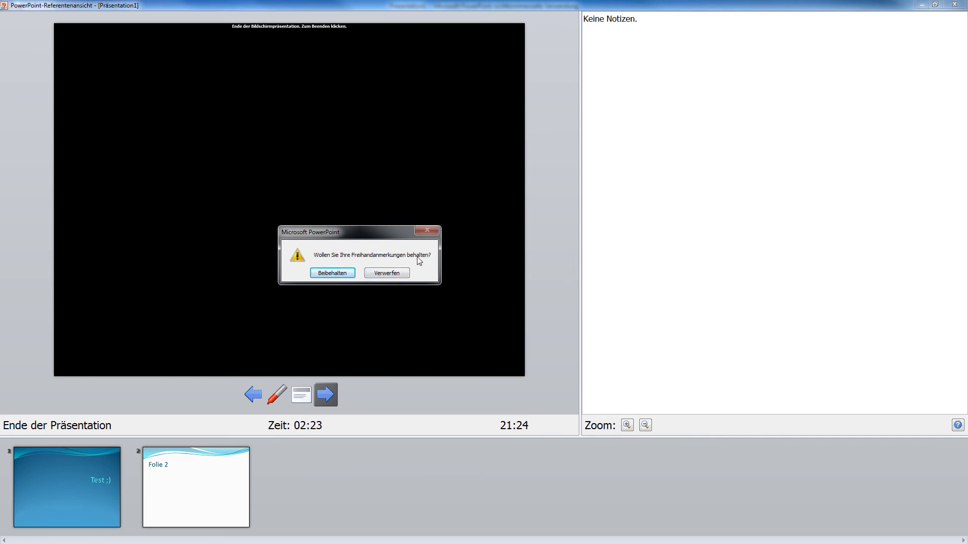
Discard the ink, close the presentation unsaved, and launch Access 2013 from the desktop.
left_click(386, 273)
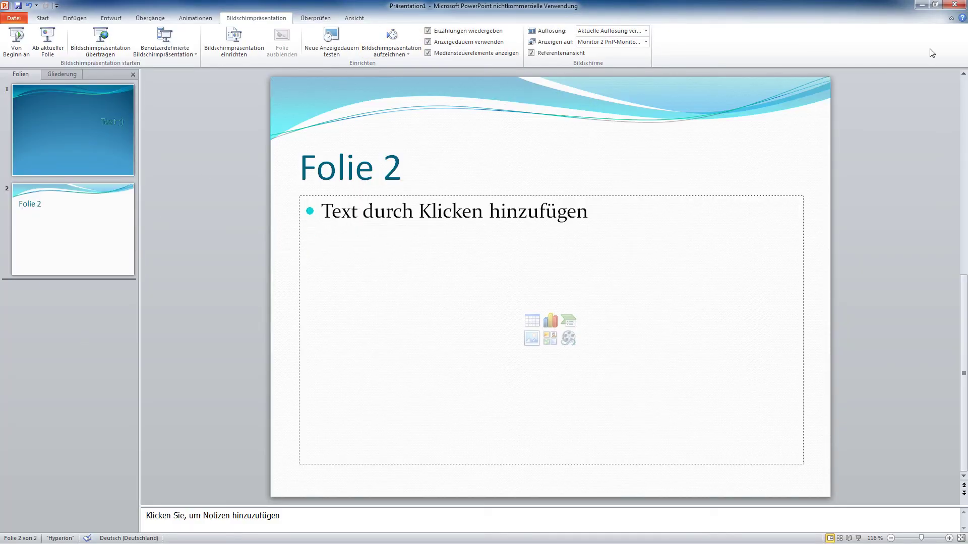
left_click(955, 4)
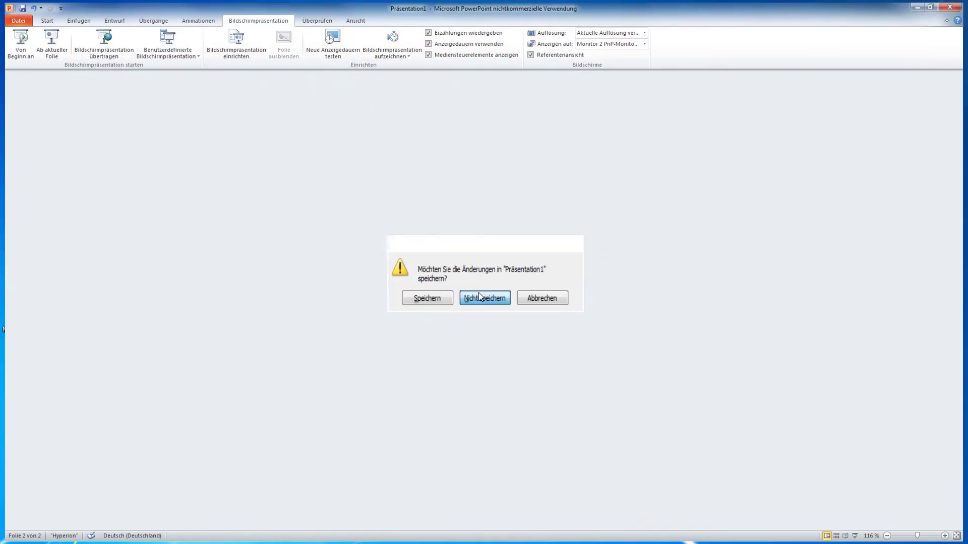
left_click(479, 297)
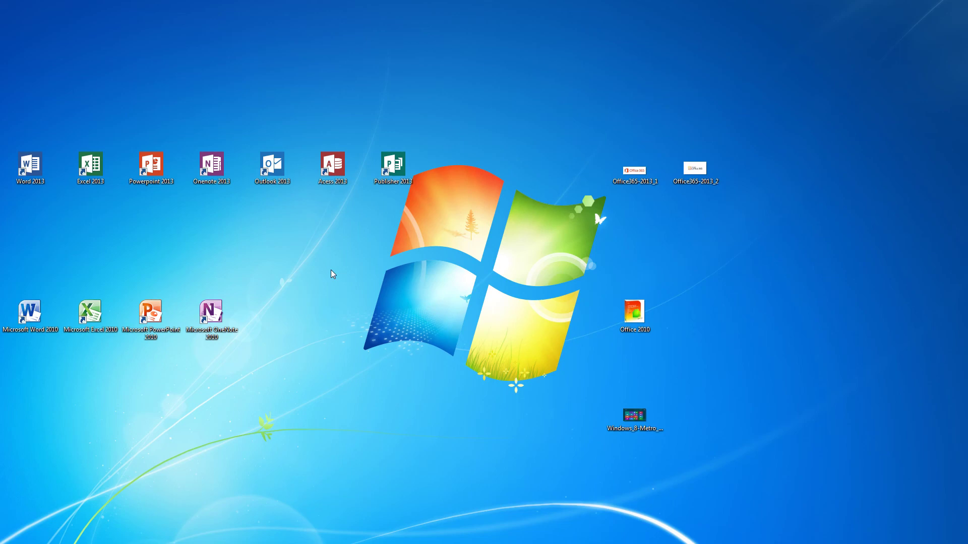
double_click(332, 166)
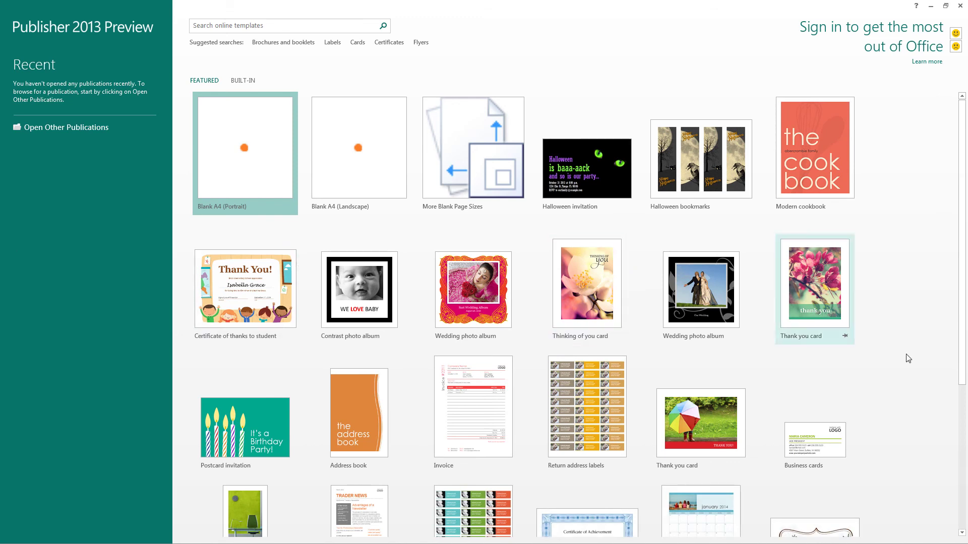
Scroll up and down through Publisher's featured templates.
scroll(910, 362, "down", 3)
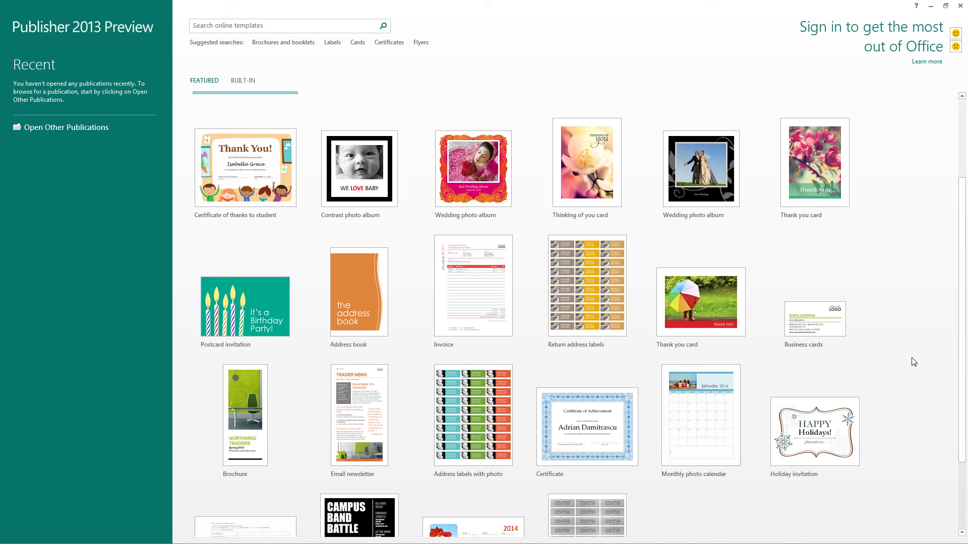
mouse_move(700, 427)
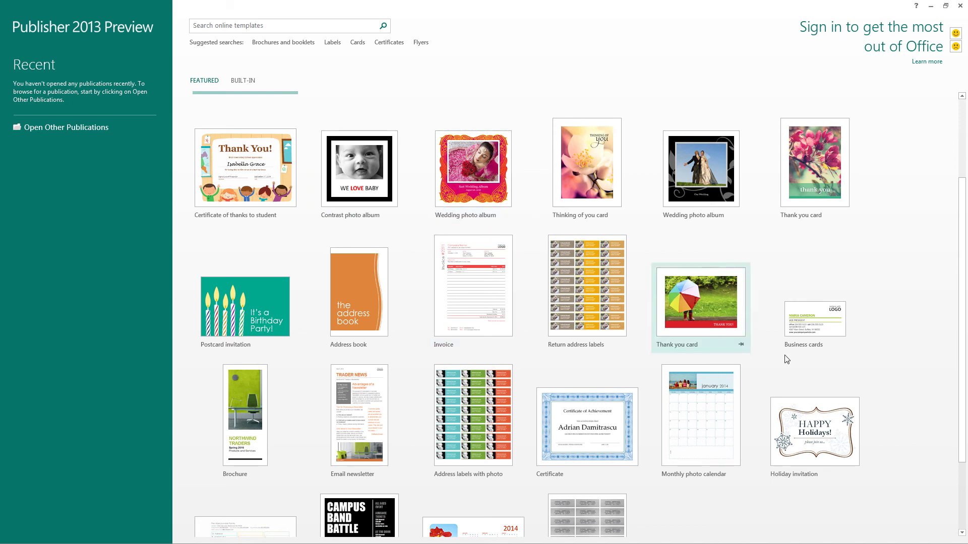
scroll(867, 375, "down", 2)
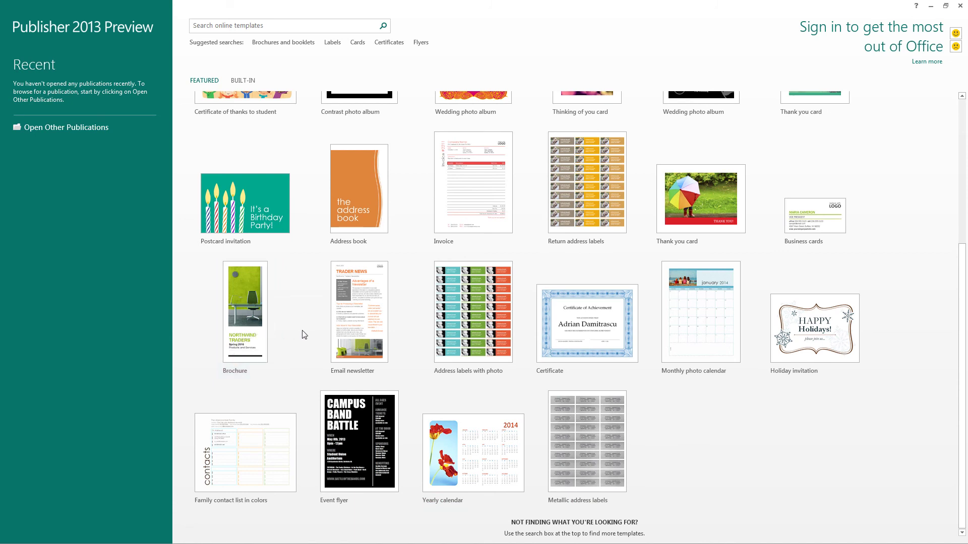
mouse_move(473, 416)
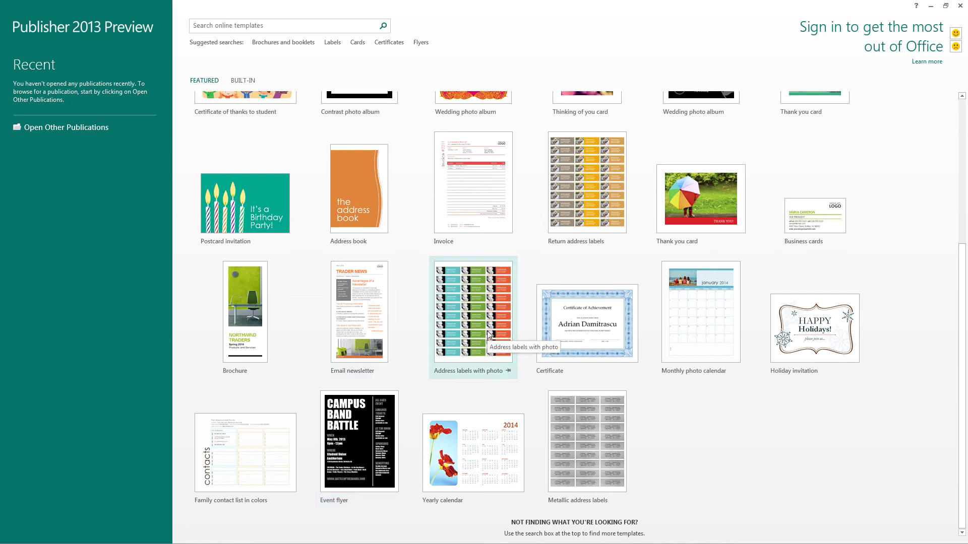
scroll(487, 334, "up", 2)
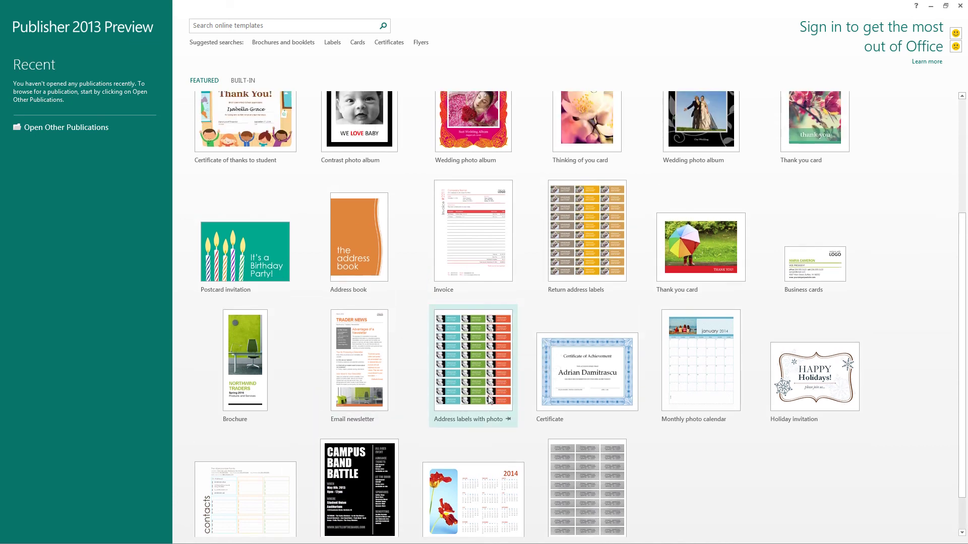
scroll(469, 393, "up", 3)
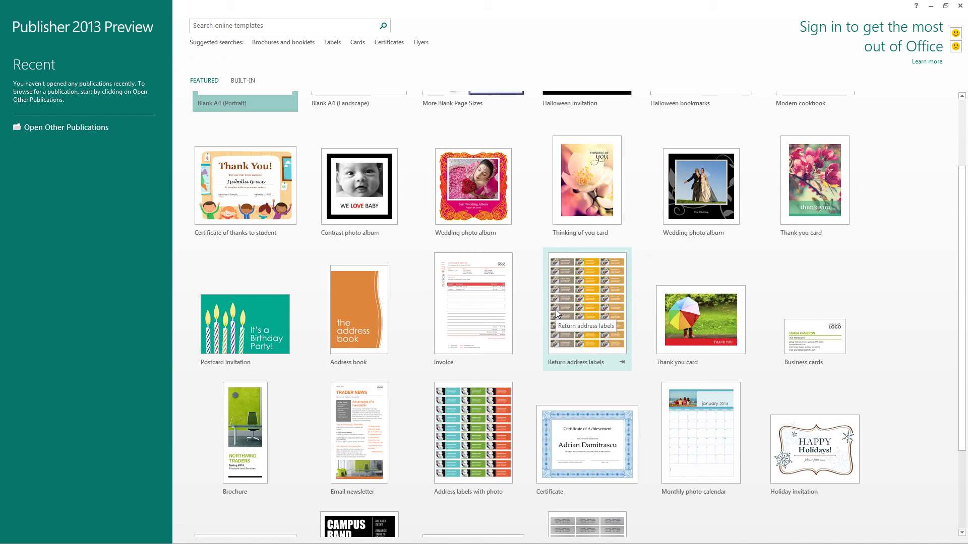
scroll(860, 287, "up", 2)
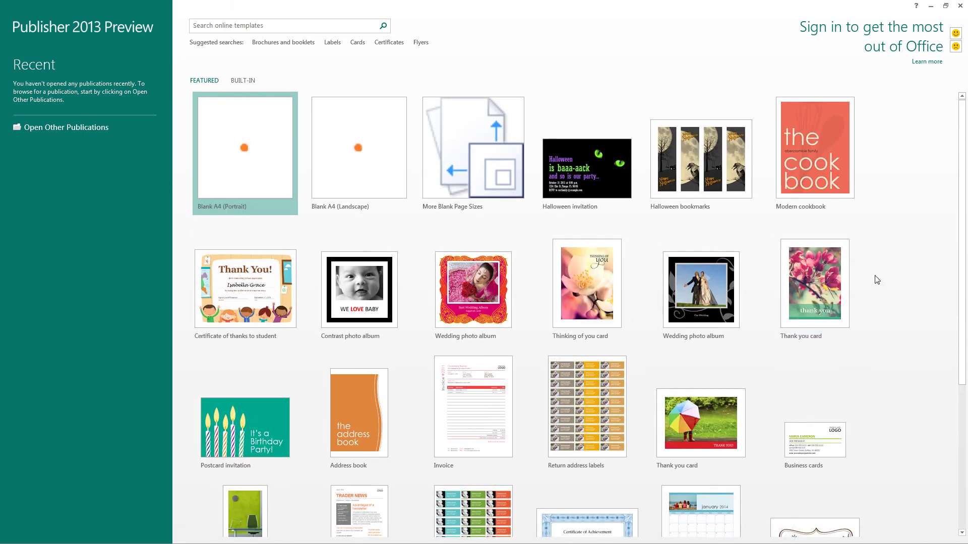
scroll(872, 279, "down", 5)
scroll(876, 287, "down", 1)
scroll(876, 287, "up", 6)
scroll(873, 283, "down", 6)
scroll(873, 295, "up", 5)
scroll(876, 288, "down", 3)
scroll(877, 285, "up", 3)
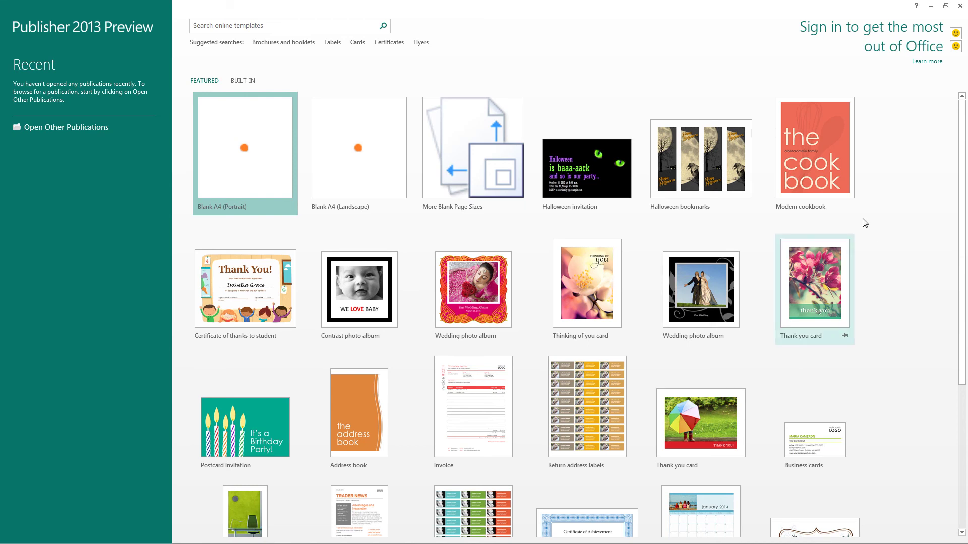
scroll(907, 202, "down", 3)
scroll(908, 204, "up", 3)
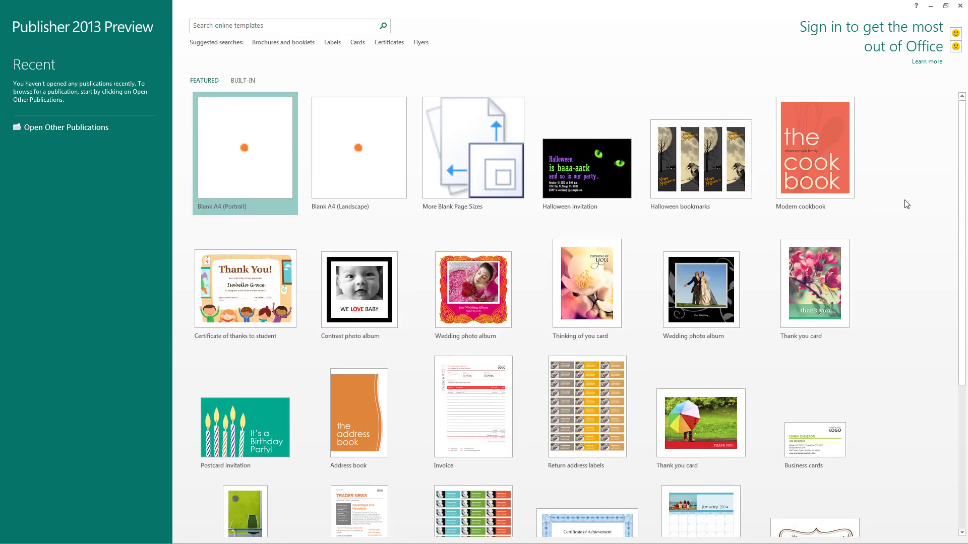
scroll(736, 438, "down", 3)
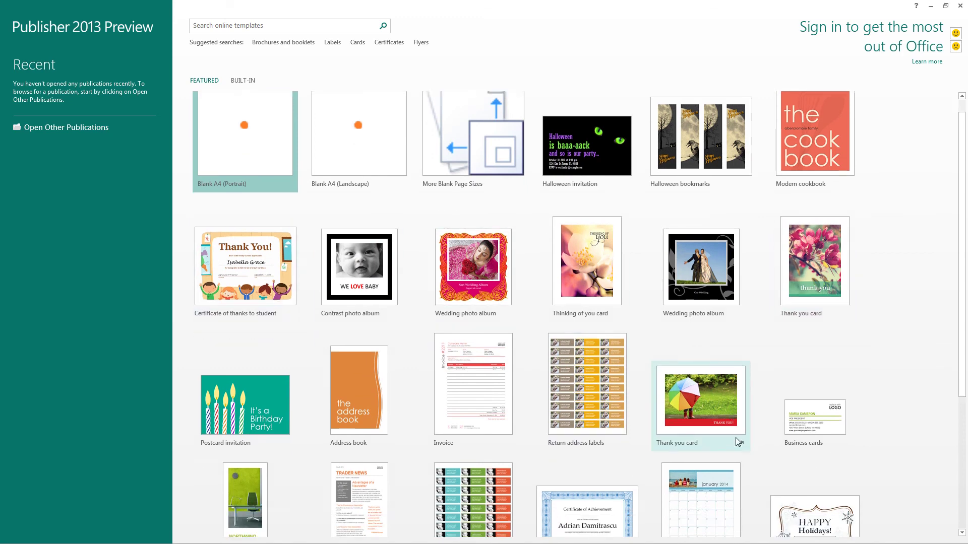
scroll(752, 455, "up", 3)
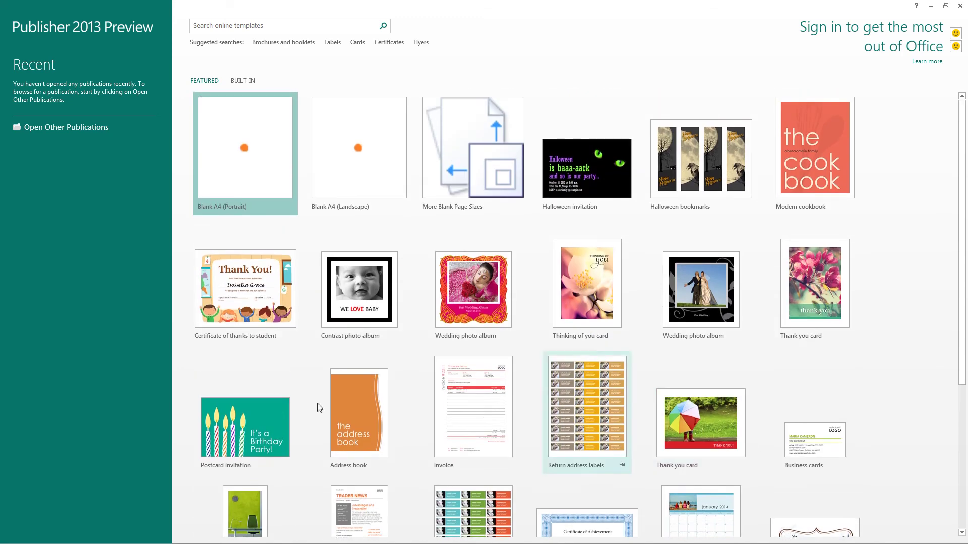
scroll(327, 376, "down", 3)
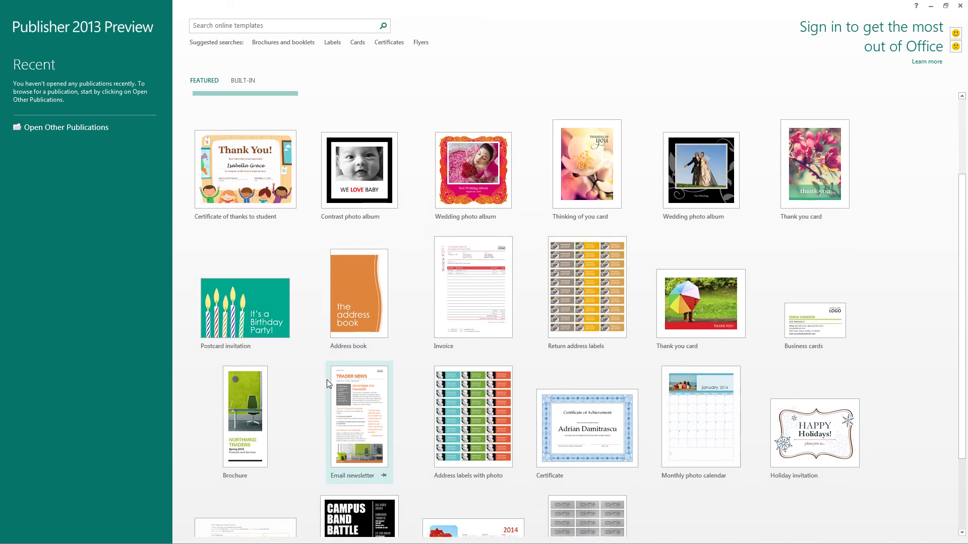
Preview the Brochure template's images and create a publication from it.
left_click(223, 376)
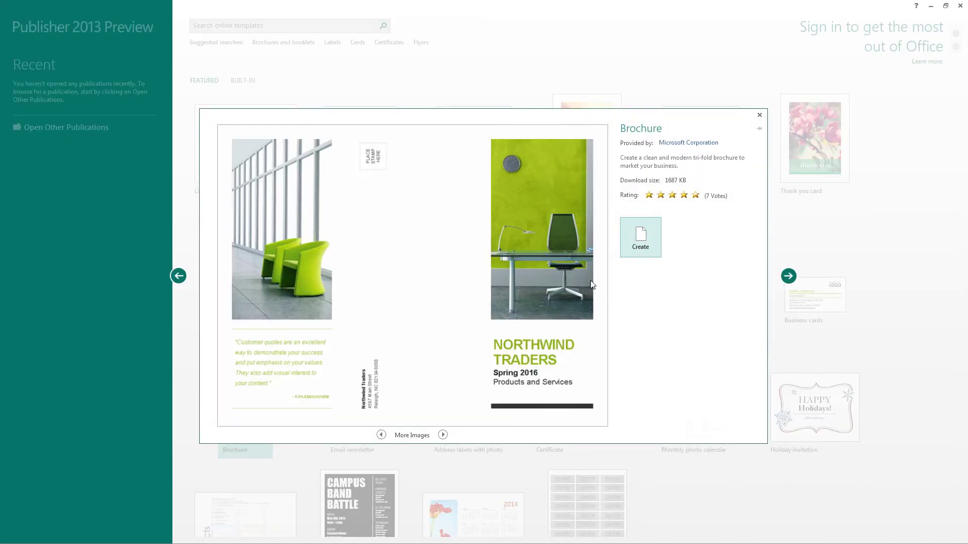
left_click(443, 436)
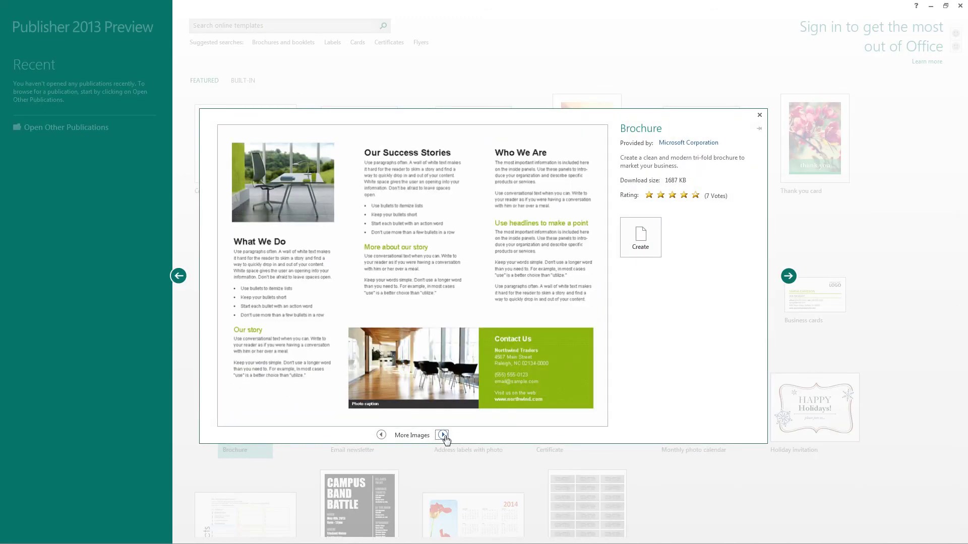
left_click(443, 435)
left_click(443, 436)
left_click(444, 436)
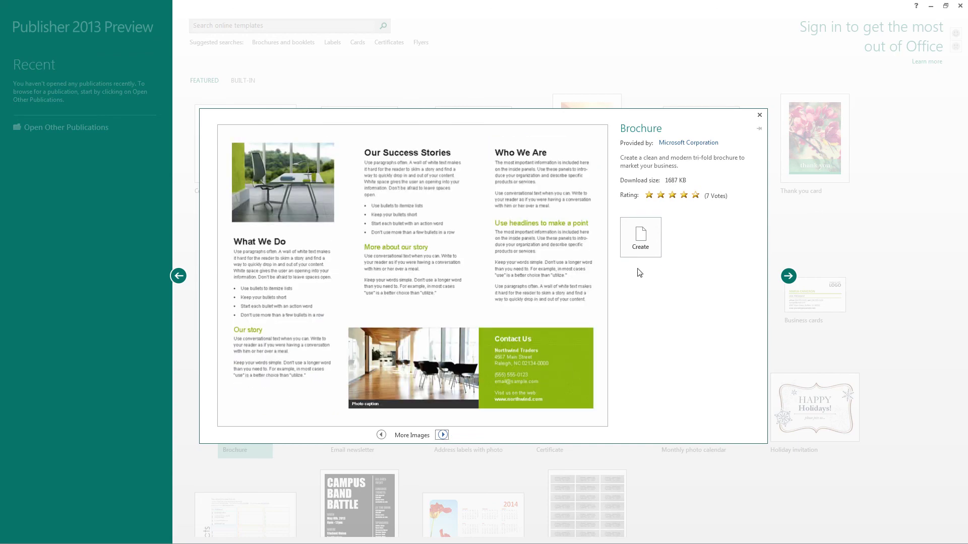
left_click(636, 241)
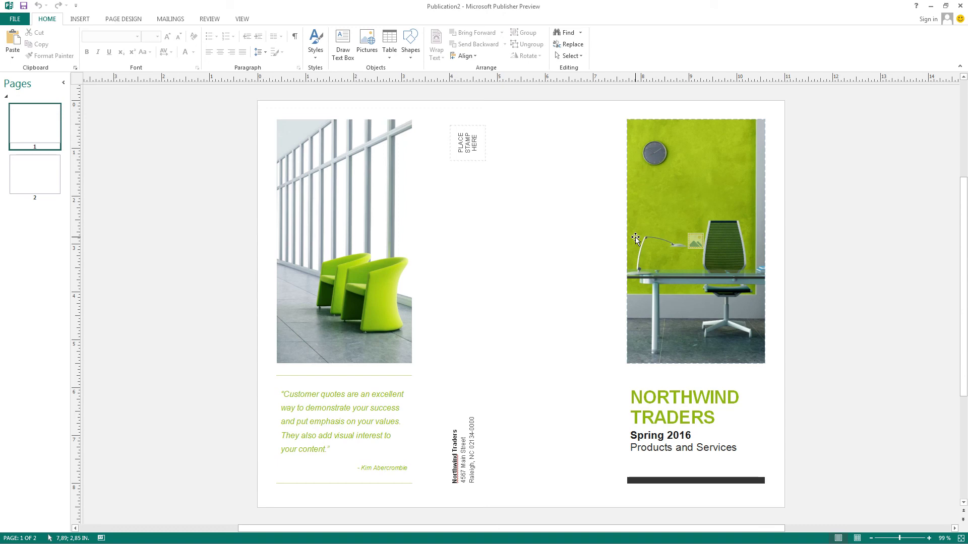
Switch between brochure pages 2 and 1 in the Pages pane.
left_click(38, 169)
left_click(40, 126)
left_click(39, 174)
left_click(47, 125)
left_click(34, 183)
left_click(40, 129)
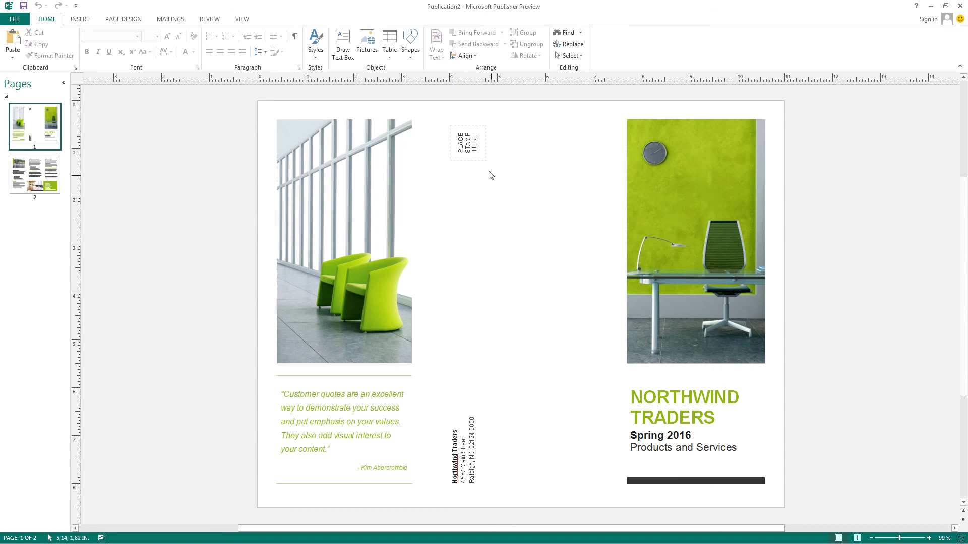
Select the PLACE STAMP HERE box on the cover, then deselect it.
left_click(482, 152)
left_click(497, 251)
left_click(471, 150)
left_click(493, 207)
left_click(469, 160)
left_click(478, 209)
left_click(475, 146)
left_click(485, 212)
scroll(568, 342, "down", 3)
scroll(220, 278, "up", 3)
scroll(399, 280, "down", 5)
scroll(401, 282, "up", 5)
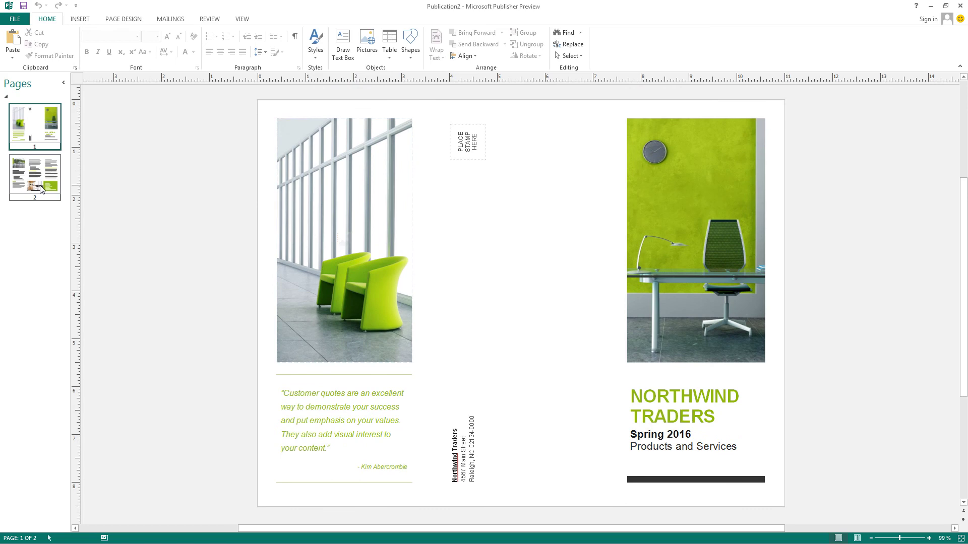
Show page 2, then close Publisher, discarding the brochure with Don't Save.
left_click(38, 186)
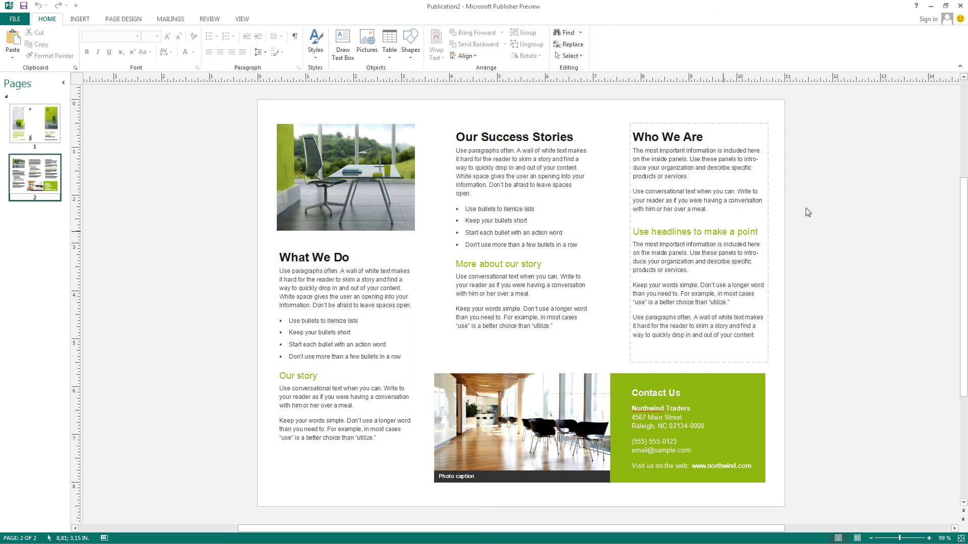
left_click(960, 6)
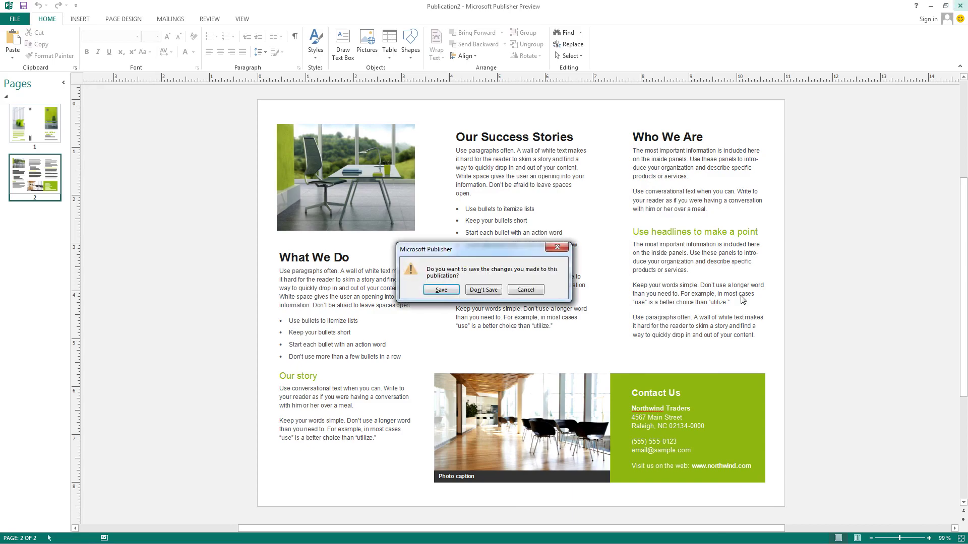
left_click(484, 290)
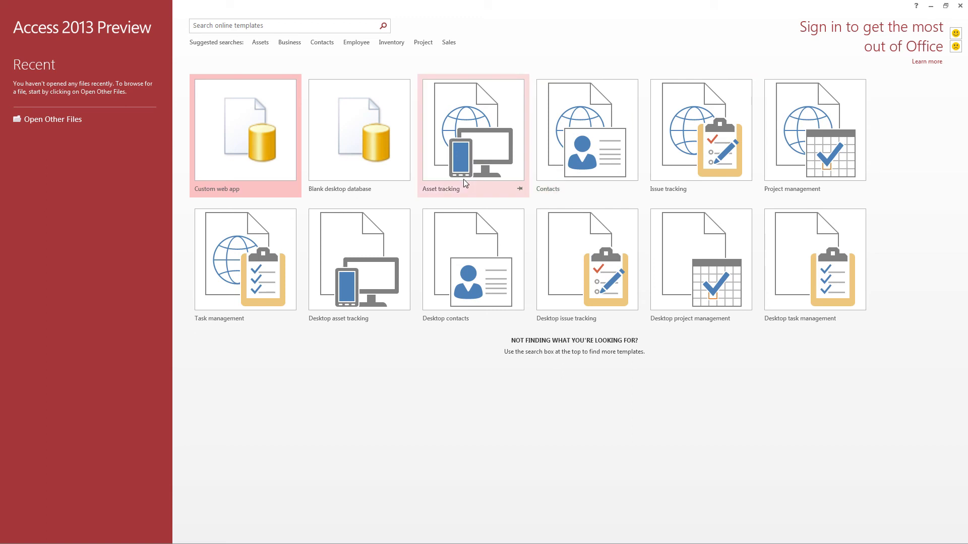
Browse the Asset tracking and Contacts templates, close the Contacts preview and exit Access.
left_click(483, 145)
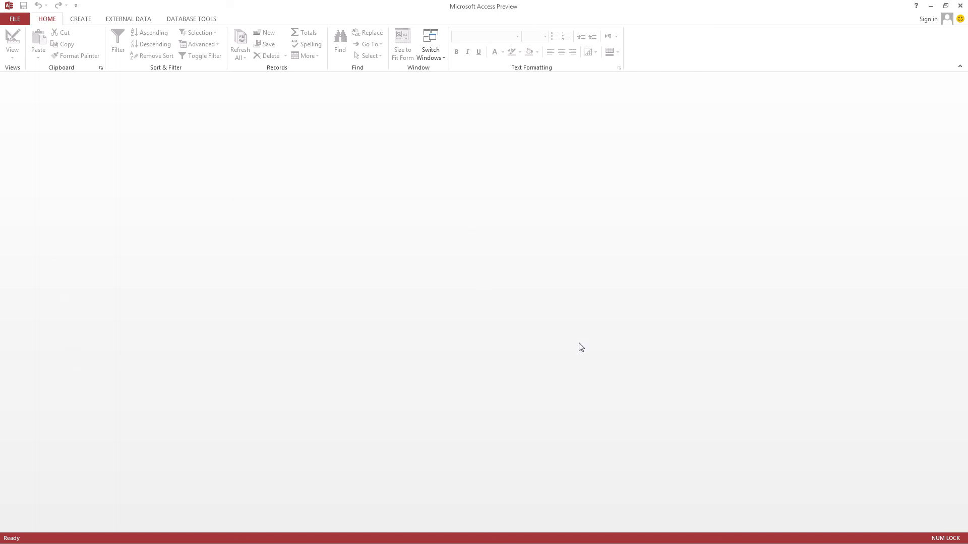
left_click(26, 20)
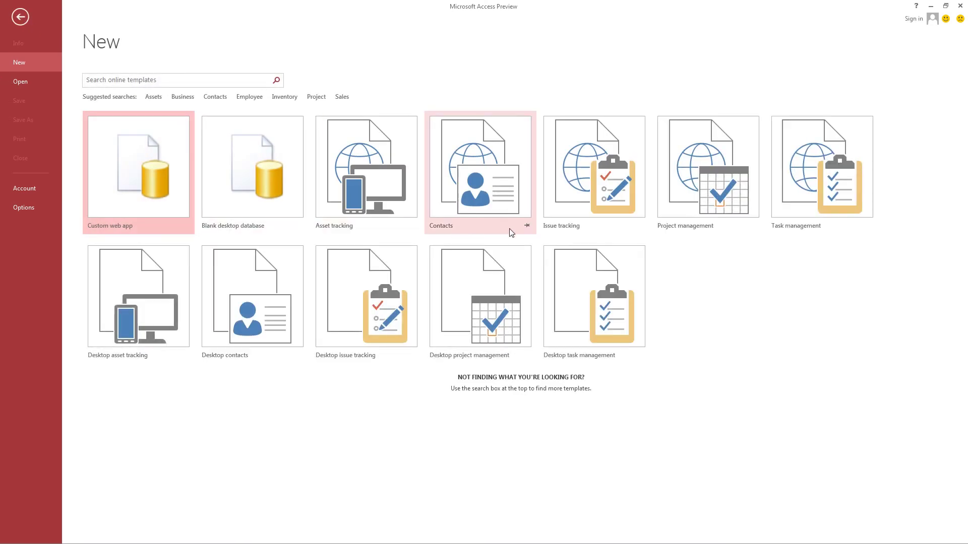
left_click(455, 235)
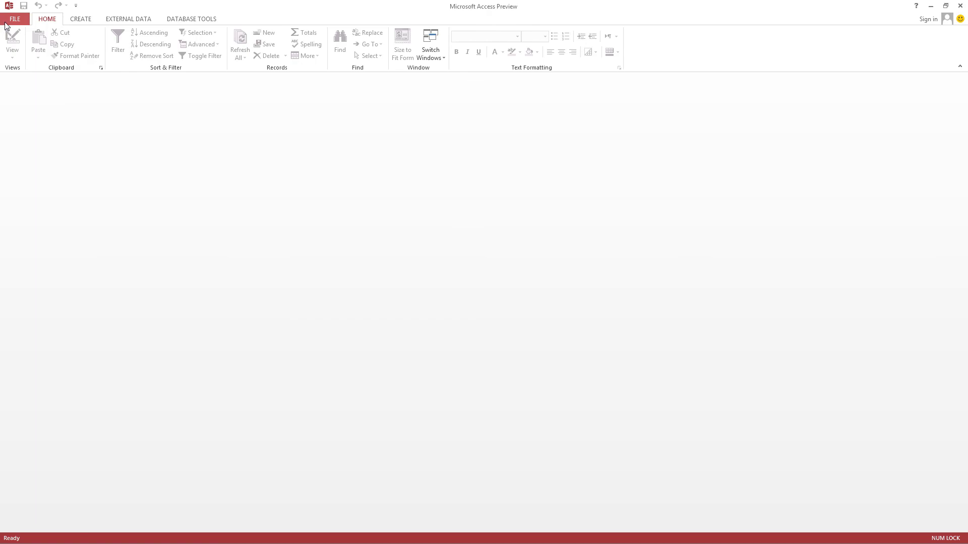
left_click(7, 22)
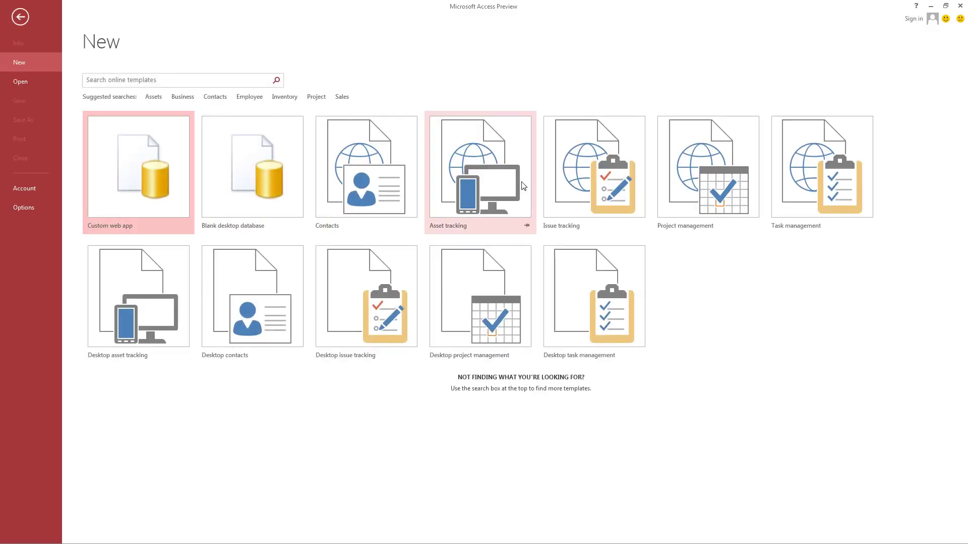
left_click(374, 185)
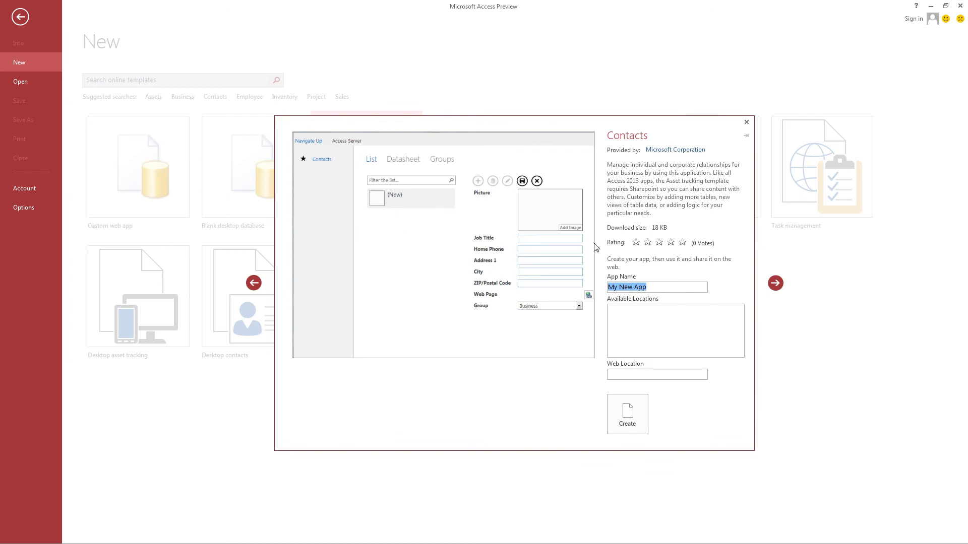
left_click(512, 420)
left_click(747, 122)
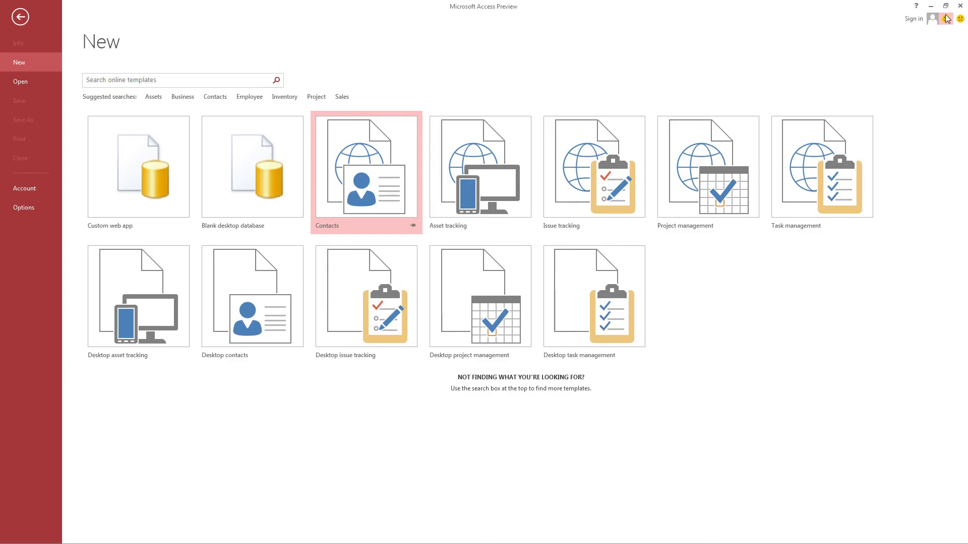
left_click(960, 5)
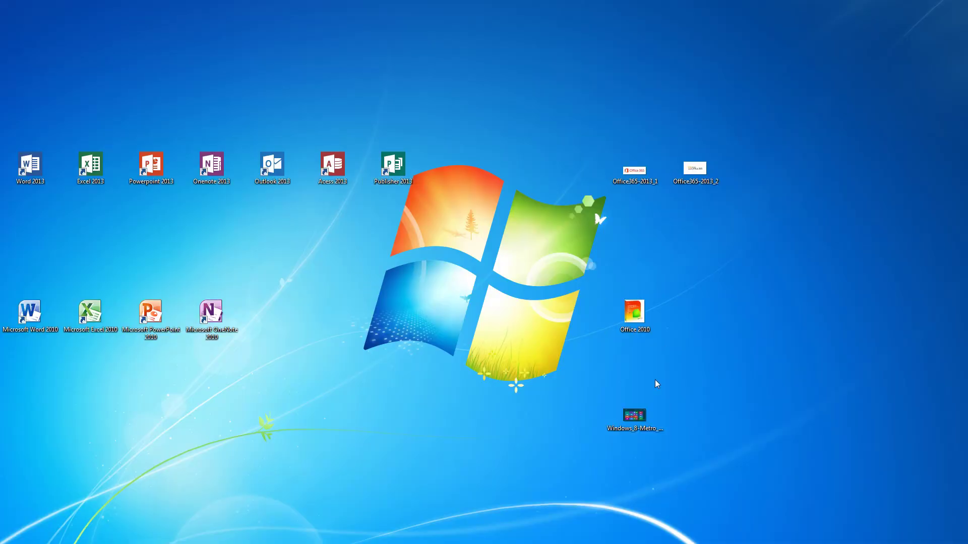
Select the Office365 image icons on the desktop and open Office365-2013_1.
left_click_drag(687, 178, 739, 189)
left_click(777, 221)
left_click_drag(593, 132, 806, 255)
left_click(678, 170)
double_click(646, 171)
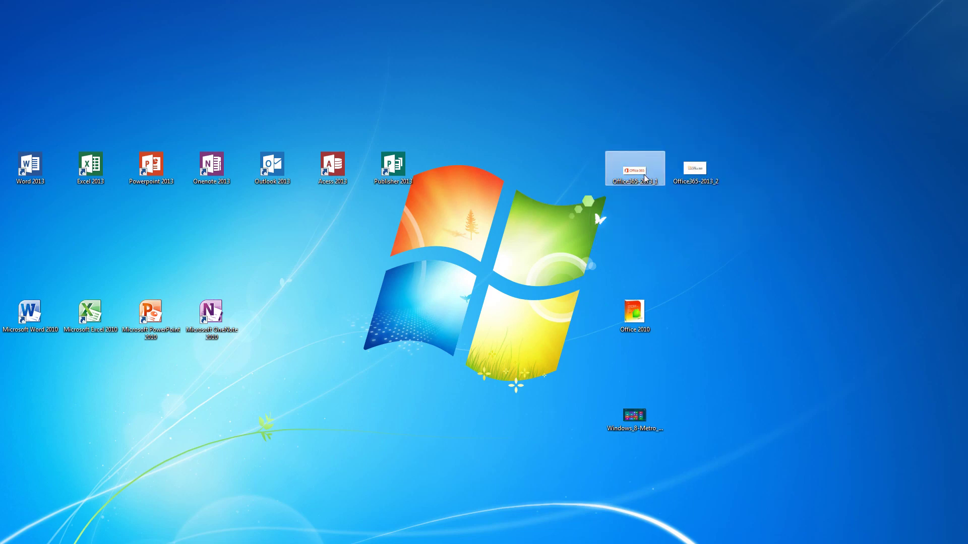